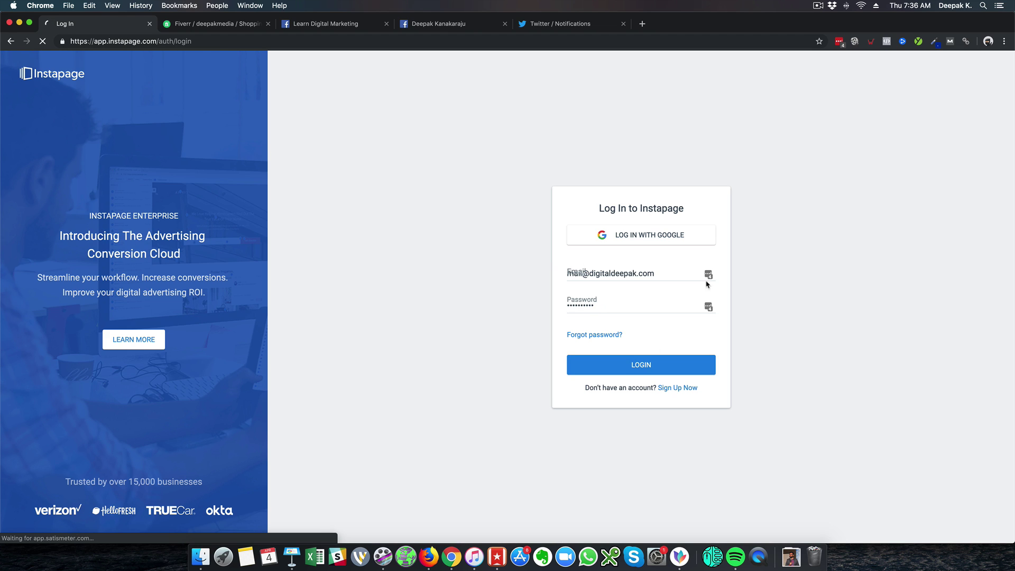
Log in to Instapage with the prefilled credentials and start creating a new Standard Page
click(635, 364)
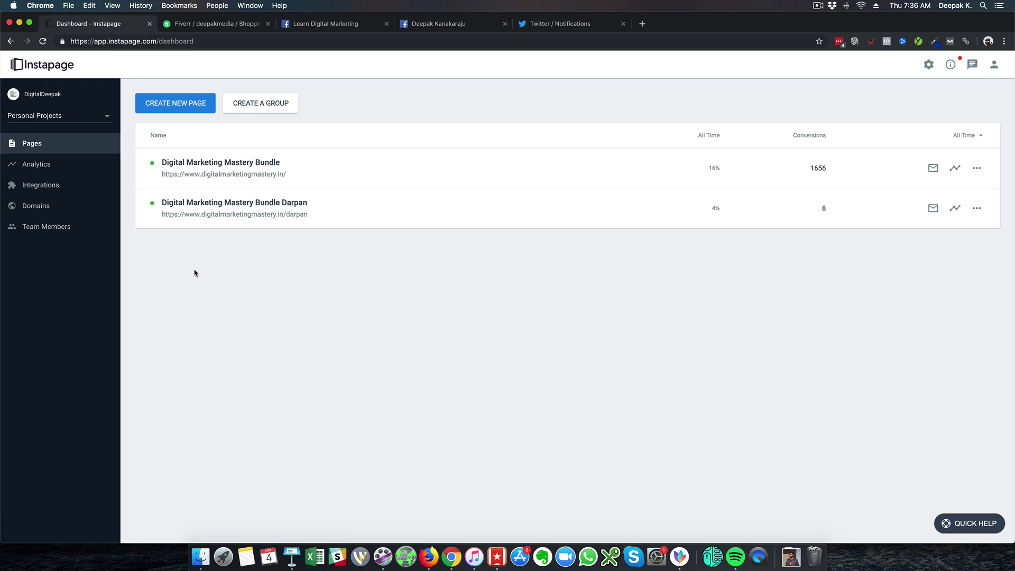
click(180, 112)
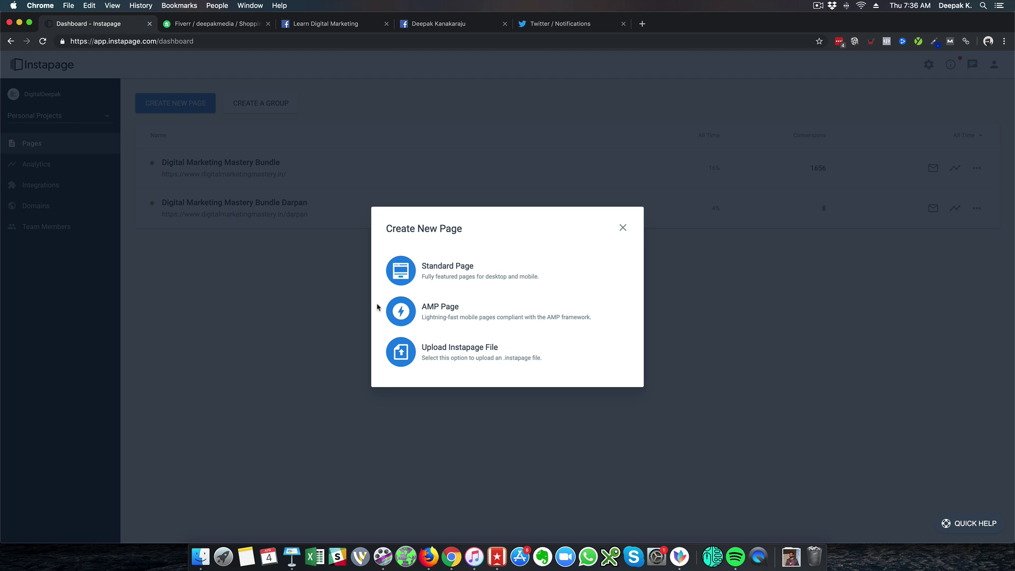
click(427, 282)
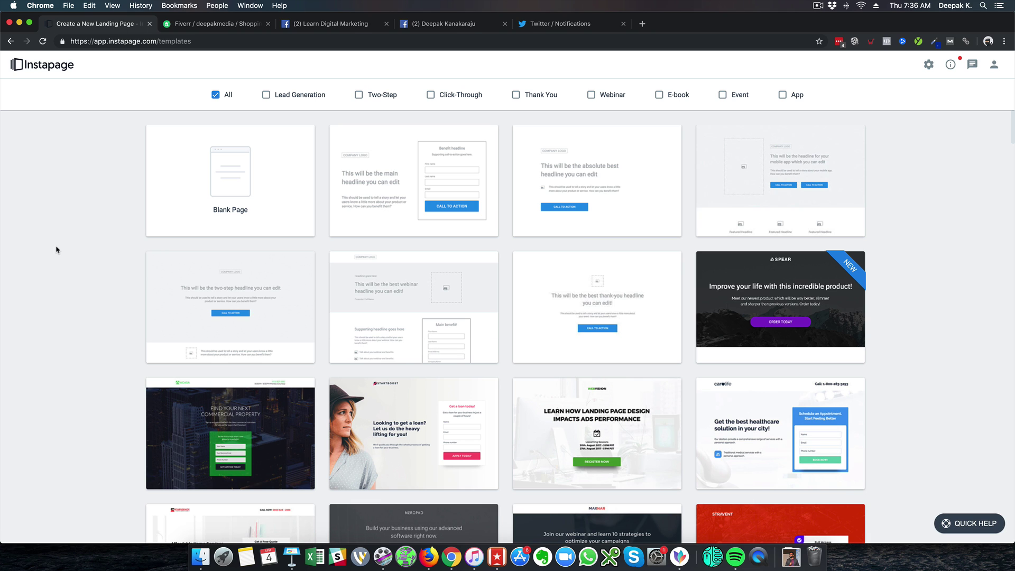
Browse the landing page templates and preview the wireframe with a main headline beside a three-field call-to-action form
scroll(58, 250, down, 5)
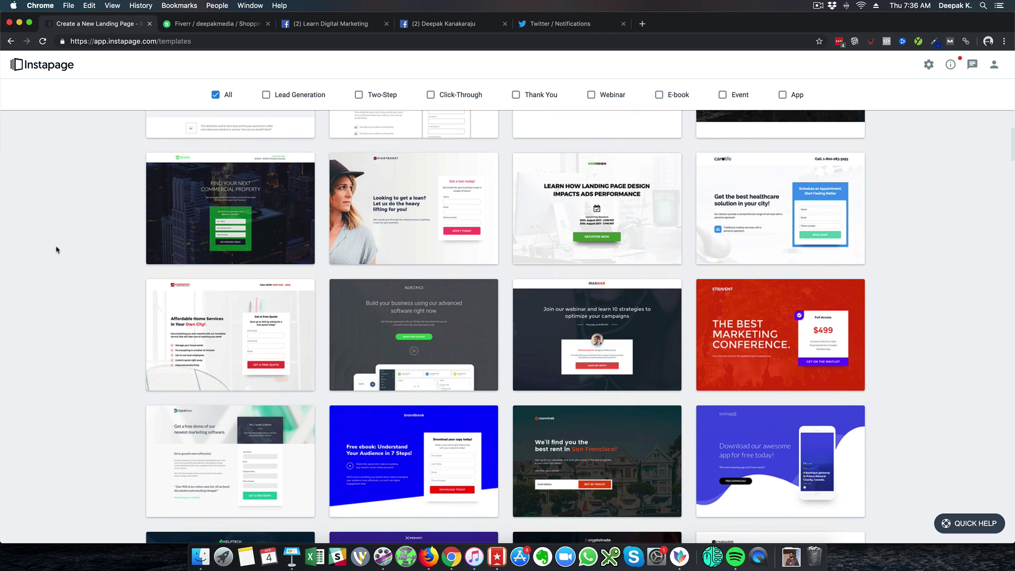
scroll(330, 267, down, 9)
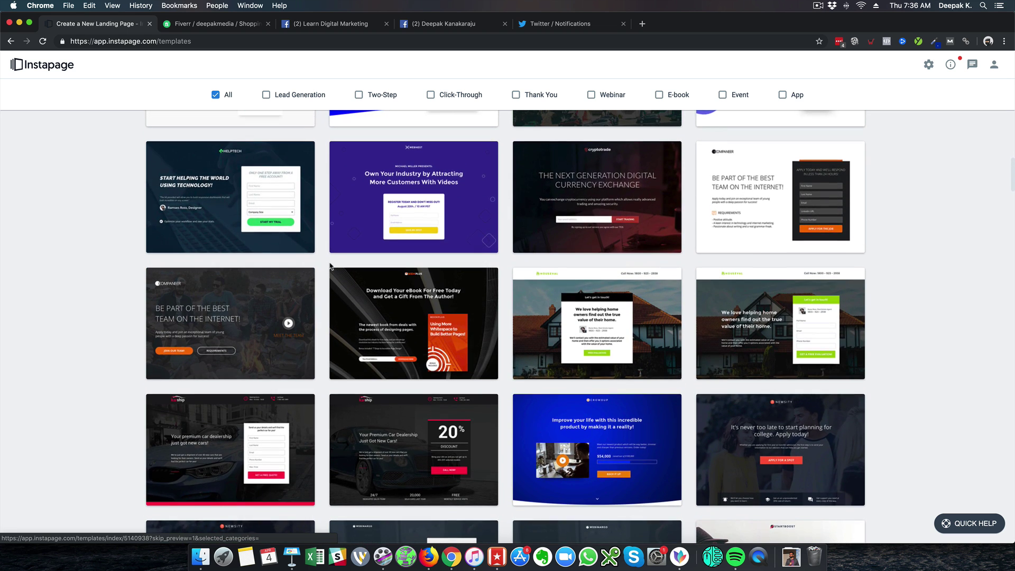
scroll(330, 267, down, 2)
scroll(331, 266, down, 2)
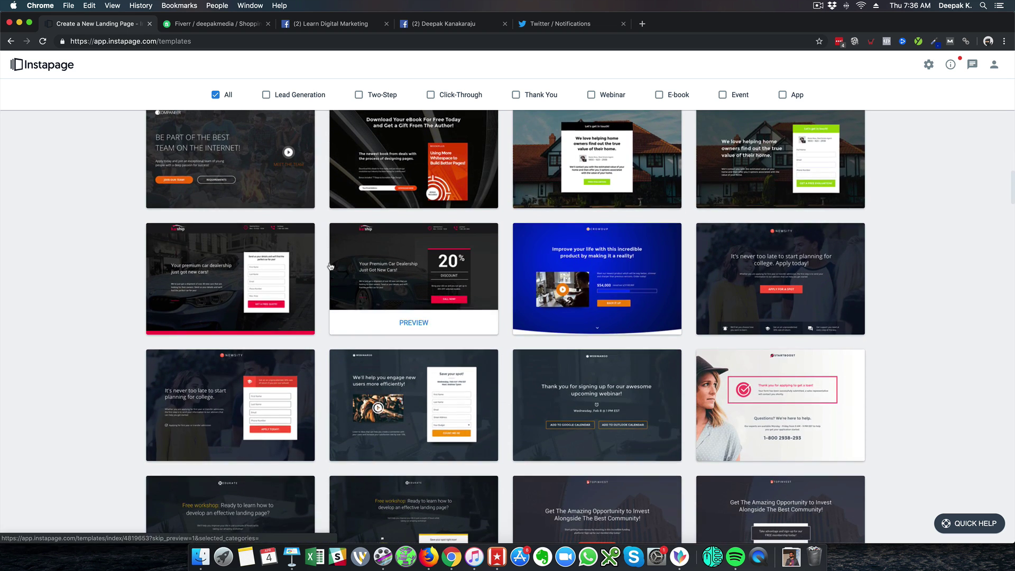
scroll(330, 266, up, 10)
scroll(330, 267, up, 3)
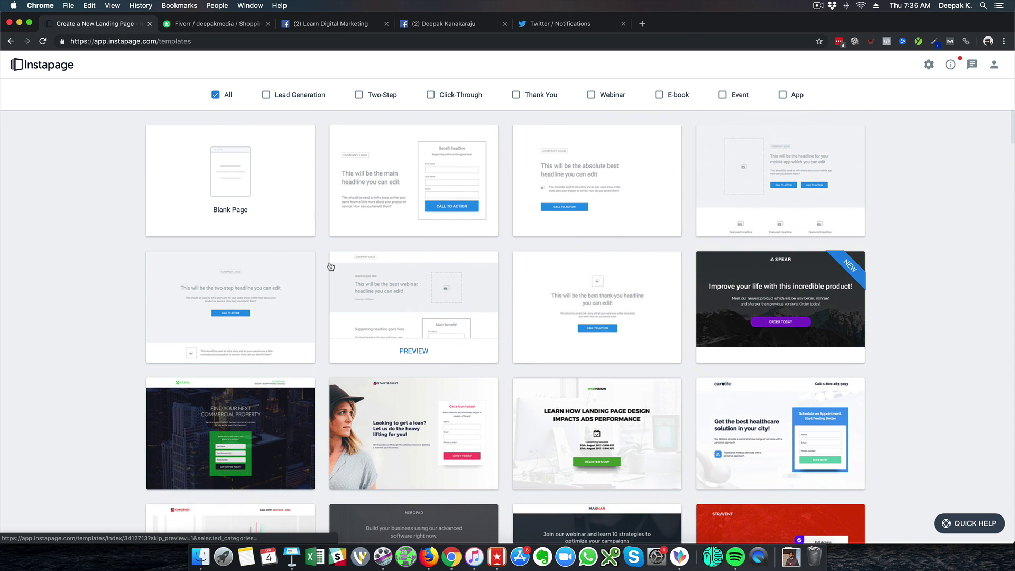
click(411, 228)
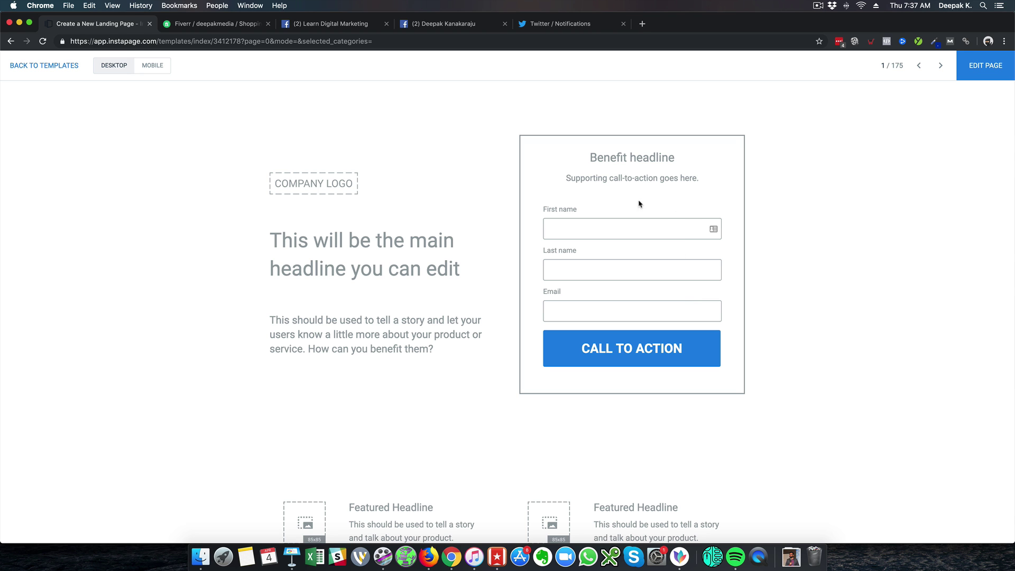
scroll(443, 264, down, 8)
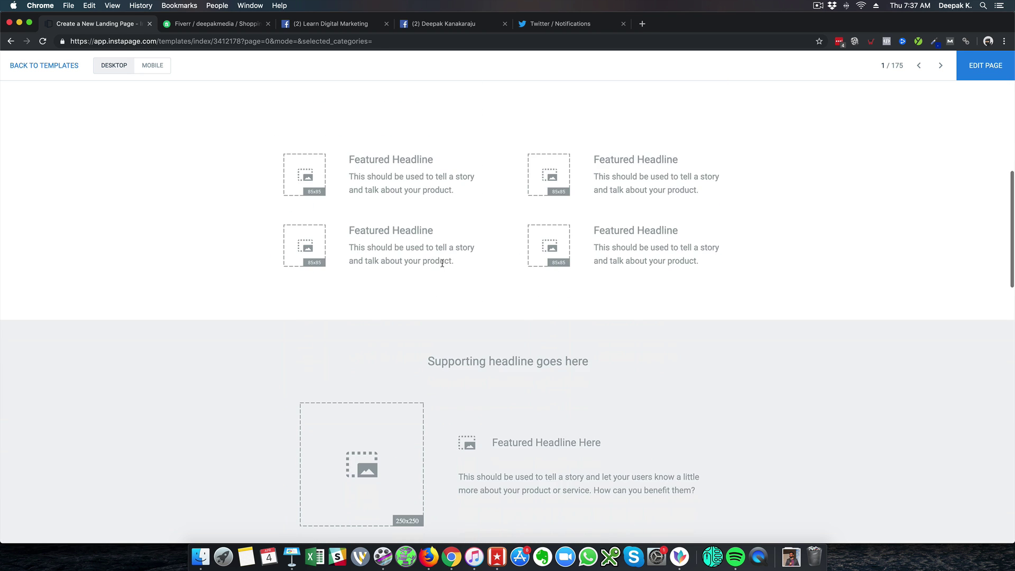
scroll(443, 263, up, 8)
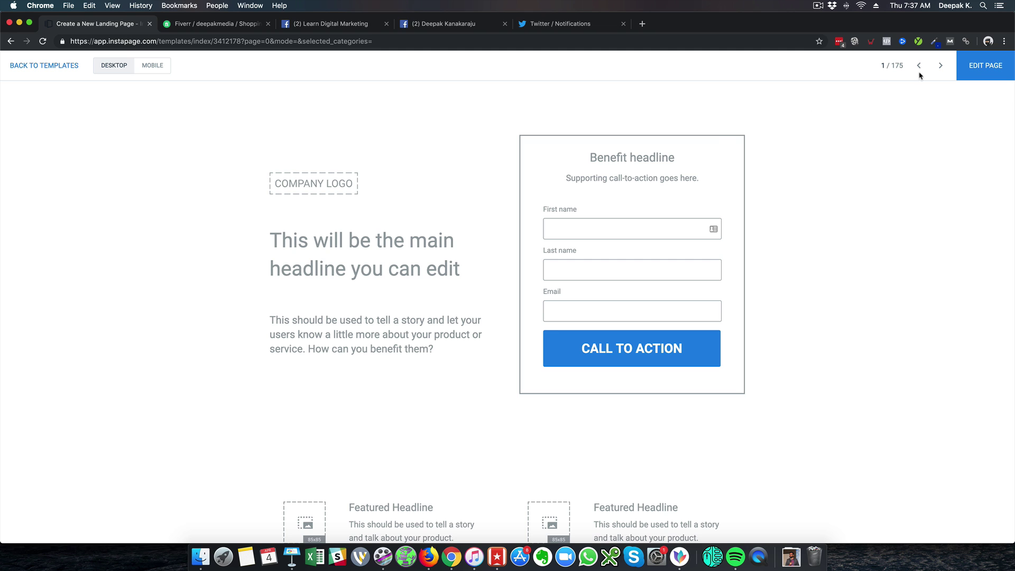
Create an editable page from the previewed template and name it "Digital Marketing Q&A"
click(973, 69)
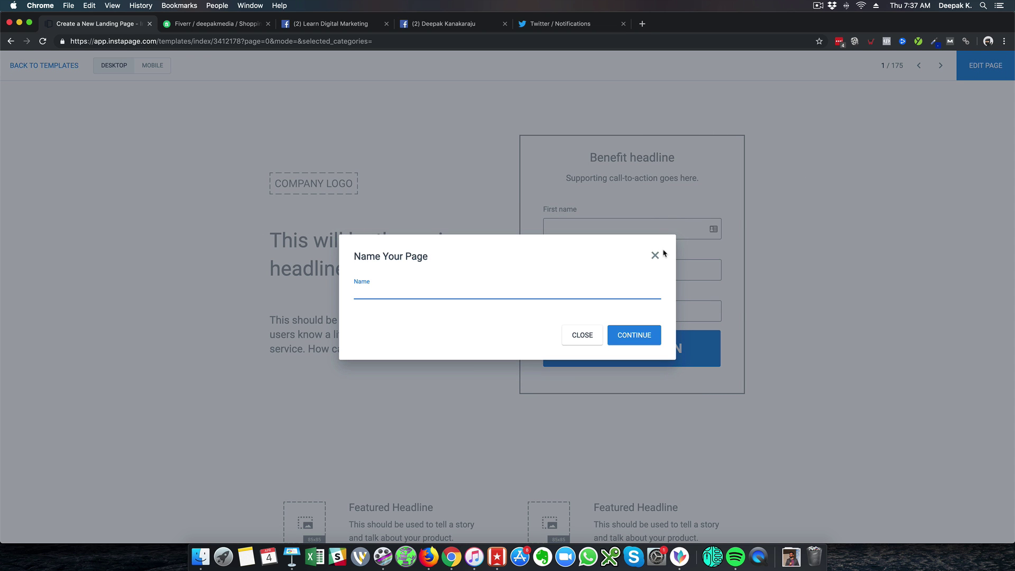
text(Digital Marketing Q&A)
click(639, 329)
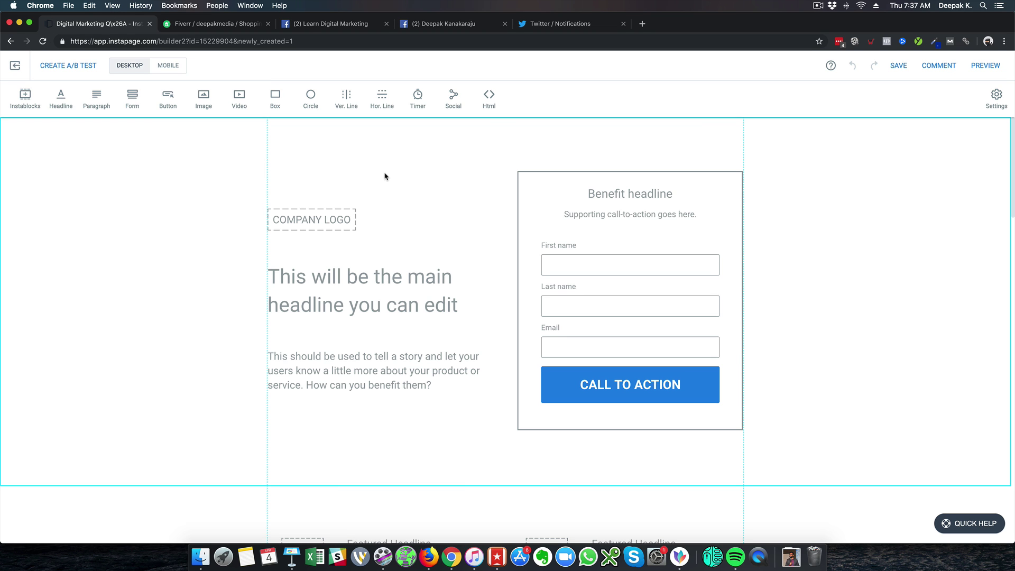
Delete the company logo placeholder above the main headline
click(338, 217)
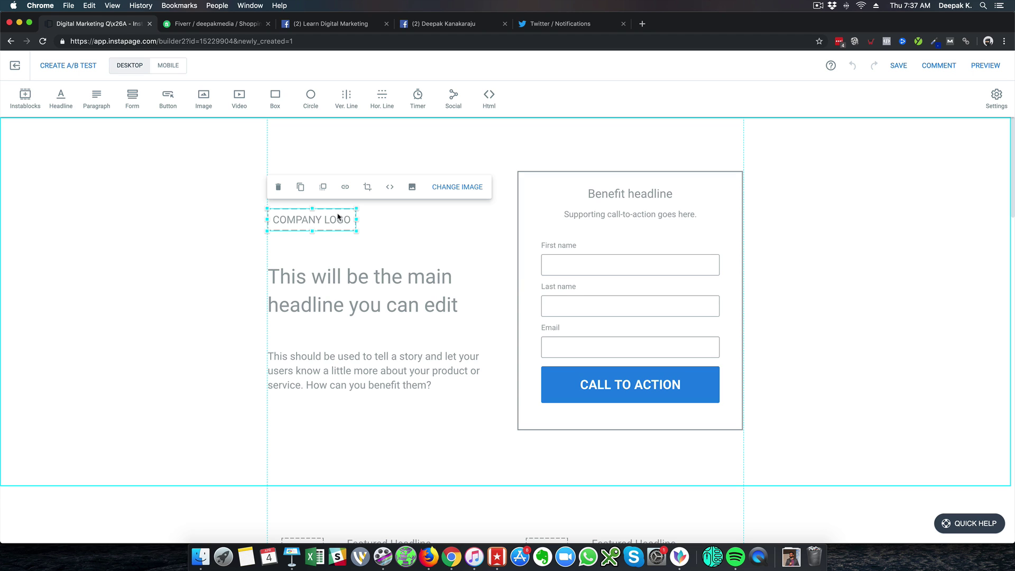
key(Delete)
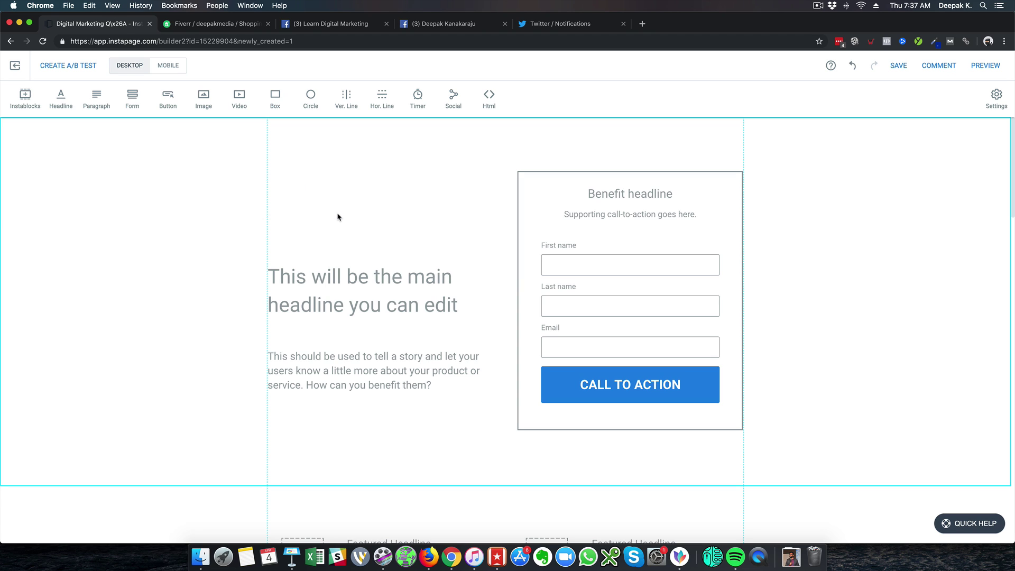
Open the lead form for editing and delete its Last name field
click(608, 268)
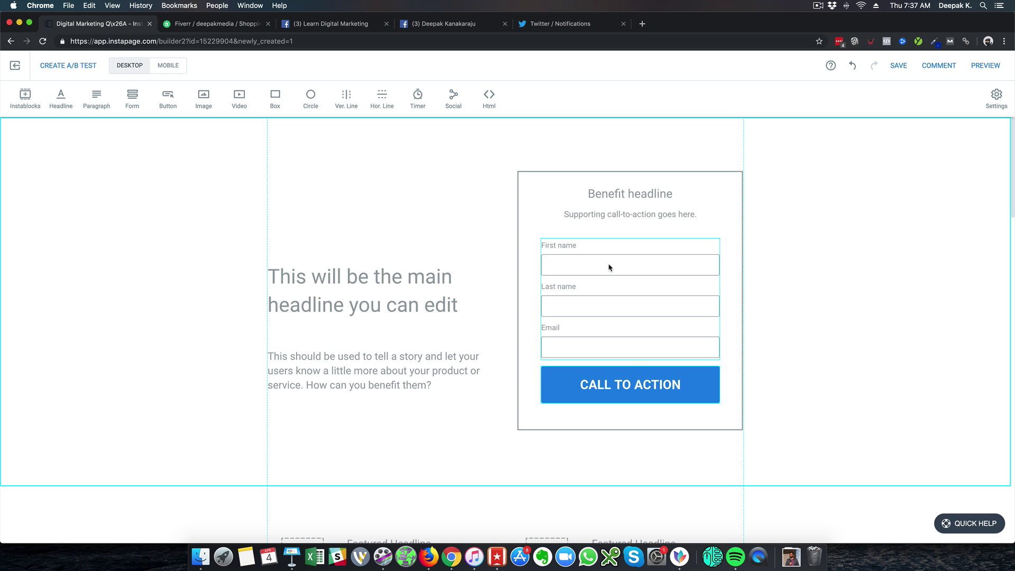
click(646, 217)
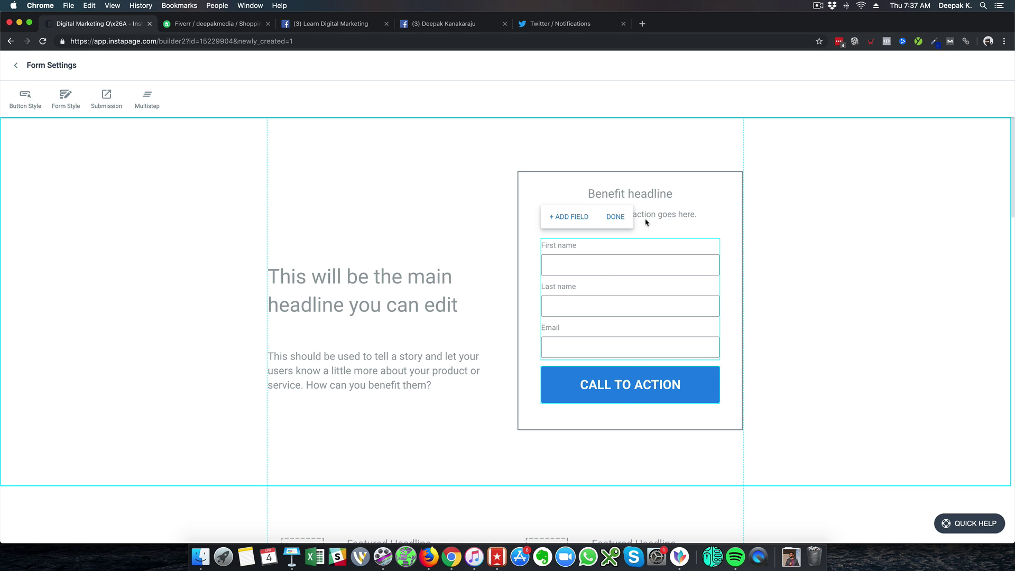
click(62, 106)
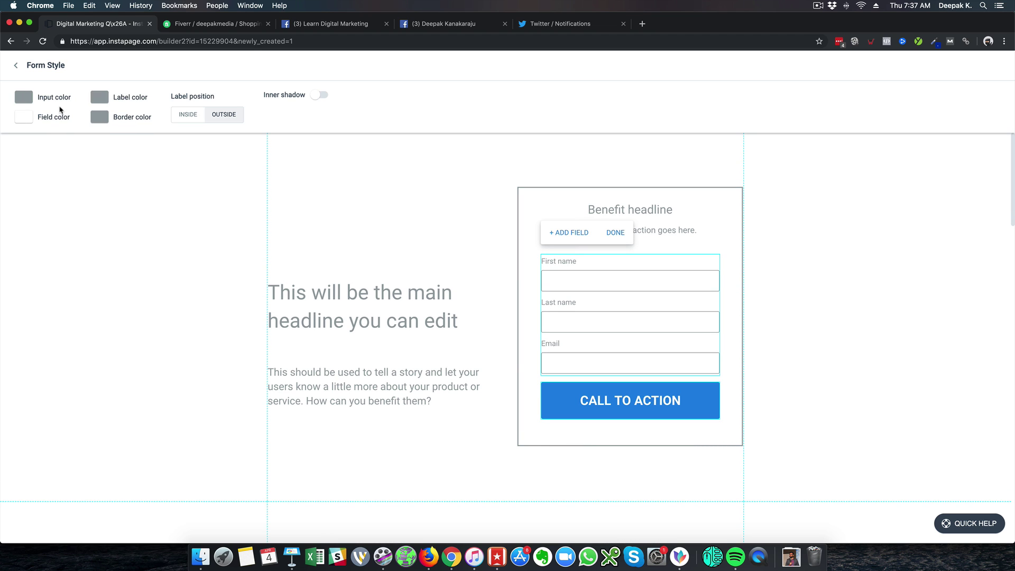
click(16, 65)
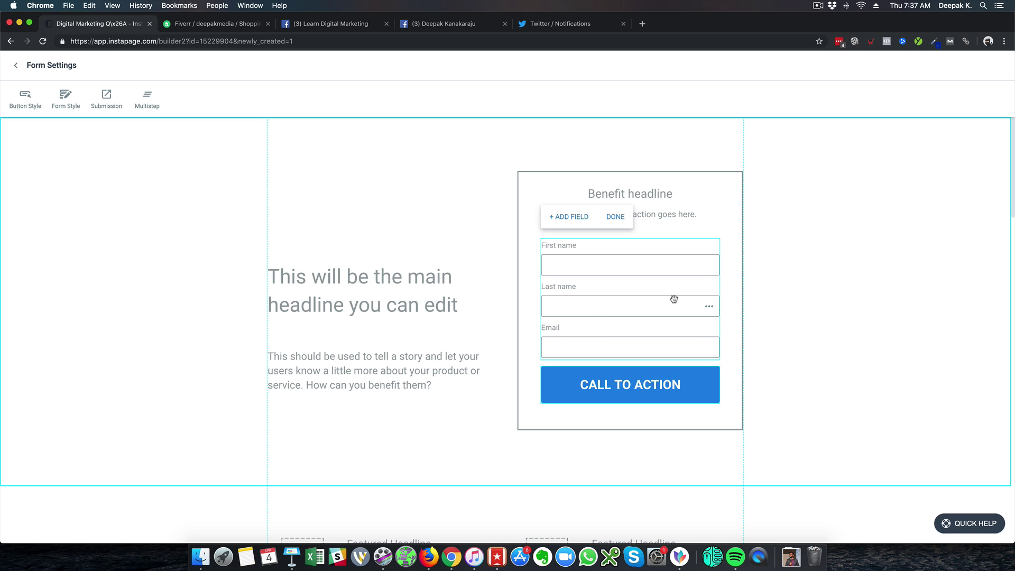
click(710, 307)
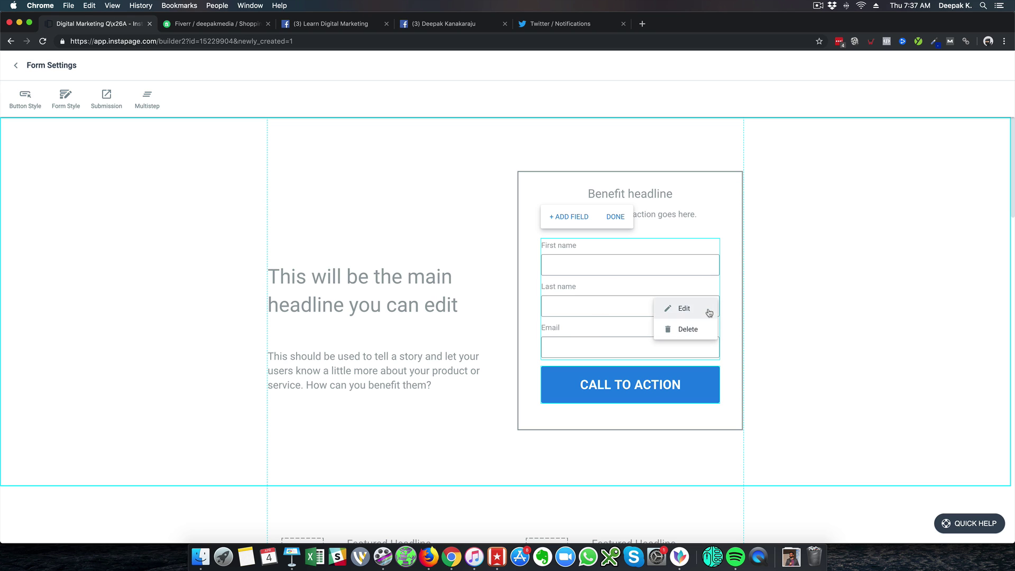
click(701, 330)
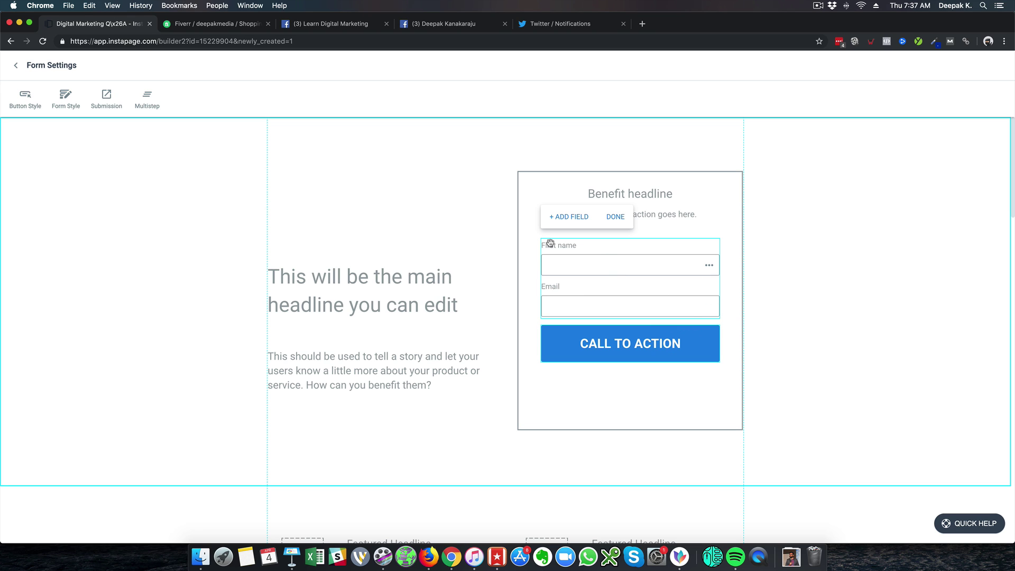
Change the label of the form's First name field to "Your Name:"
click(710, 270)
click(693, 274)
drag(584, 263, 539, 264)
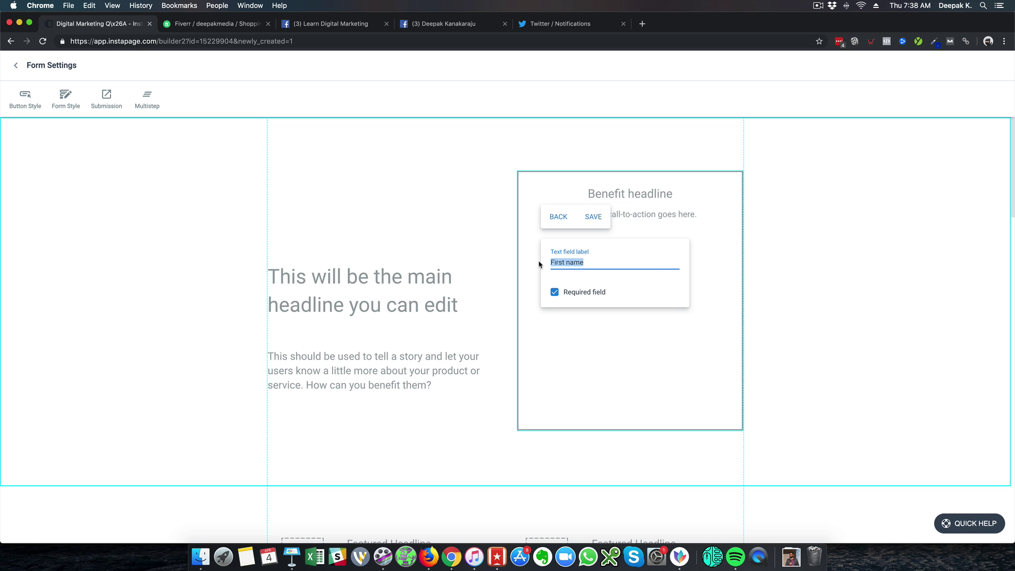
text(Your)
key(Return)
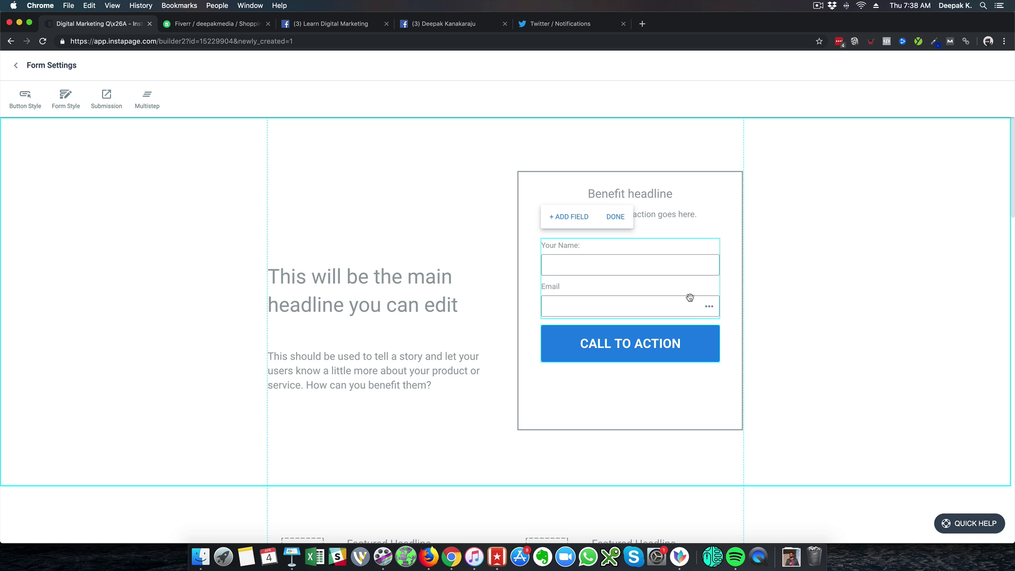
Change the label of the form's Email field to "Your Email ID:"
click(710, 307)
click(704, 310)
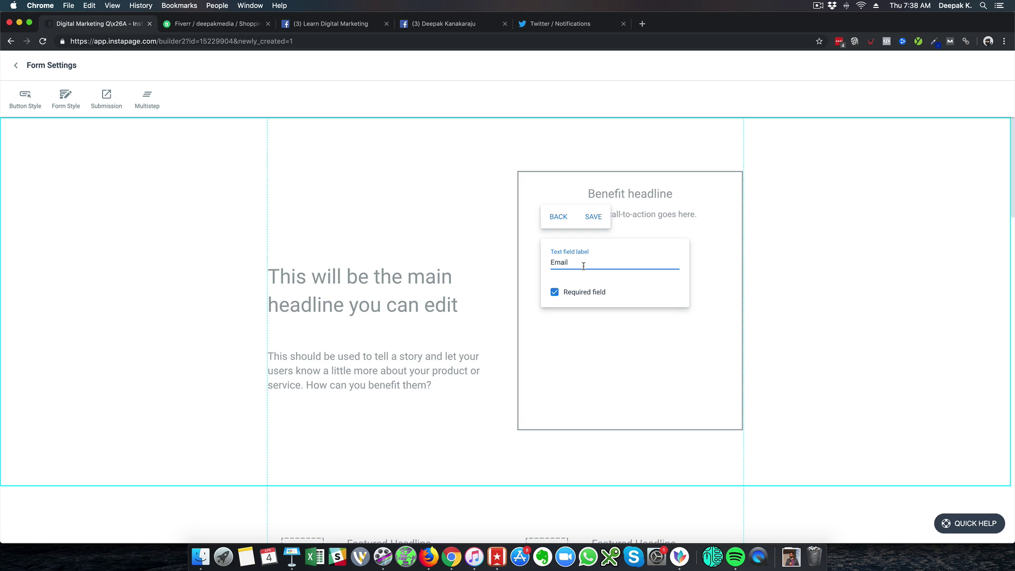
text(Your)
key(Return)
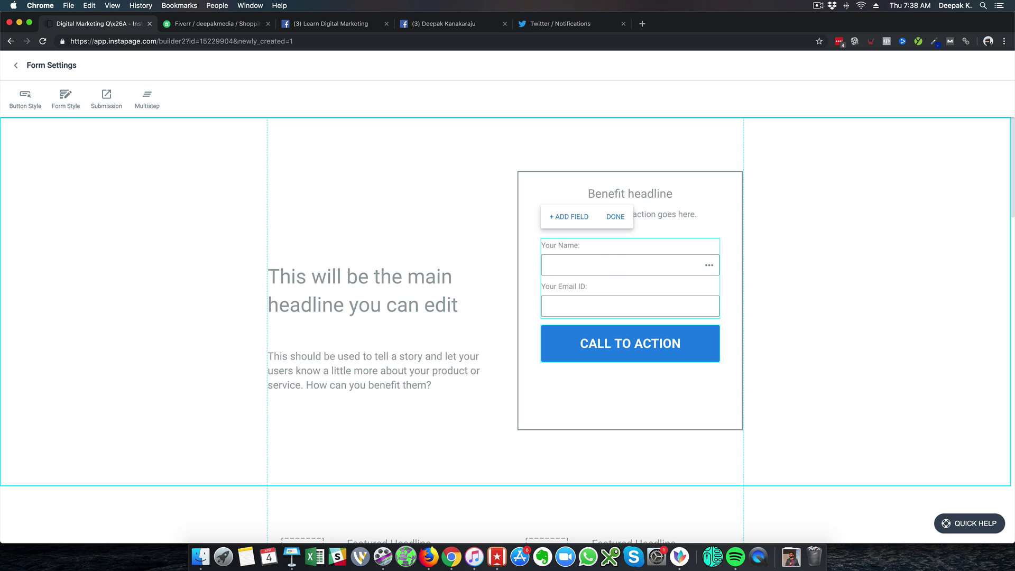
Check the settings of the Your Name field and leave form editing
click(709, 266)
click(699, 273)
click(593, 286)
click(723, 253)
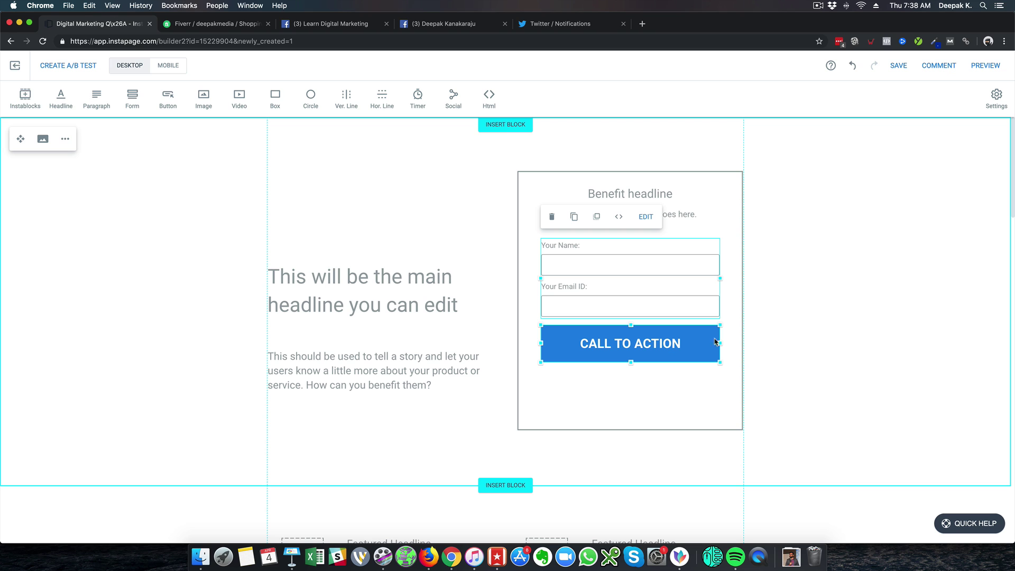
Set the form's button text to "Download eBook" and finish editing the form
click(646, 217)
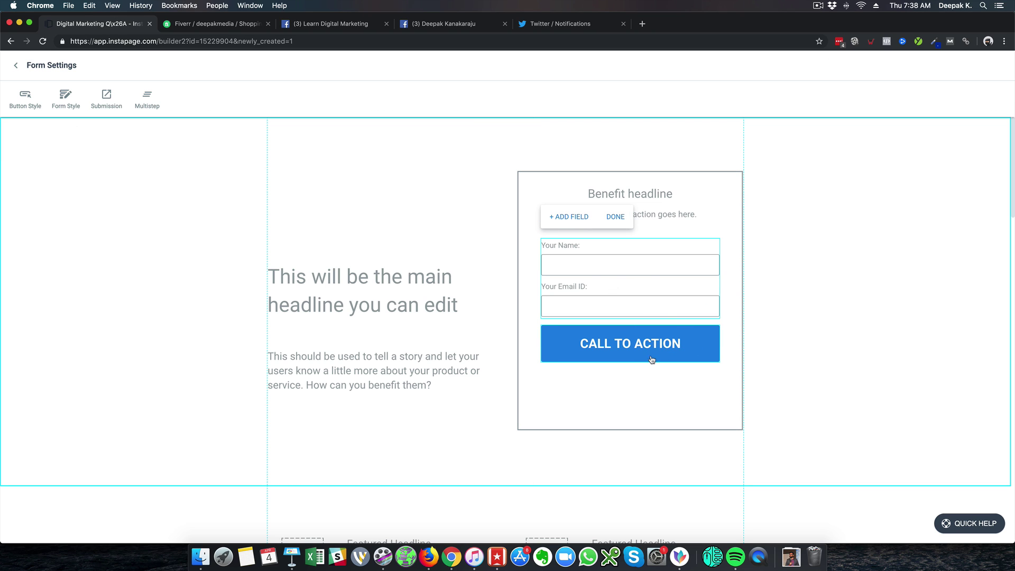
click(33, 109)
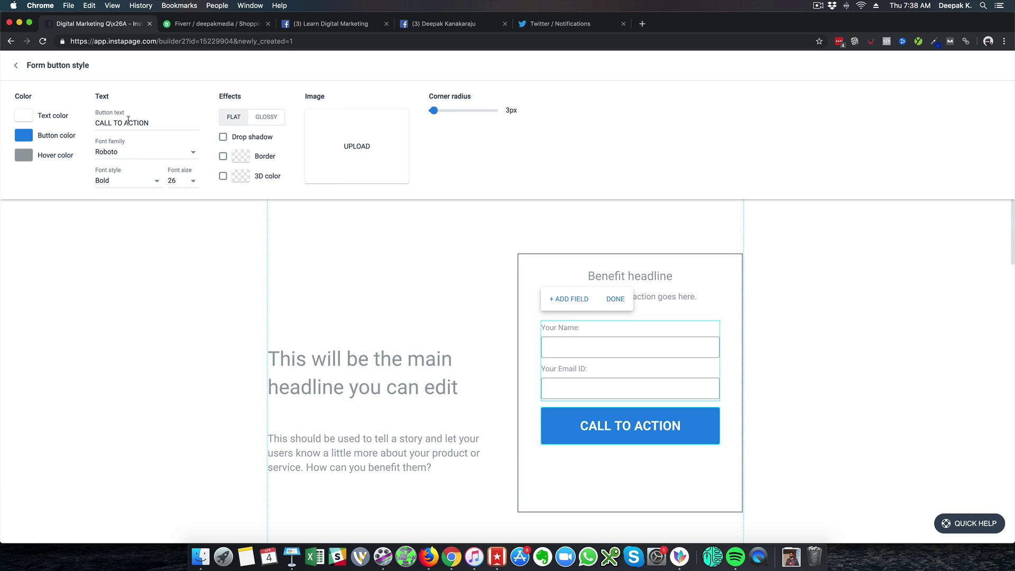
drag(149, 122, 75, 125)
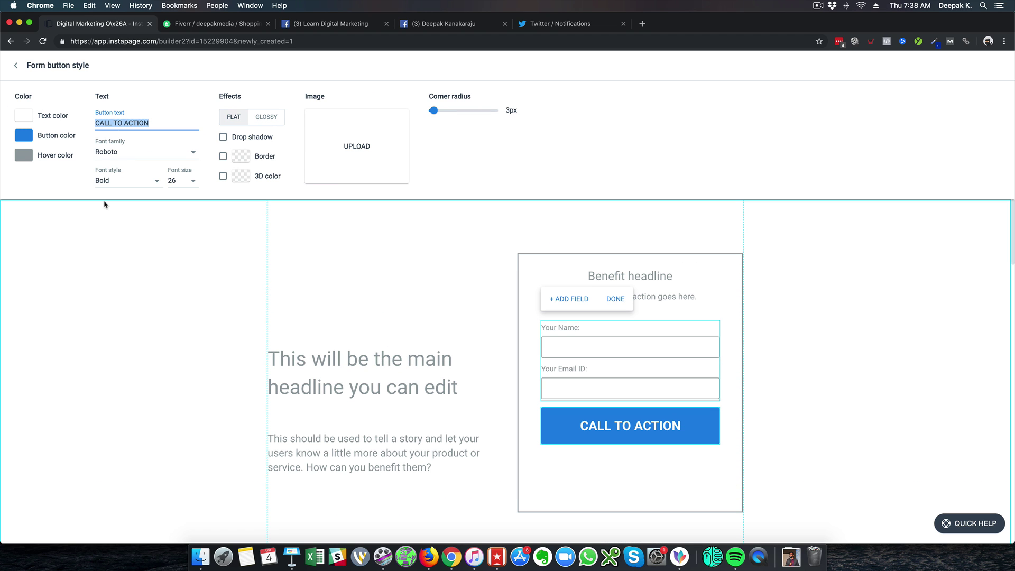
text(Download eBook)
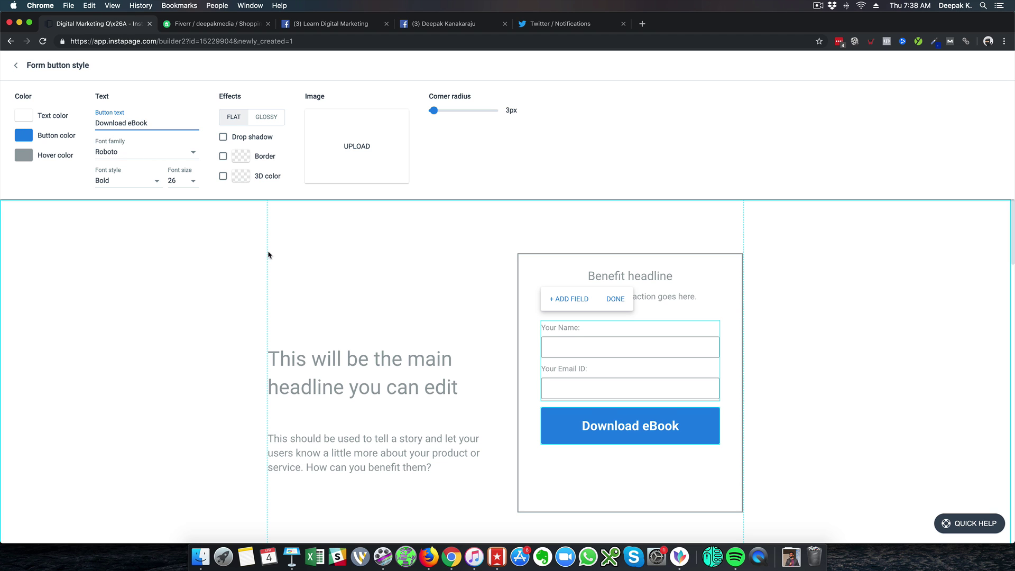
click(620, 299)
Shorten the bordered box around the form so it ends just below the Download eBook button
click(694, 411)
drag(630, 431, 628, 393)
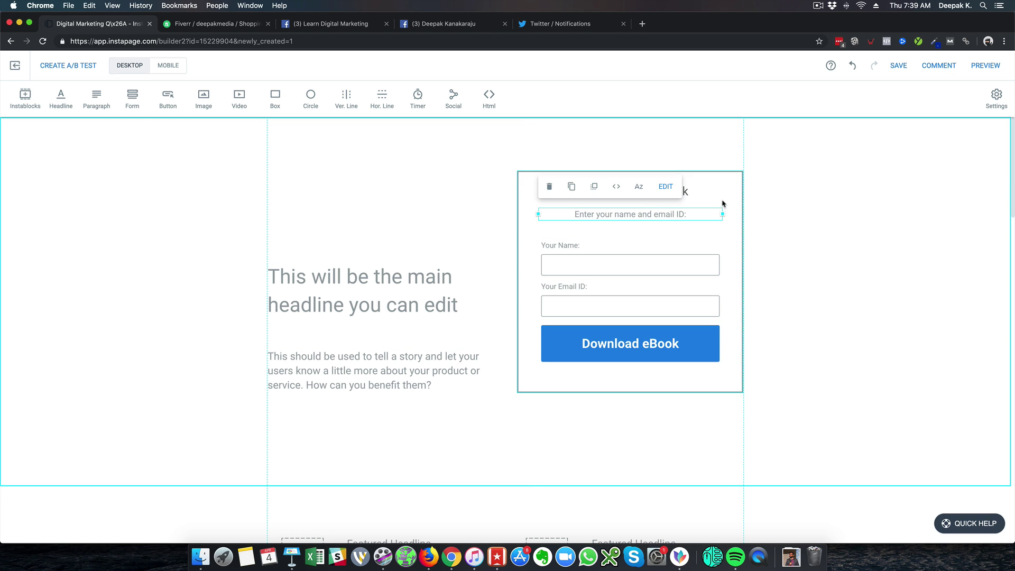
click(782, 242)
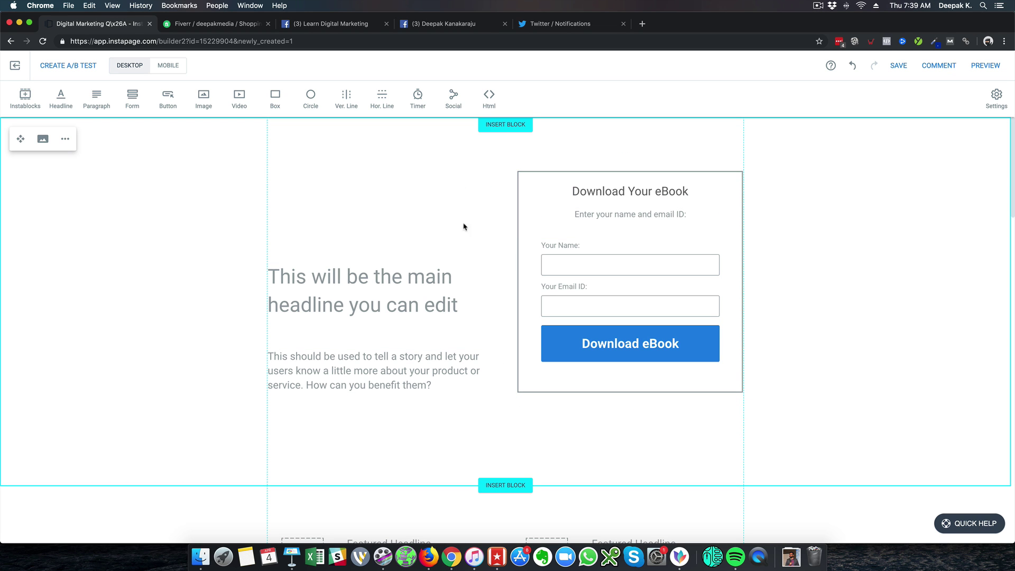
Switch to the Fiverr order page, show the front-facing eBook cover preview, and download the delivered deepakmed...png file
click(199, 25)
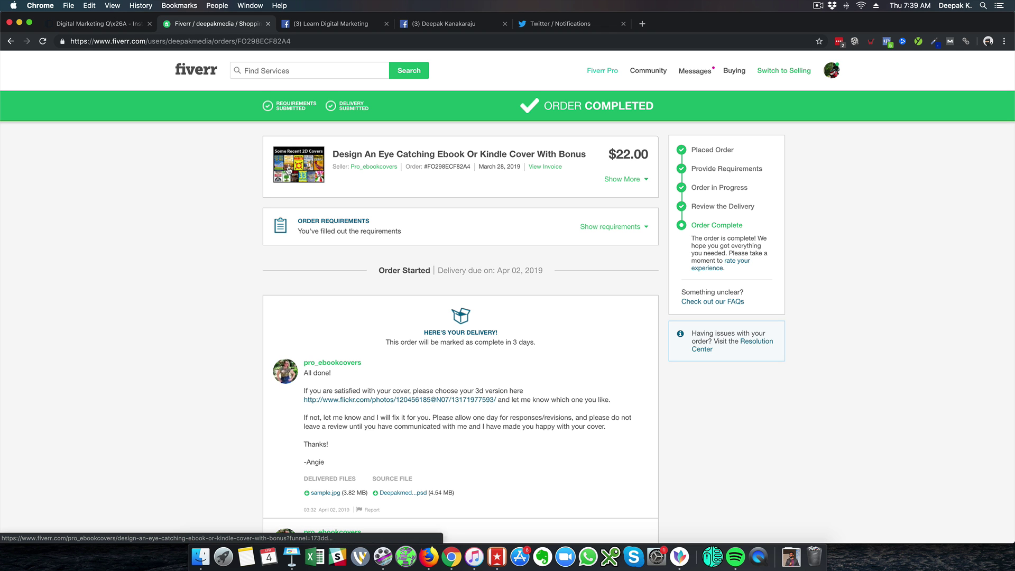
scroll(194, 246, down, 5)
scroll(194, 246, down, 10)
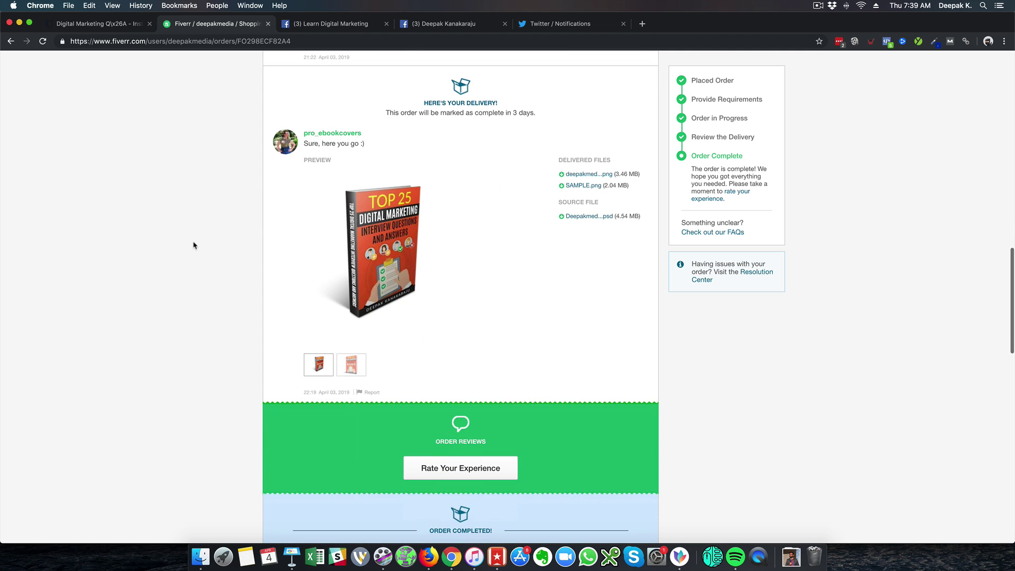
click(343, 357)
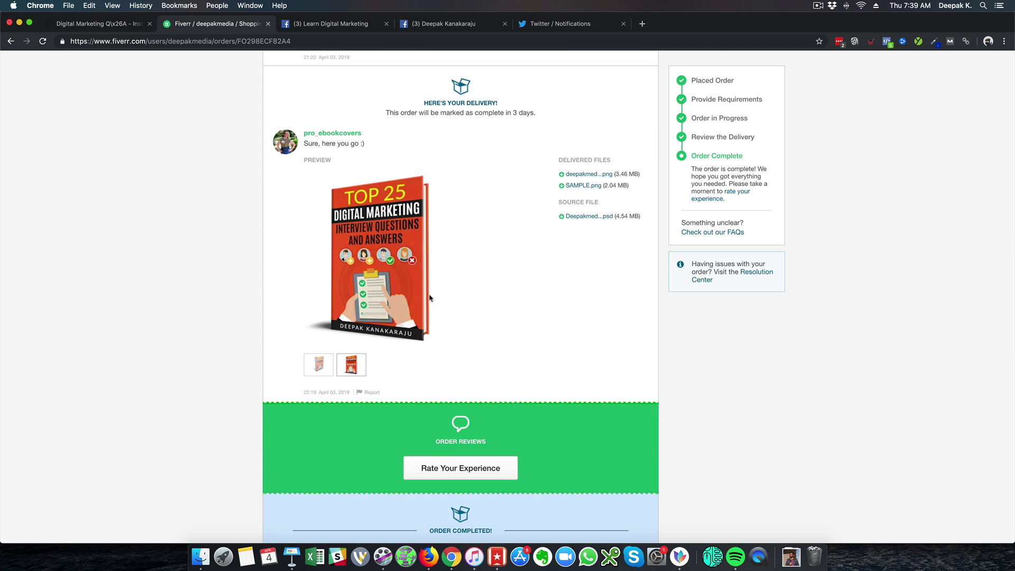
right_click(412, 257)
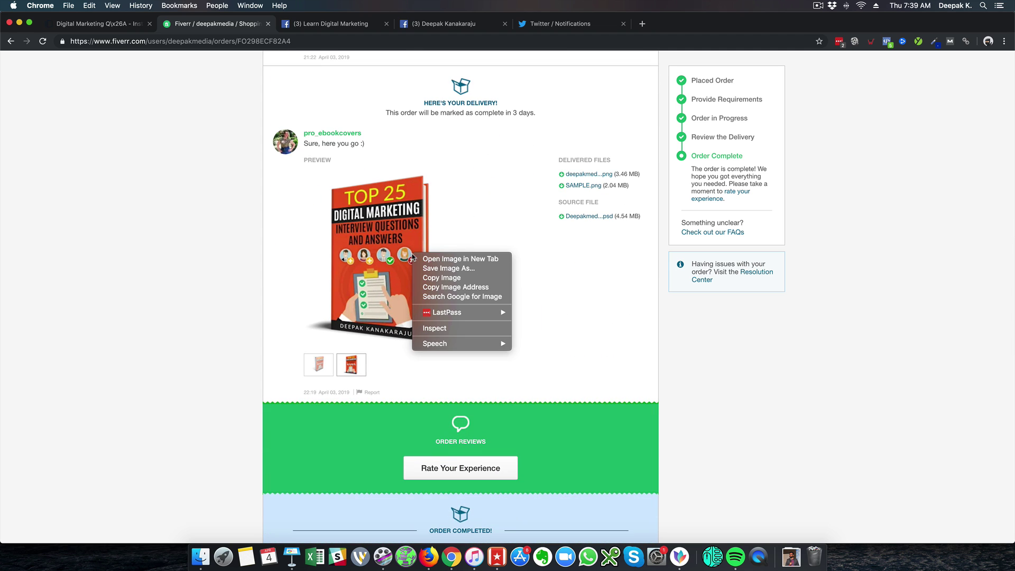
click(532, 250)
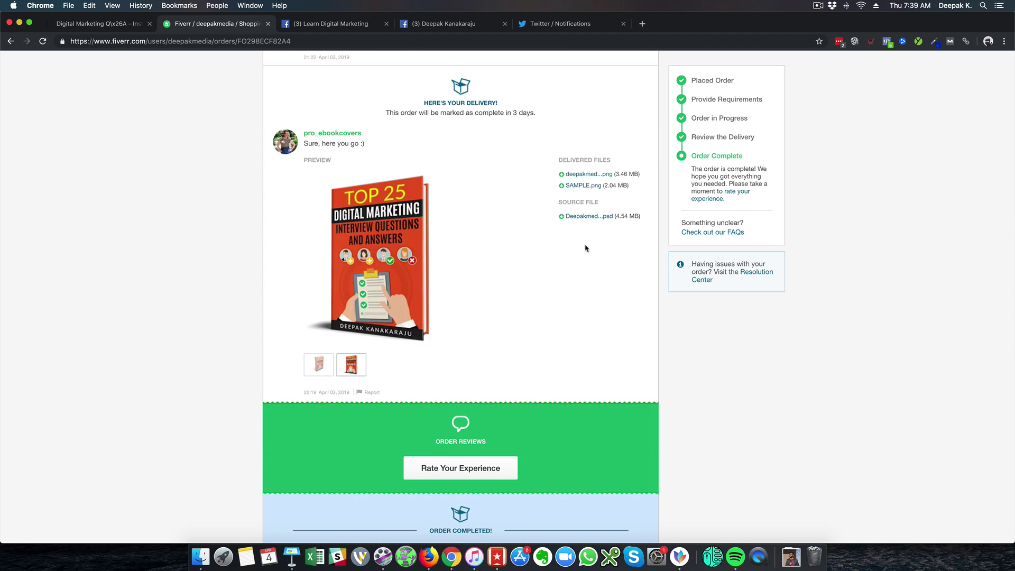
click(578, 178)
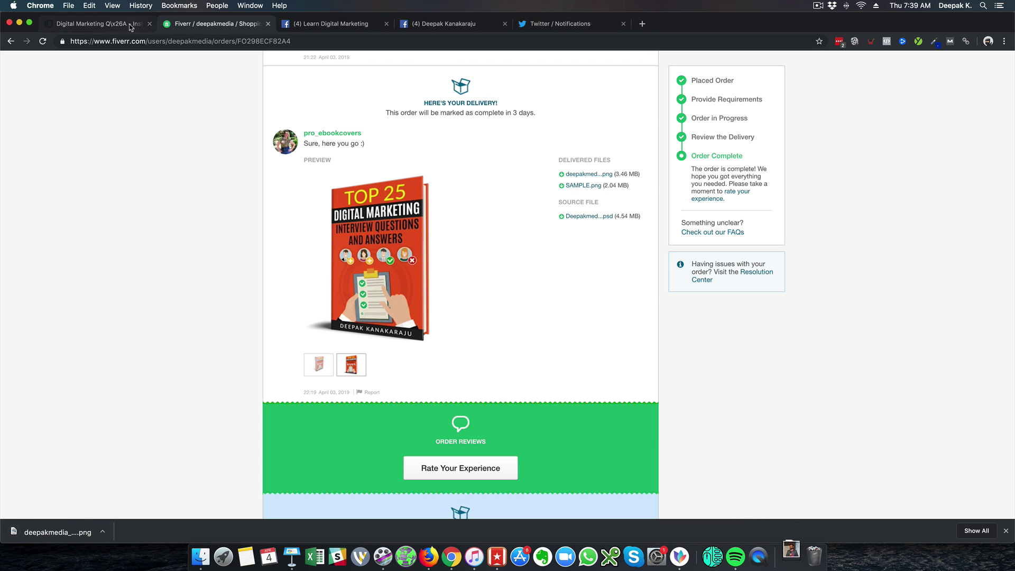
Back in Instapage, upload deepakmedia_a3 copy.png from the Downloads folder and insert it on the landing page
click(100, 24)
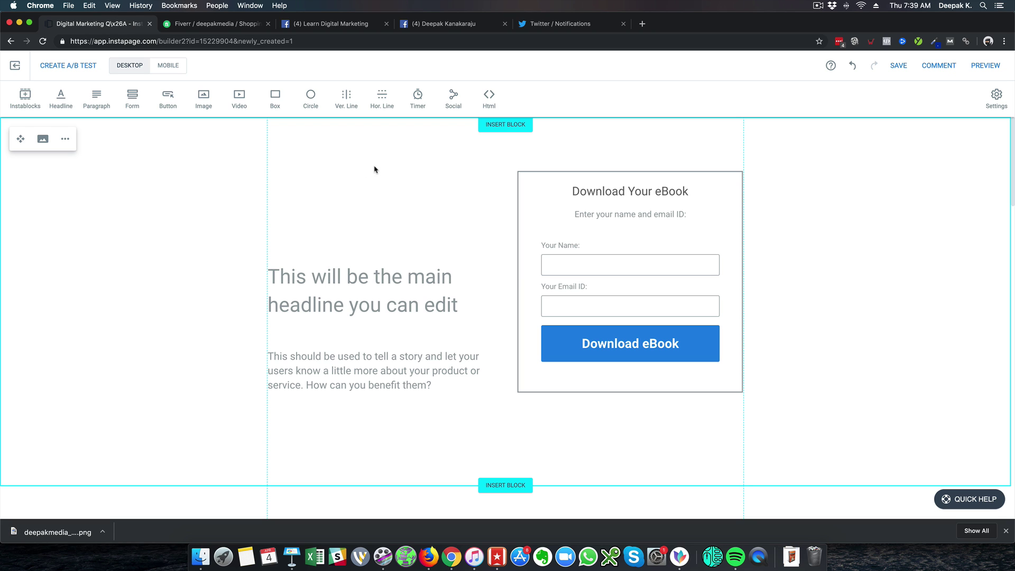
click(211, 100)
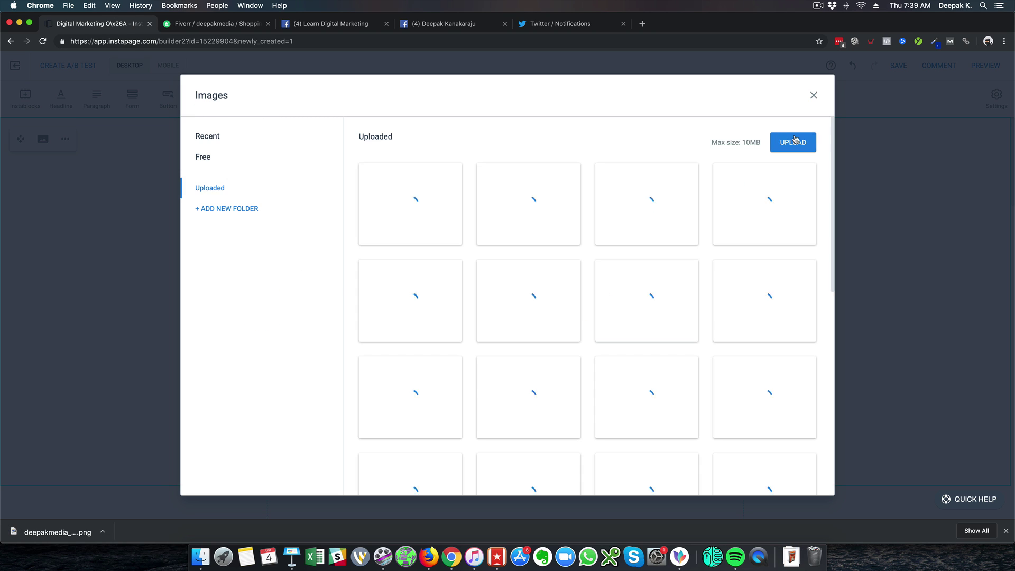
click(793, 142)
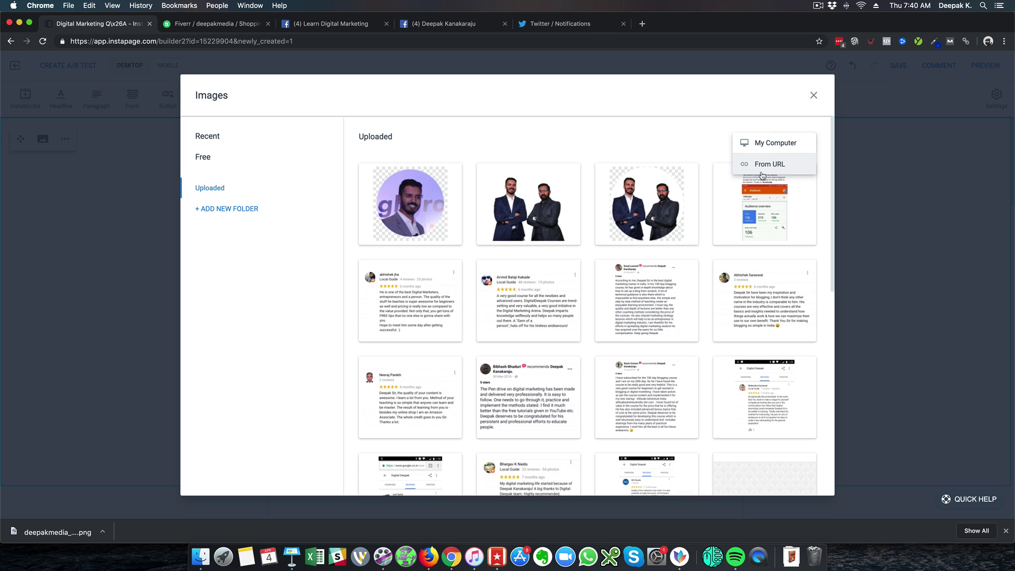
click(769, 147)
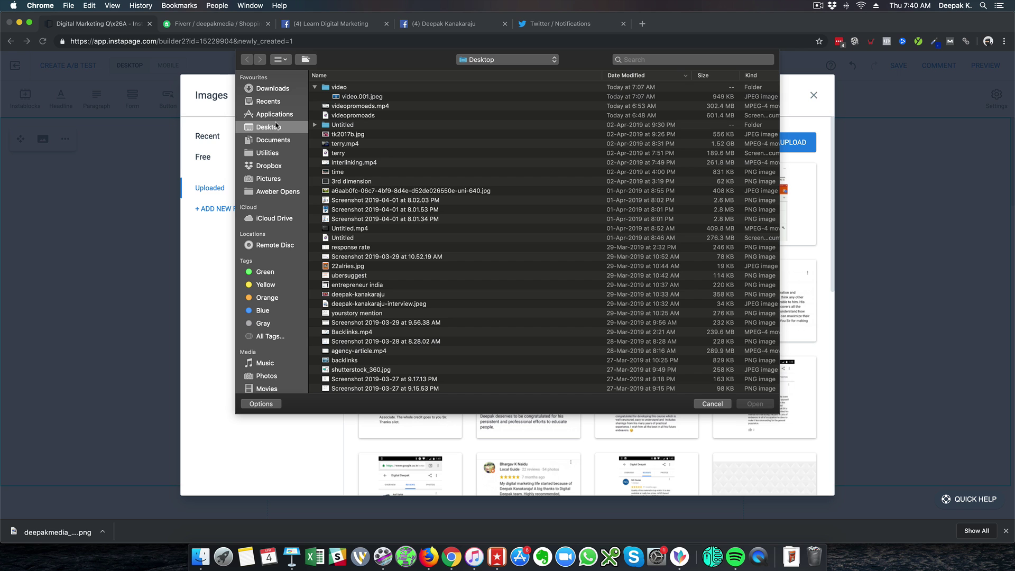
click(273, 90)
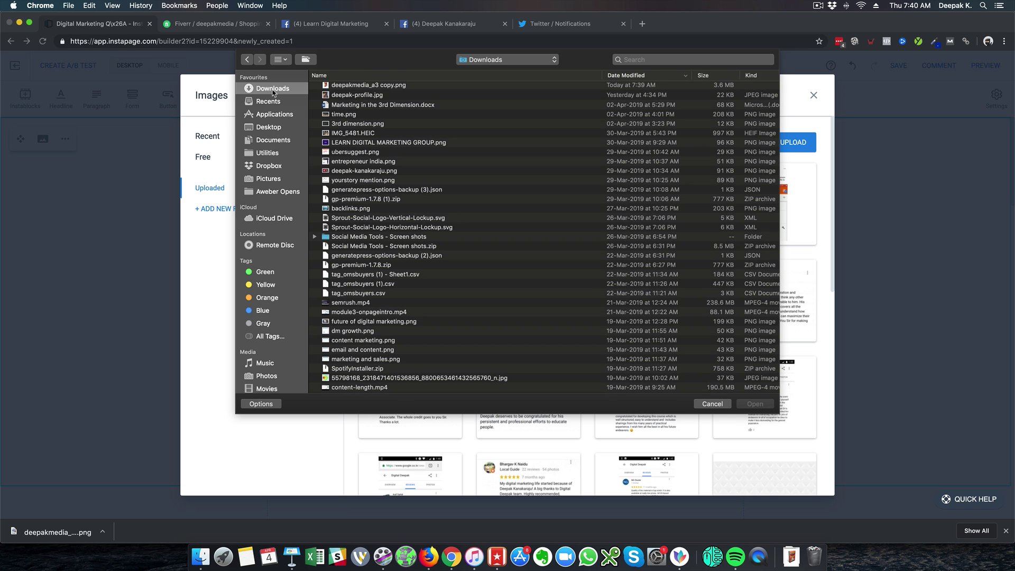
click(377, 88)
click(765, 405)
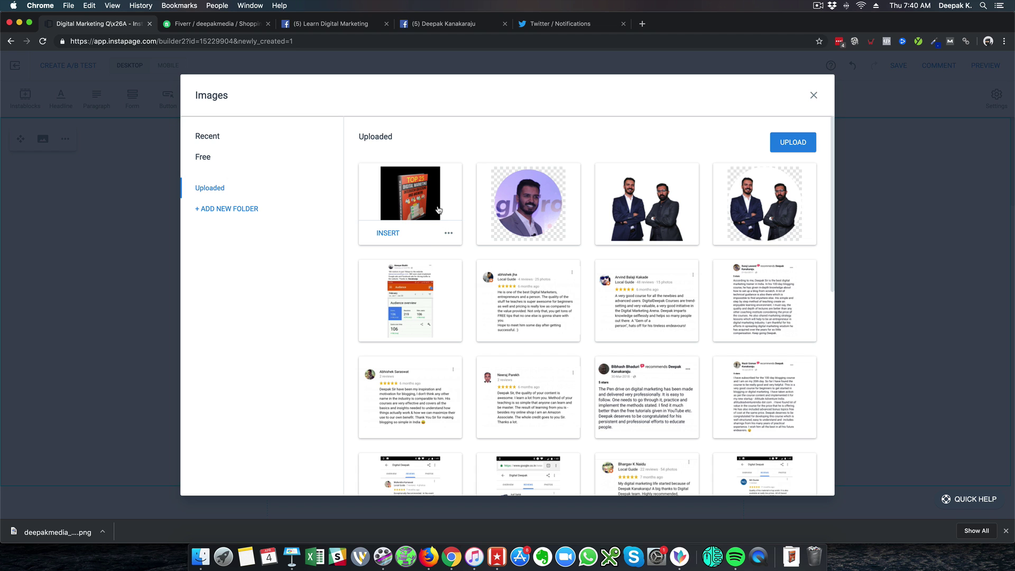
click(383, 234)
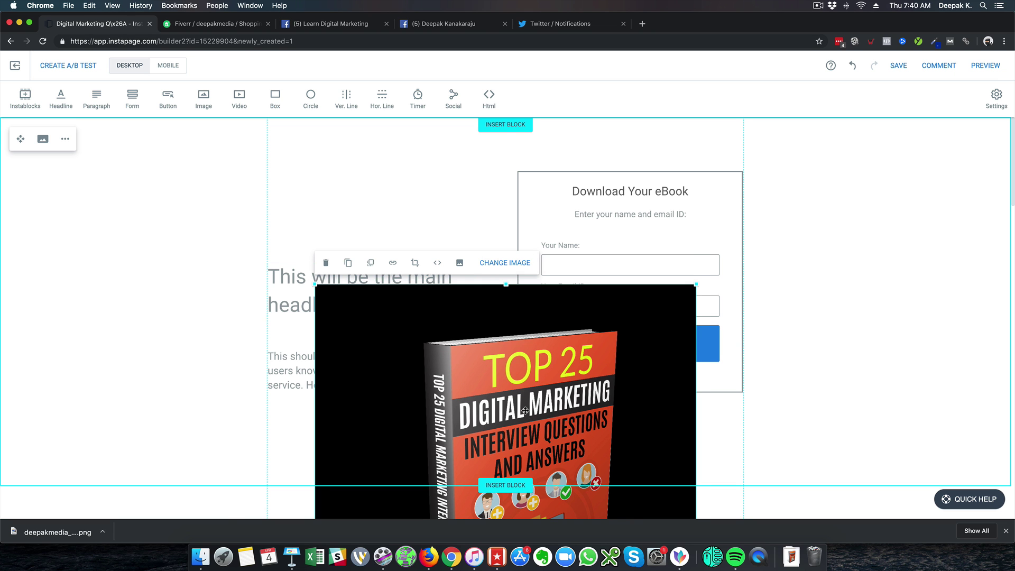
Shrink the inserted eBook cover image and move it beside the form, over the main headline
drag(529, 419, 494, 231)
drag(614, 128, 426, 359)
drag(363, 399, 403, 191)
Open the downloaded deepakmedia_a3 copy.png from Finder in Preview to check its background, and return to the landing page
click(104, 531)
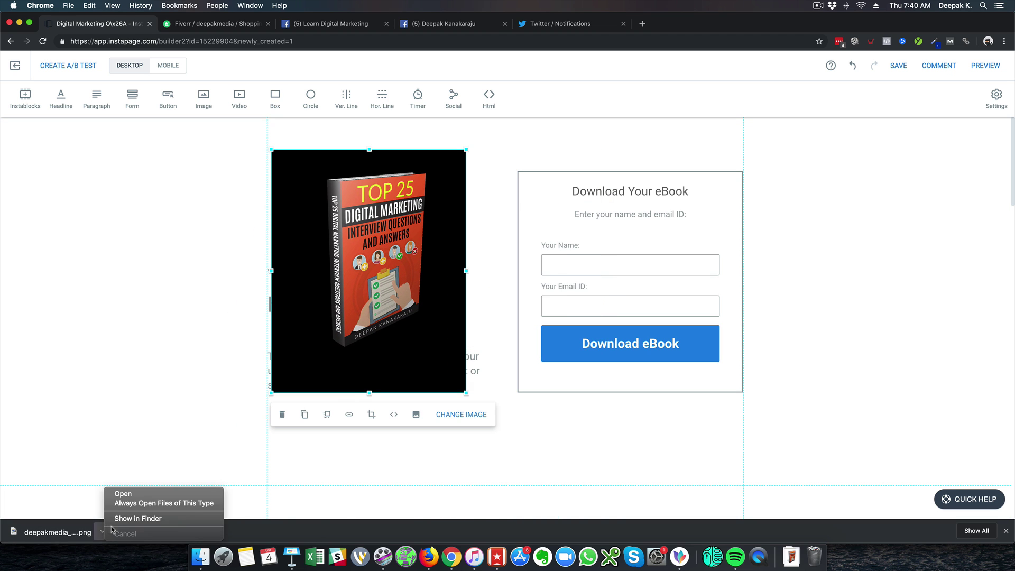
click(148, 517)
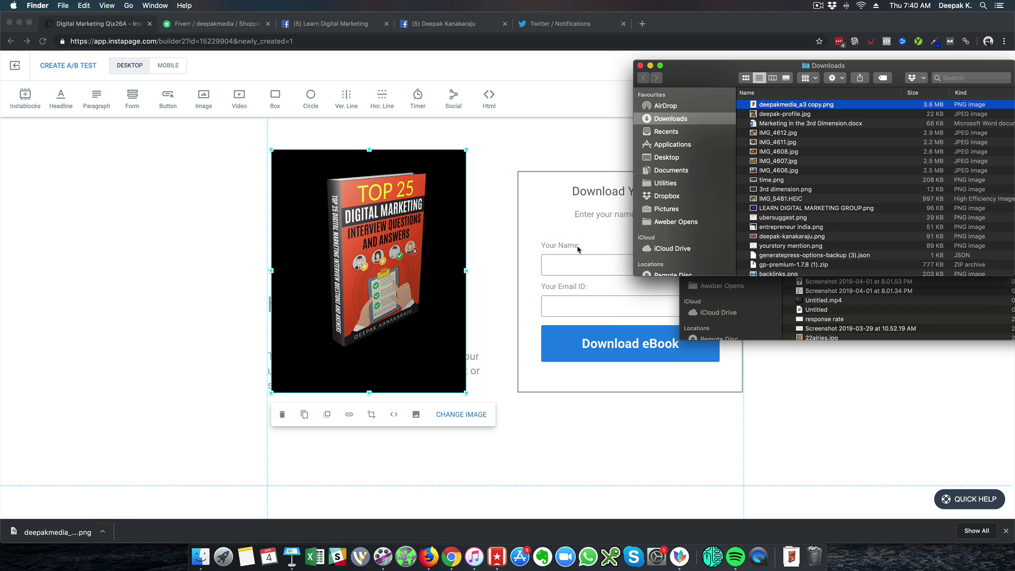
double_click(826, 106)
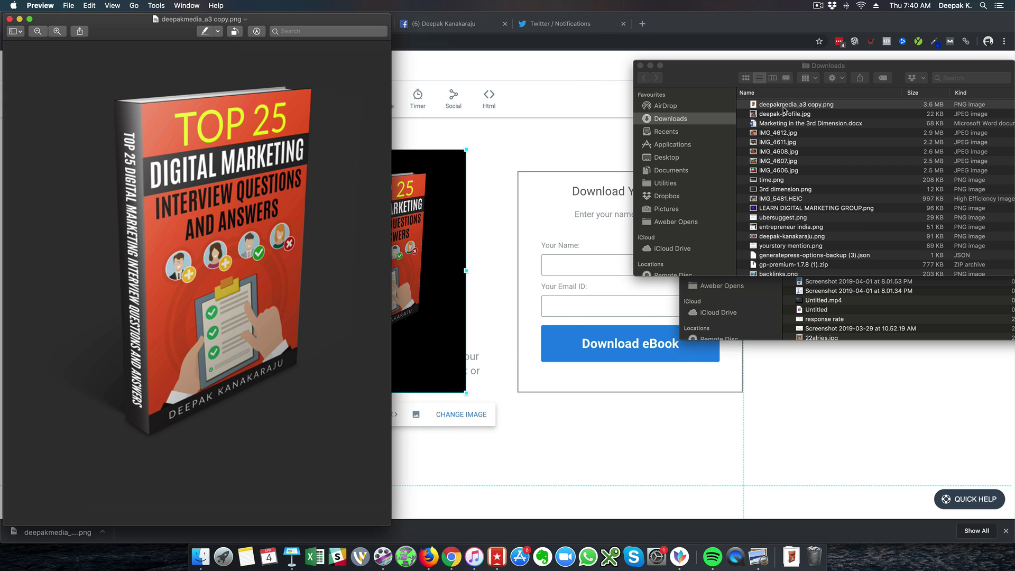
click(9, 19)
click(485, 212)
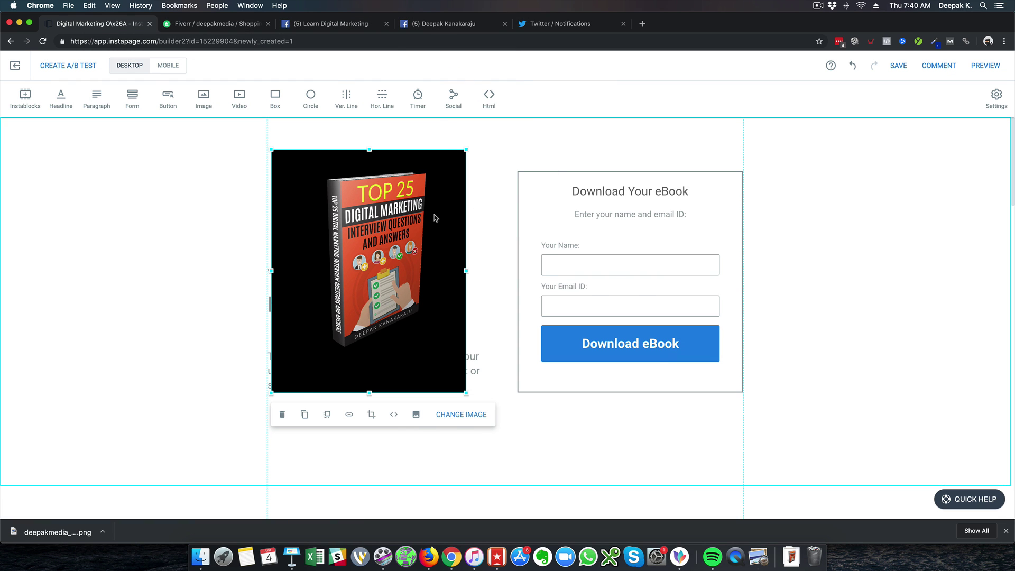
Delete the eBook cover image with the black background from the landing page
click(502, 225)
click(419, 231)
key(Delete)
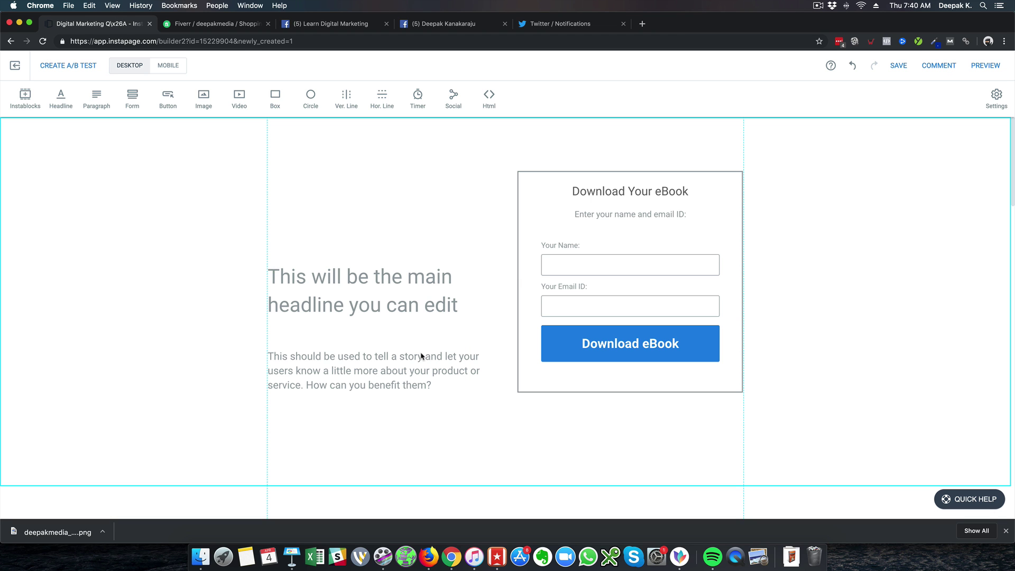
Open deepakmedia_a3 copy.png from the Downloads folder in a new browser tab to inspect its background
click(643, 23)
click(201, 557)
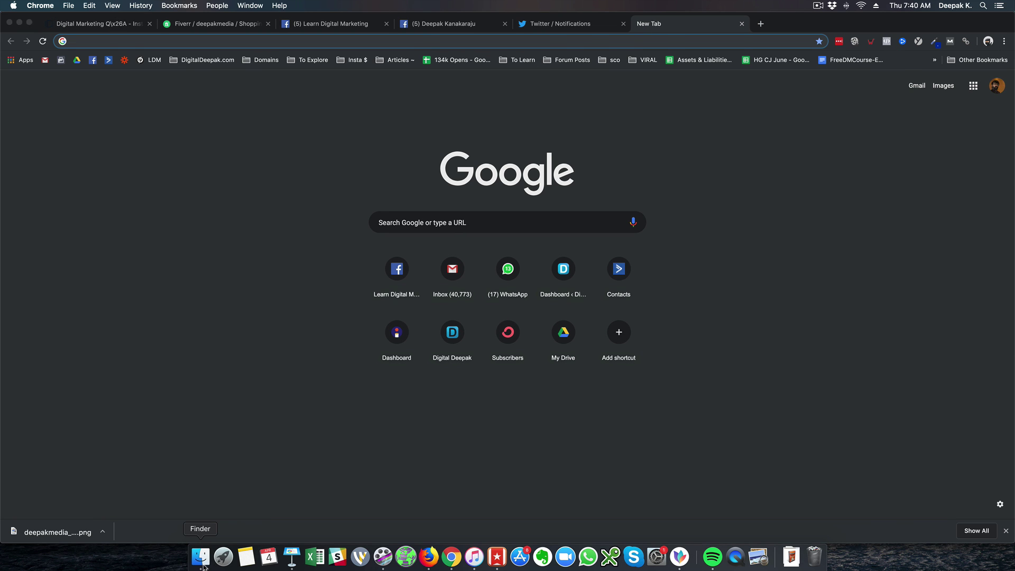
drag(762, 105, 206, 143)
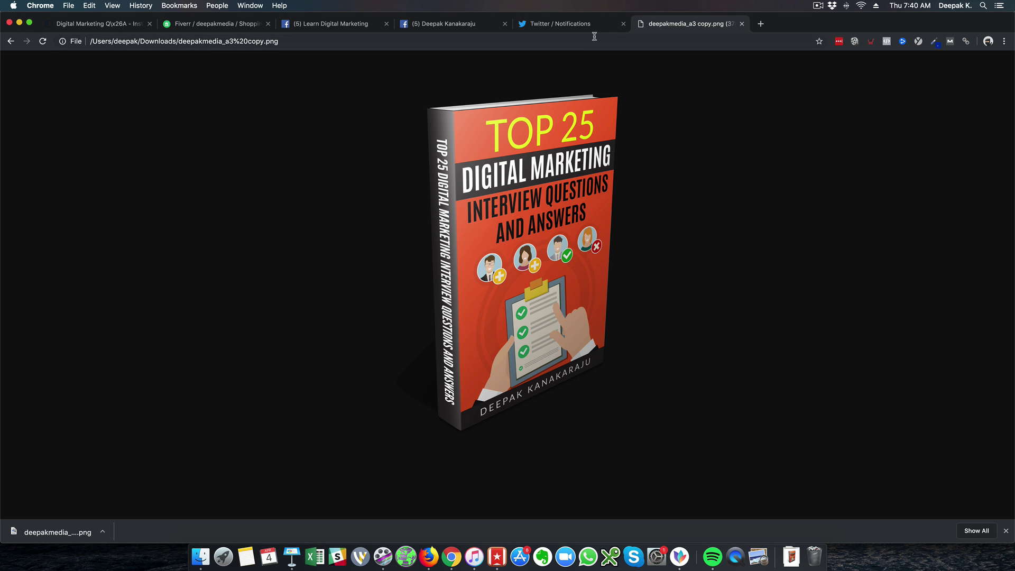
Capture a screenshot of just the front-facing eBook cover preview on the Fiverr order page
click(219, 31)
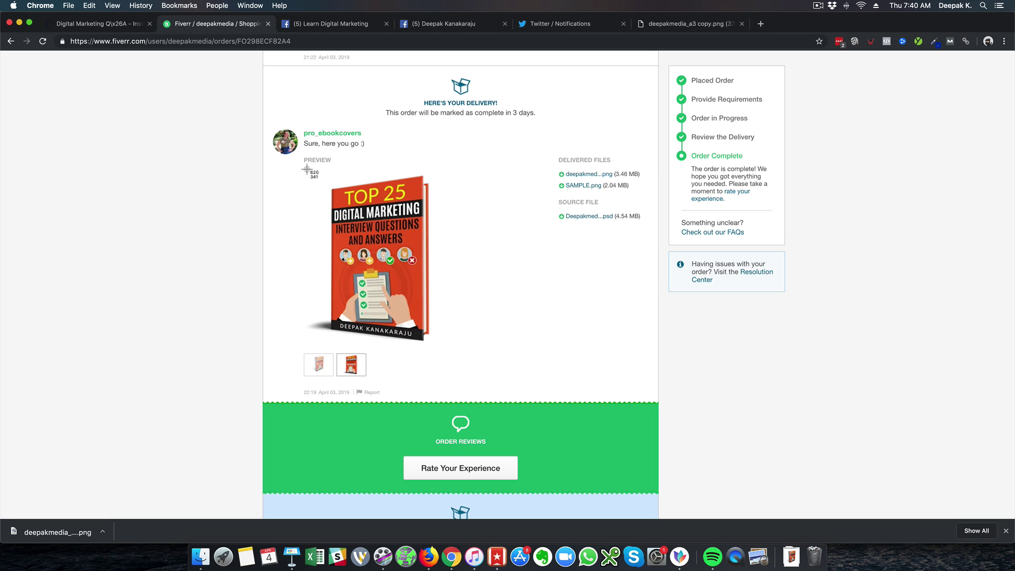
drag(304, 169, 478, 347)
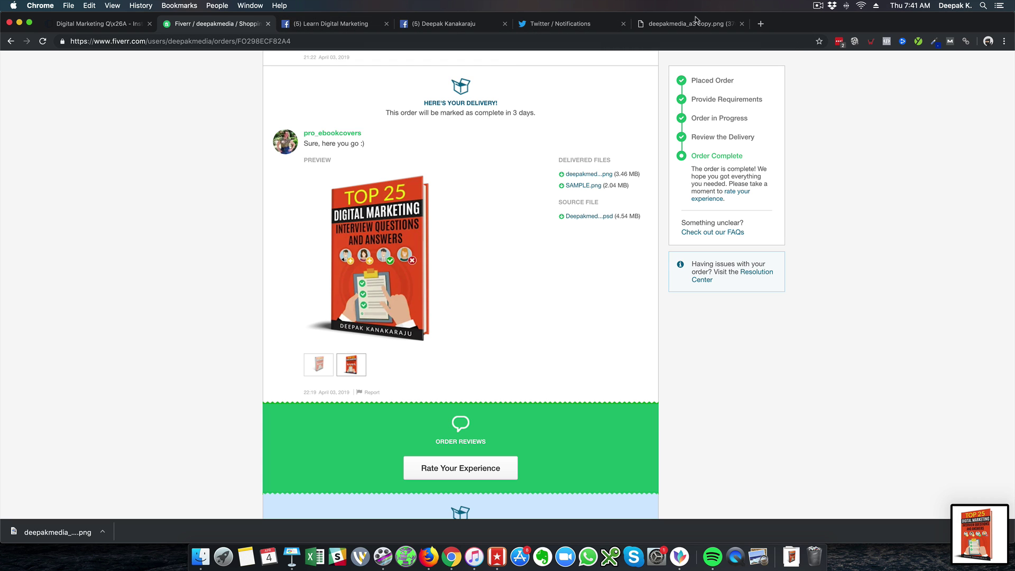
In Instapage, upload Screenshot 2019-04-04 at 7.41.02 AM from the Desktop and insert it on the landing page
click(104, 24)
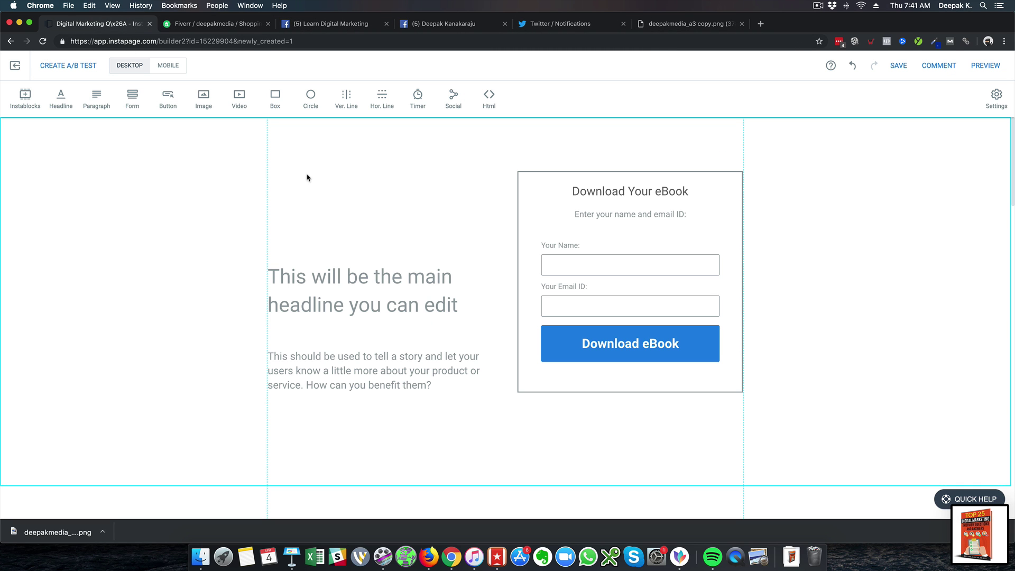
click(204, 98)
click(793, 142)
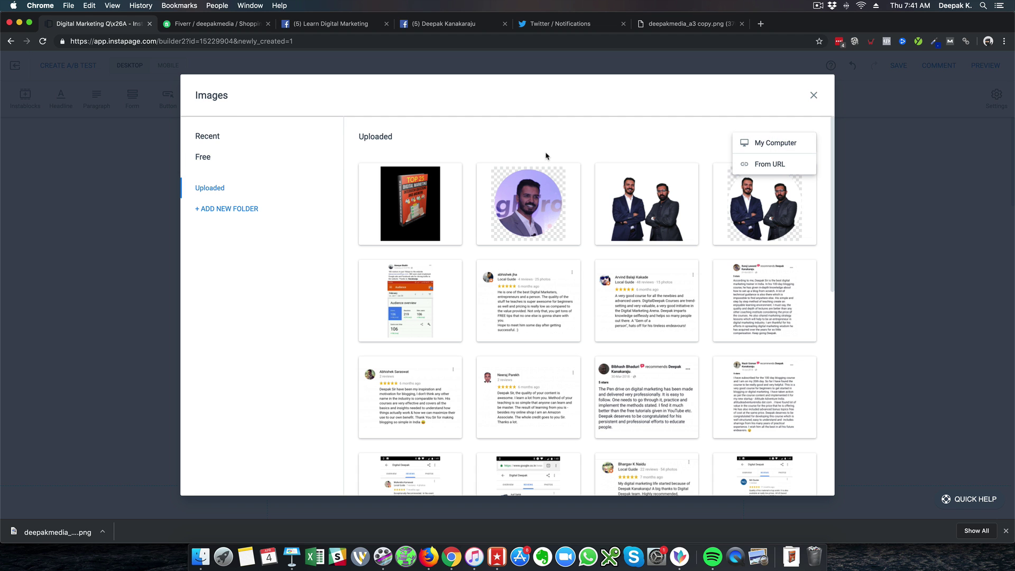
click(775, 142)
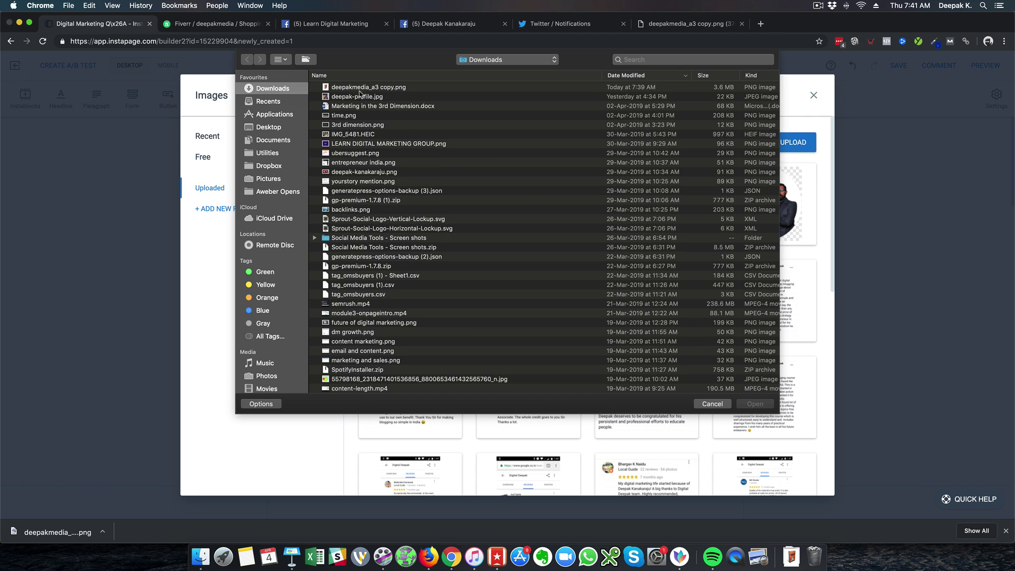
click(275, 128)
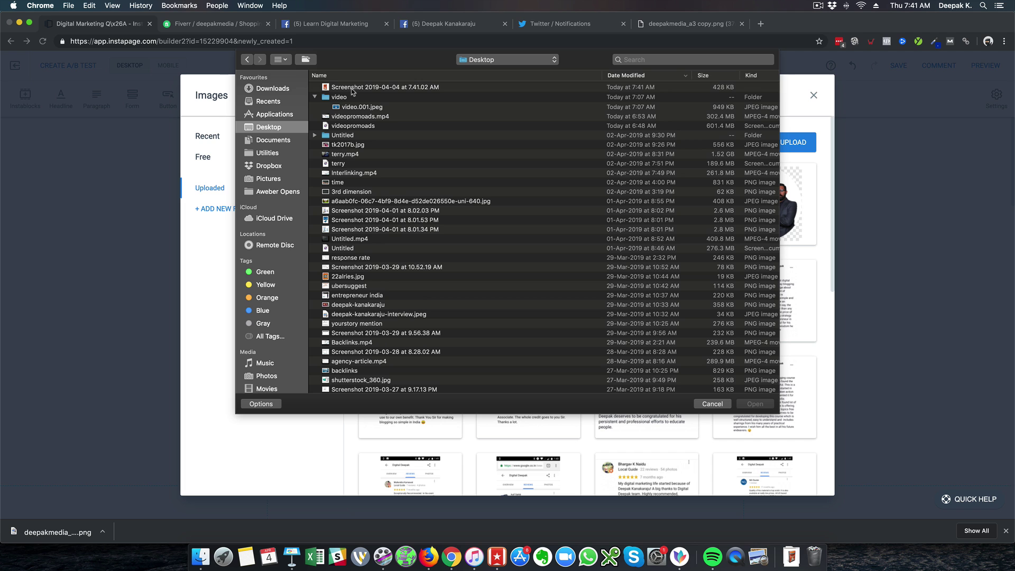
click(353, 90)
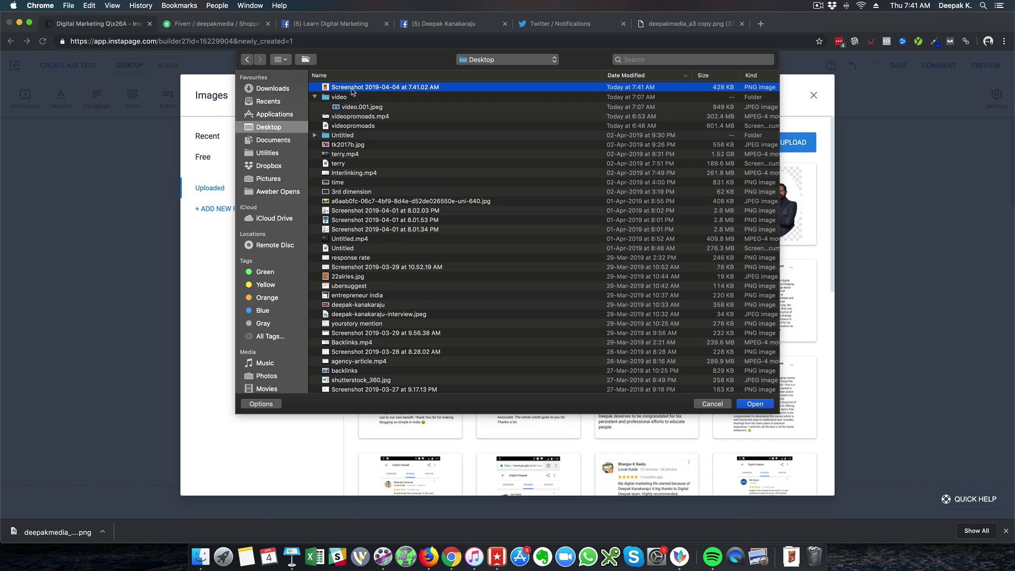
click(754, 405)
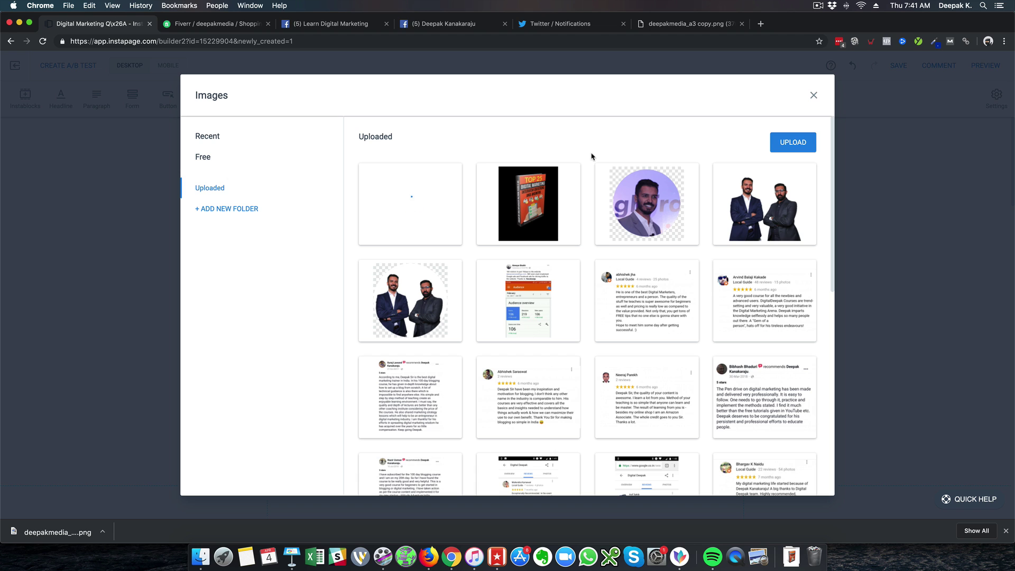
mouse_move(391, 205)
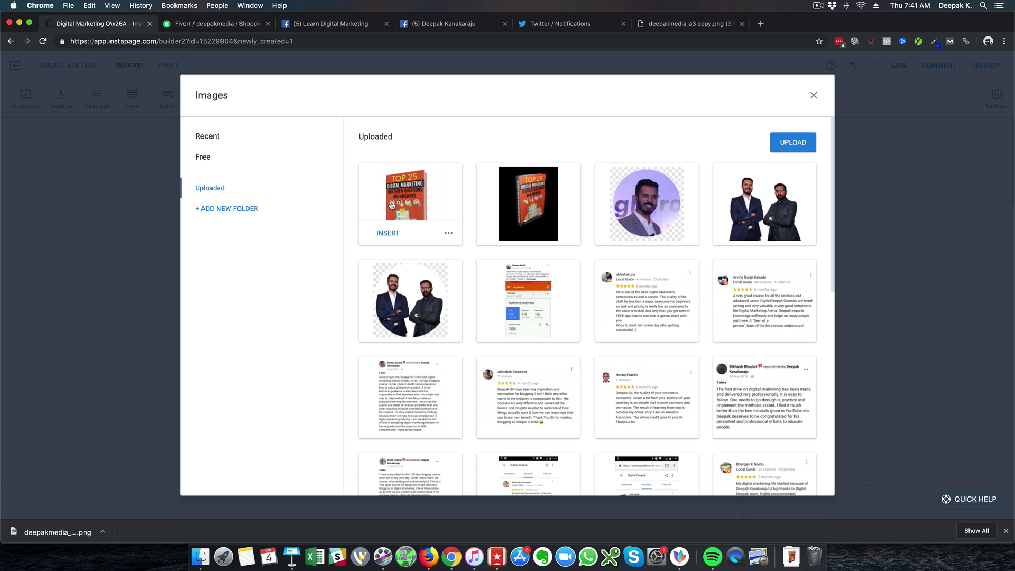
click(391, 233)
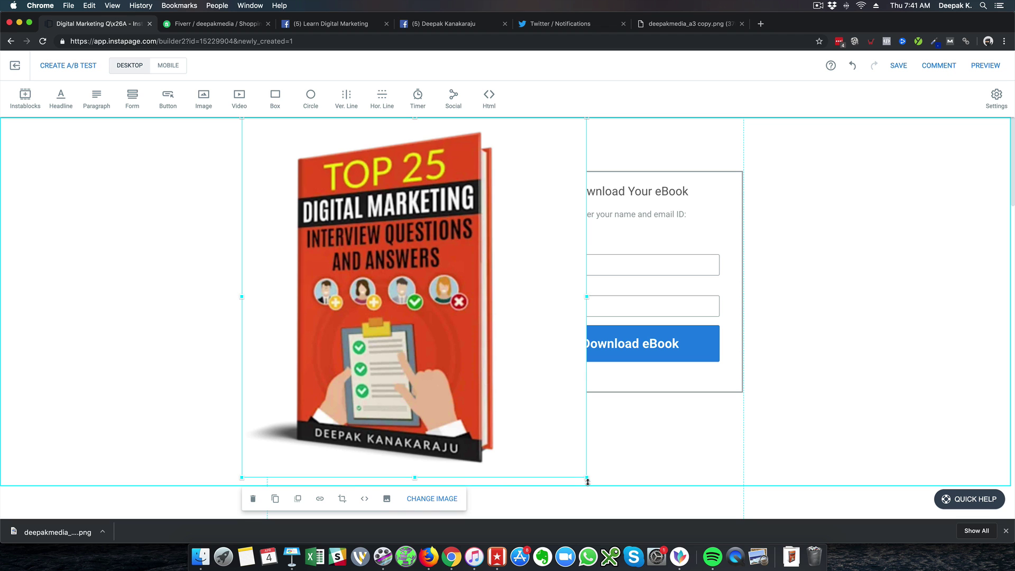
Scale down the eBook cover screenshot and position it above the main headline, to the left of the form
drag(578, 469, 369, 256)
drag(306, 223, 344, 244)
drag(421, 296, 386, 255)
drag(345, 211, 348, 213)
drag(386, 255, 426, 293)
click(440, 247)
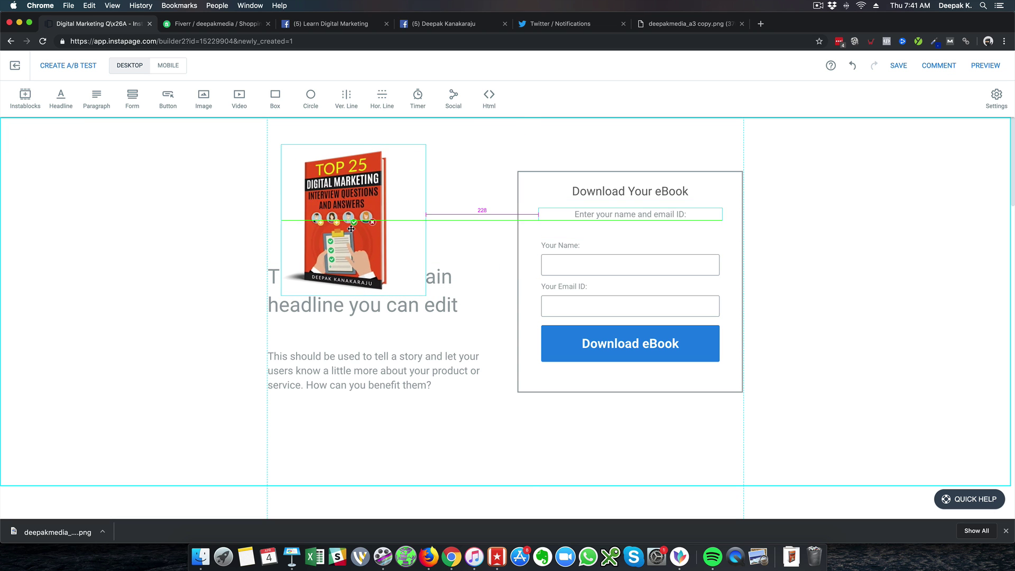
click(370, 227)
Review the mobile version of the landing page and return to the desktop version
click(169, 74)
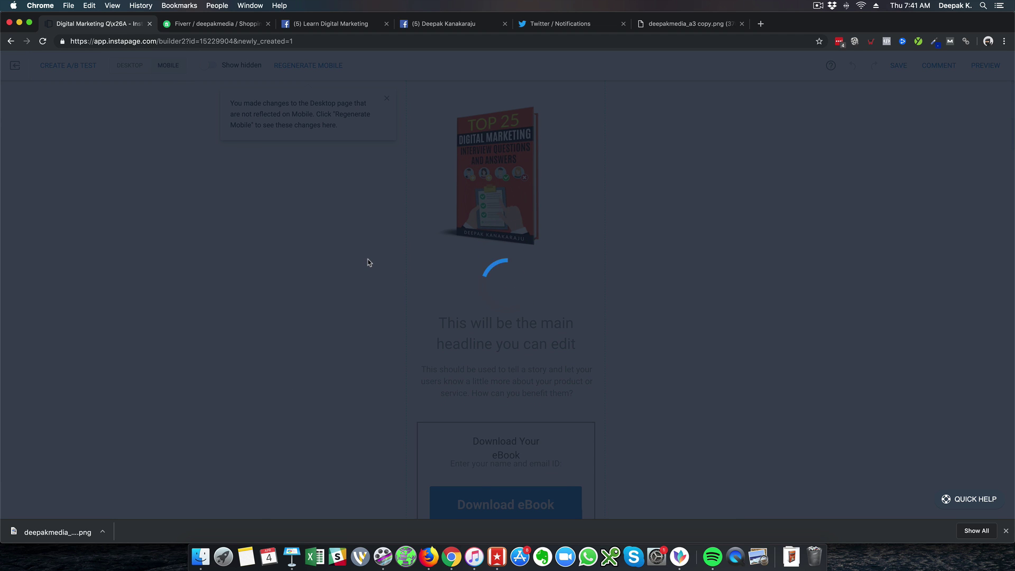
scroll(369, 263, down, 5)
scroll(368, 263, up, 5)
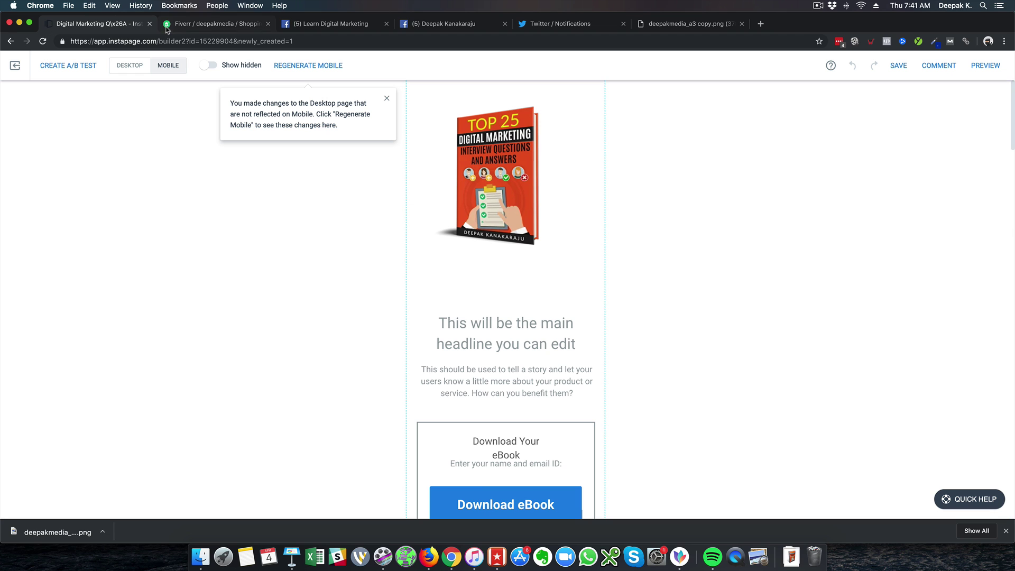
click(132, 68)
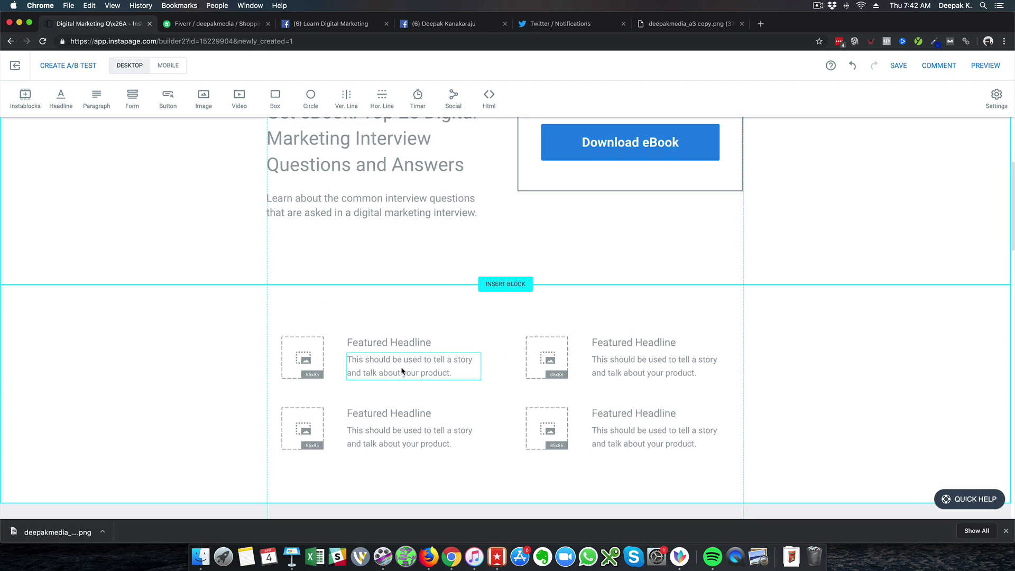
Delete the image placeholder beside the upper-left Featured Headline in the features block
click(318, 352)
key(Delete)
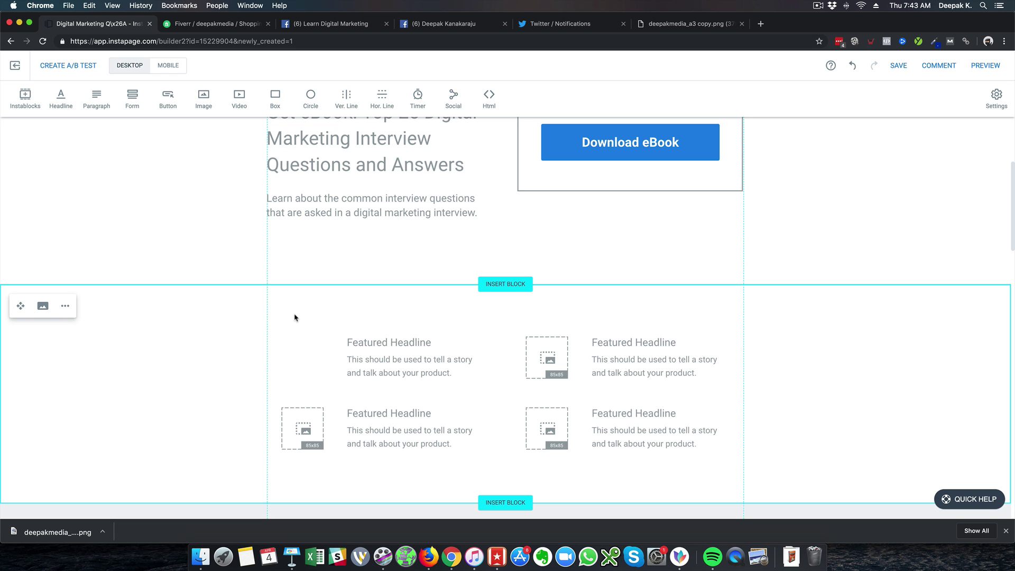
Delete the features block containing the Featured Headline items below the hero section
click(72, 308)
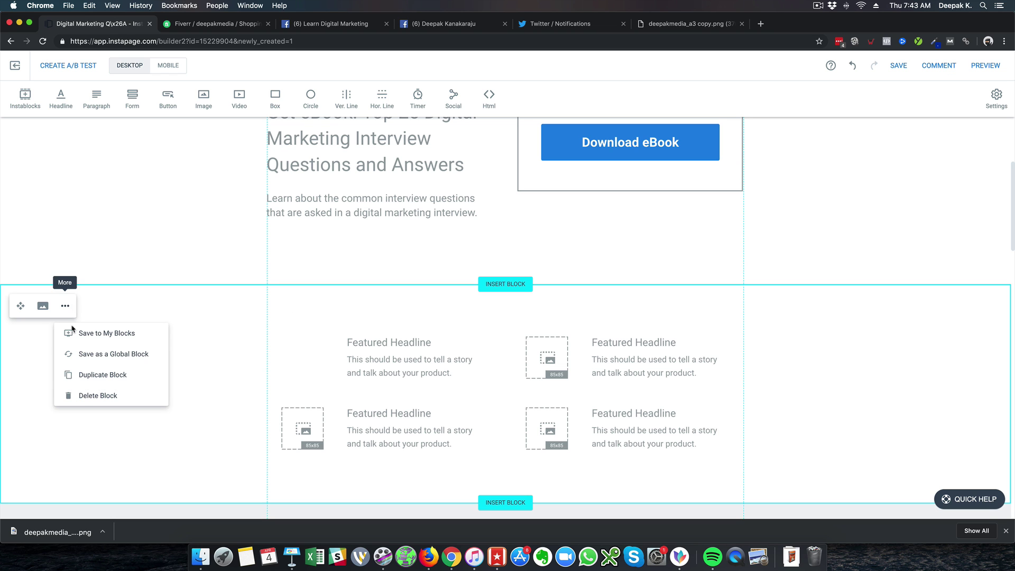
click(83, 396)
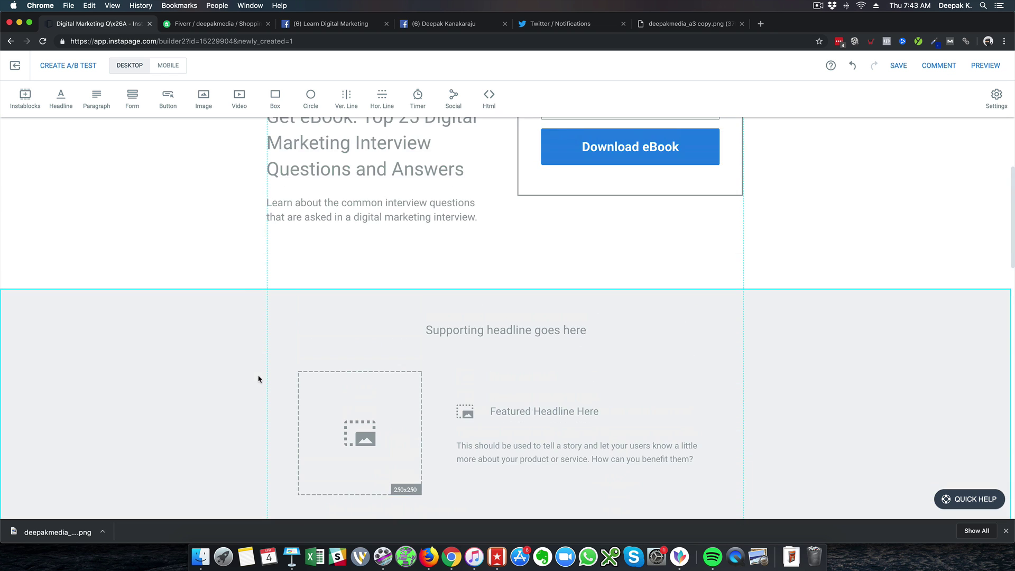
scroll(194, 354, down, 4)
scroll(194, 354, up, 6)
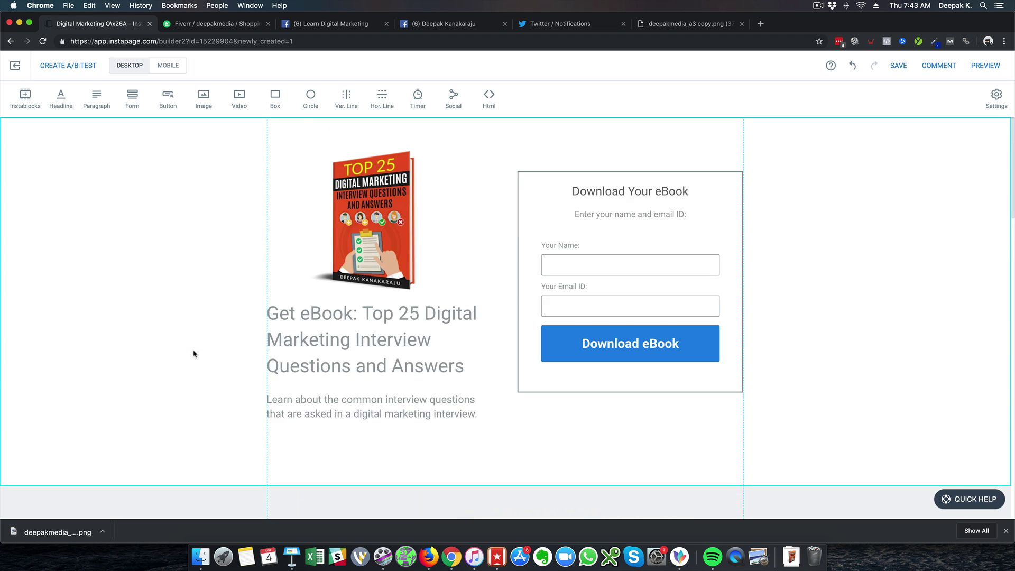
Delete the Process breakdown block further down the landing page
scroll(195, 354, down, 6)
scroll(194, 354, down, 5)
scroll(194, 354, up, 3)
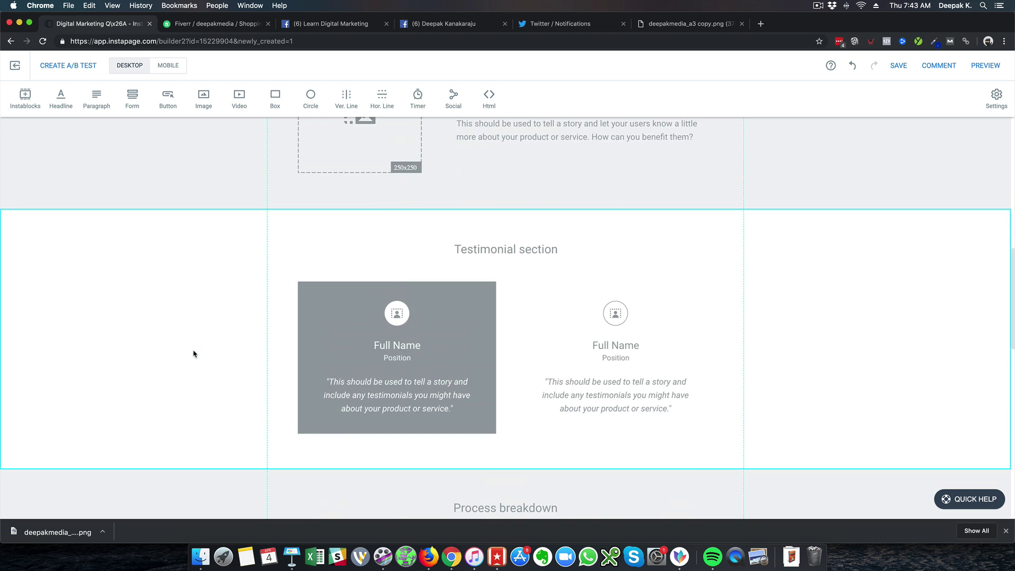
scroll(195, 354, down, 5)
scroll(193, 352, down, 1)
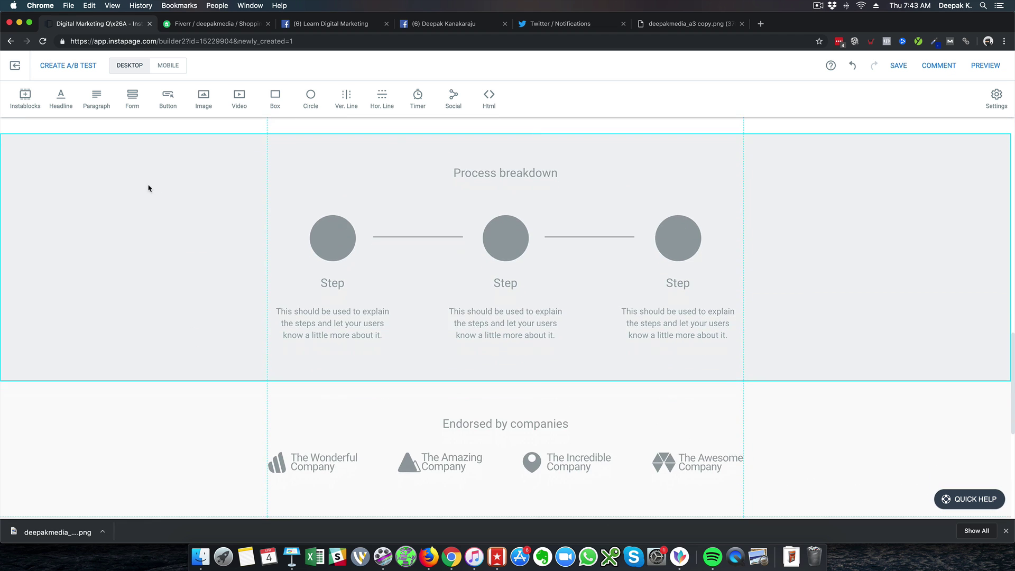
click(60, 140)
click(65, 156)
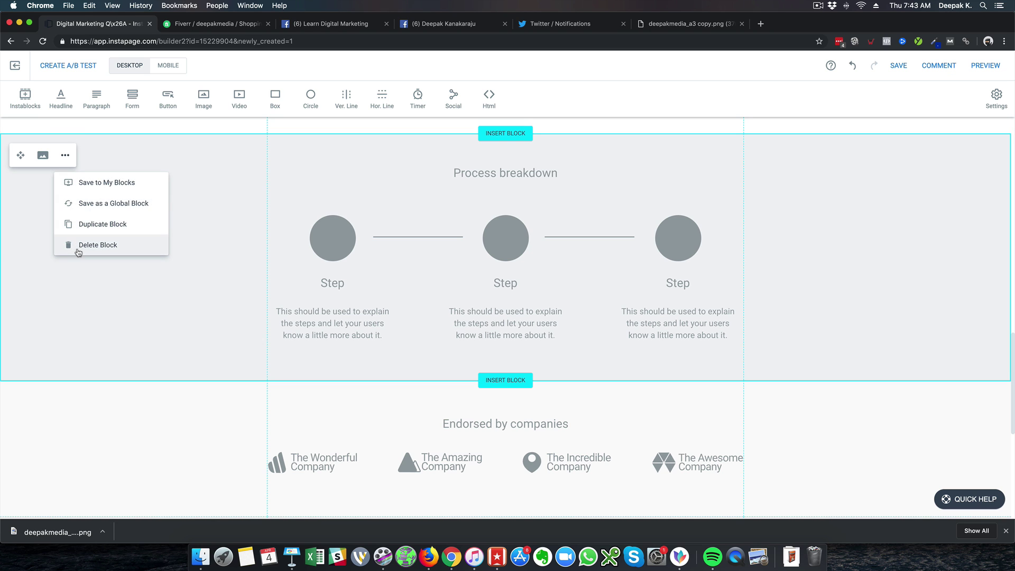
click(78, 248)
Delete the Endorsed by companies block and the closing call-to-action block with the copyright line
click(61, 160)
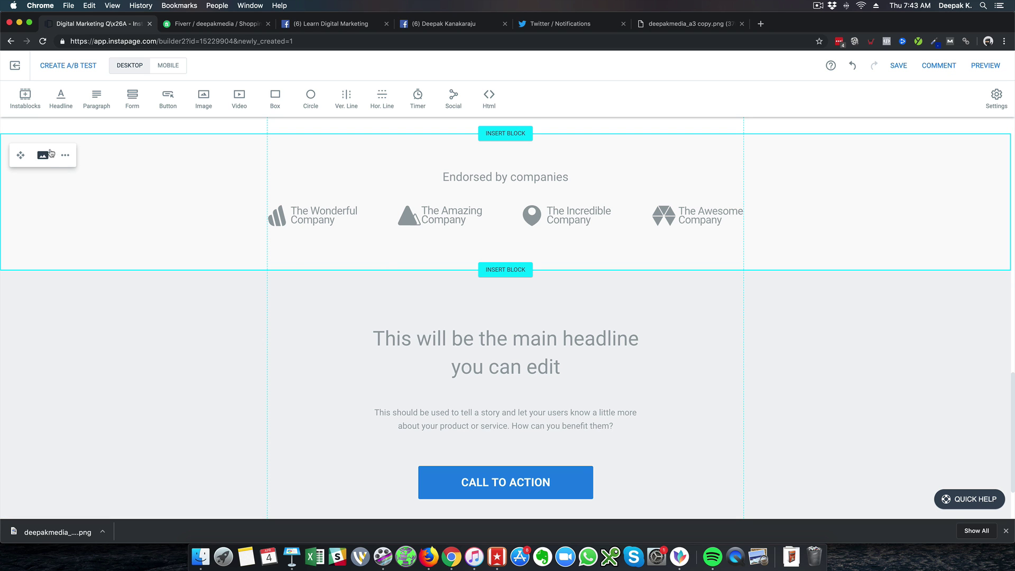
click(65, 155)
click(80, 244)
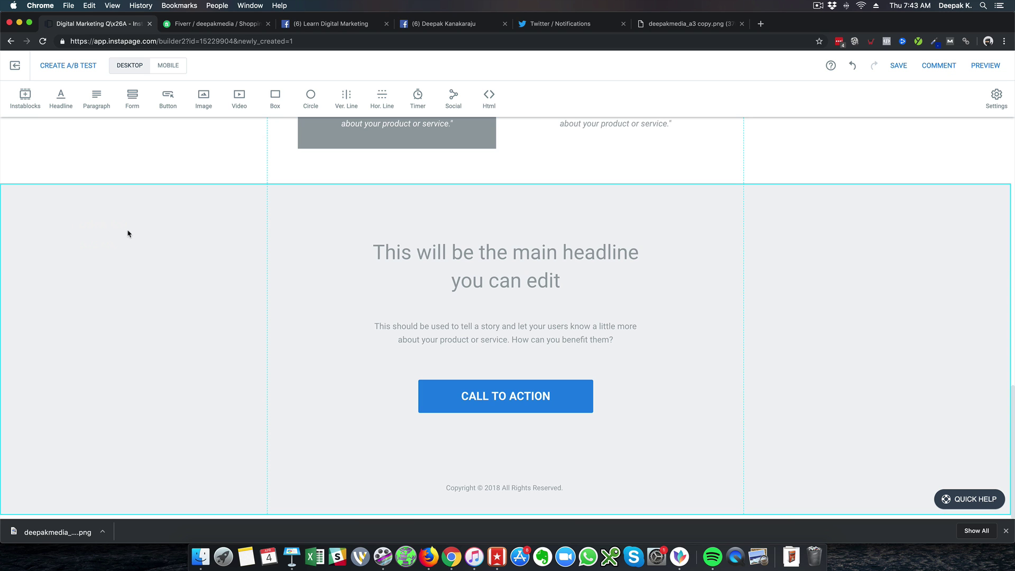
click(66, 205)
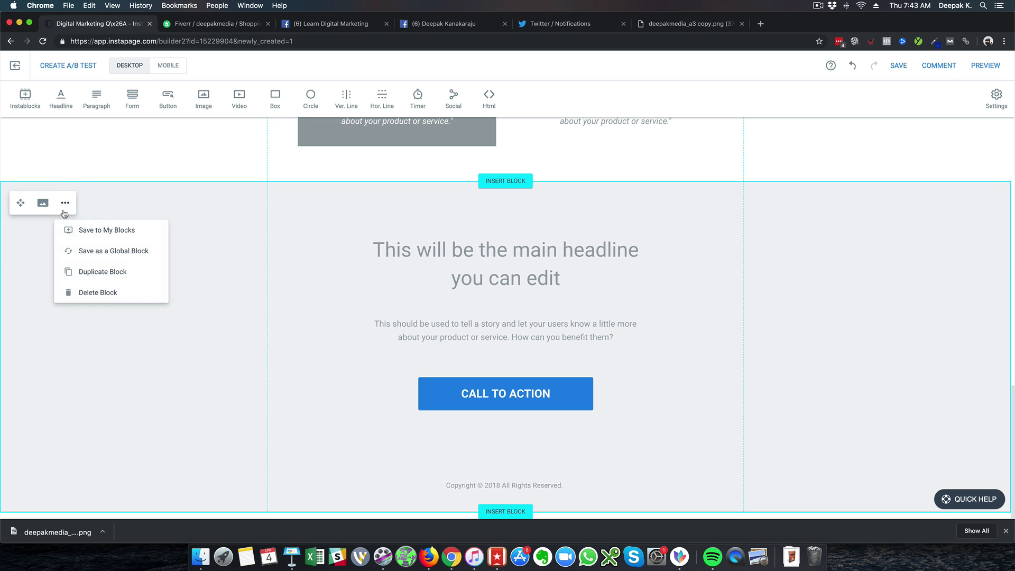
click(106, 291)
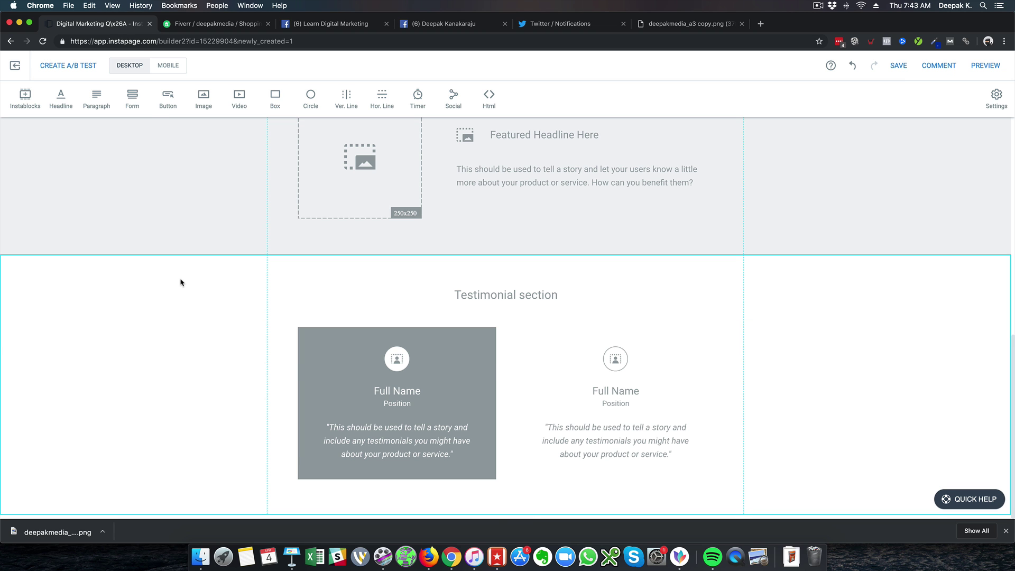
Delete the Supporting headline block and the Testimonial section block, leaving only the hero section
scroll(181, 283, up, 10)
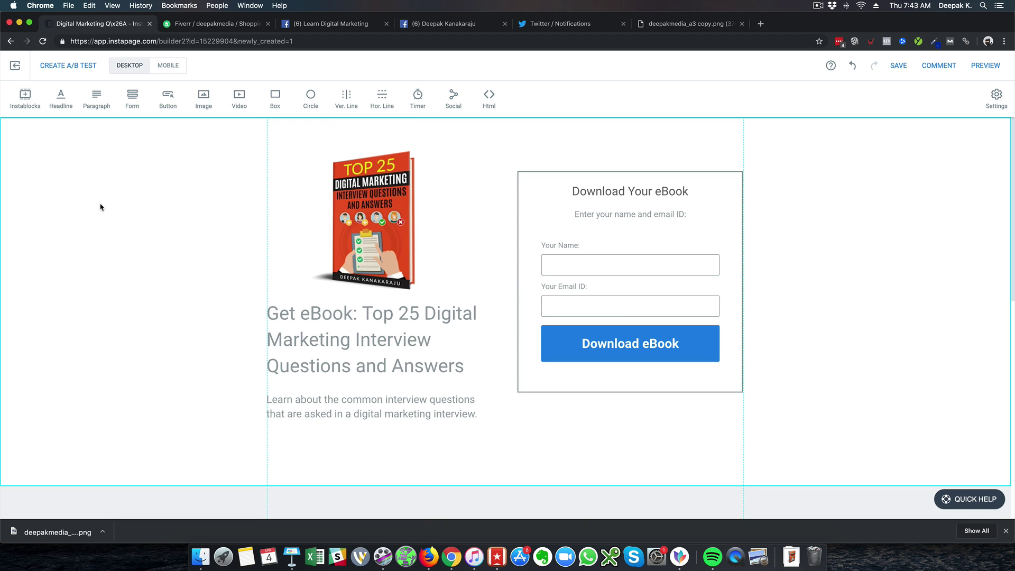
scroll(101, 206, down, 10)
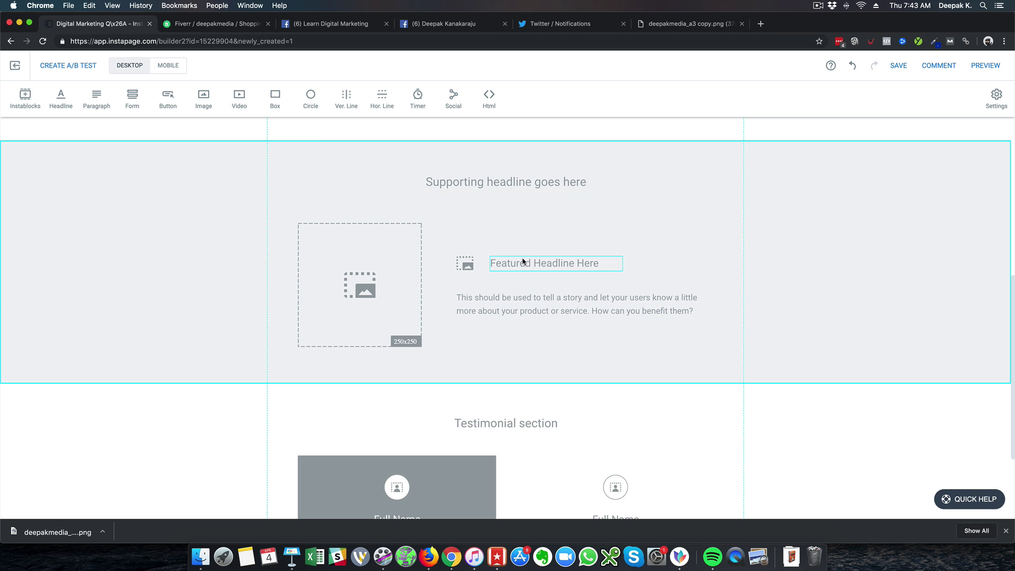
click(26, 189)
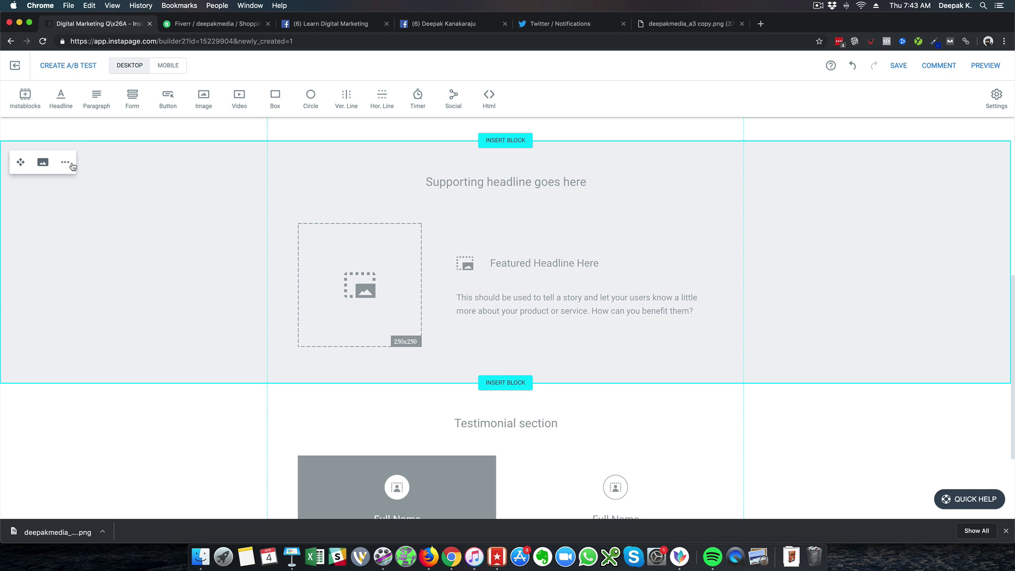
click(66, 161)
click(79, 252)
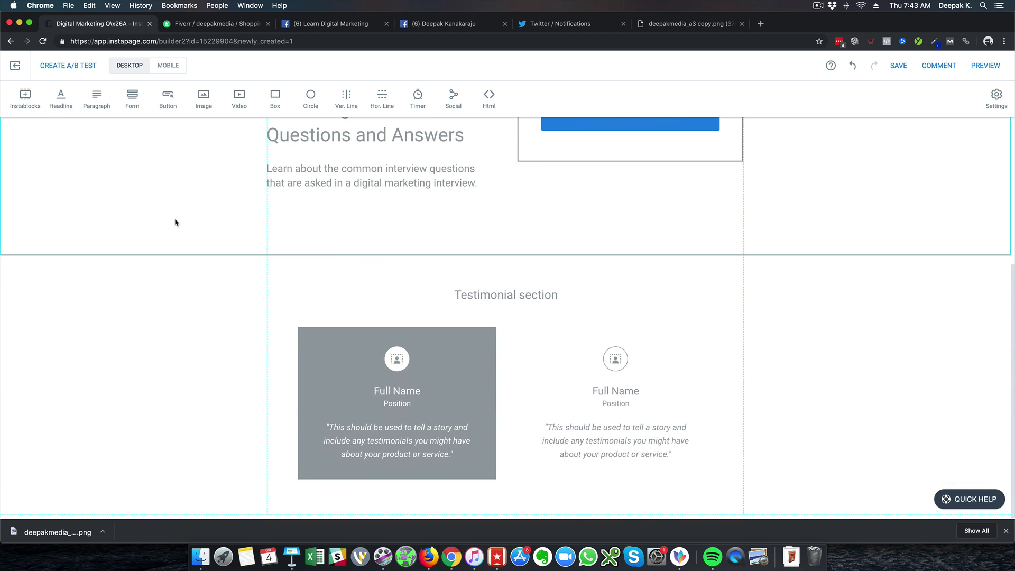
click(142, 348)
click(65, 276)
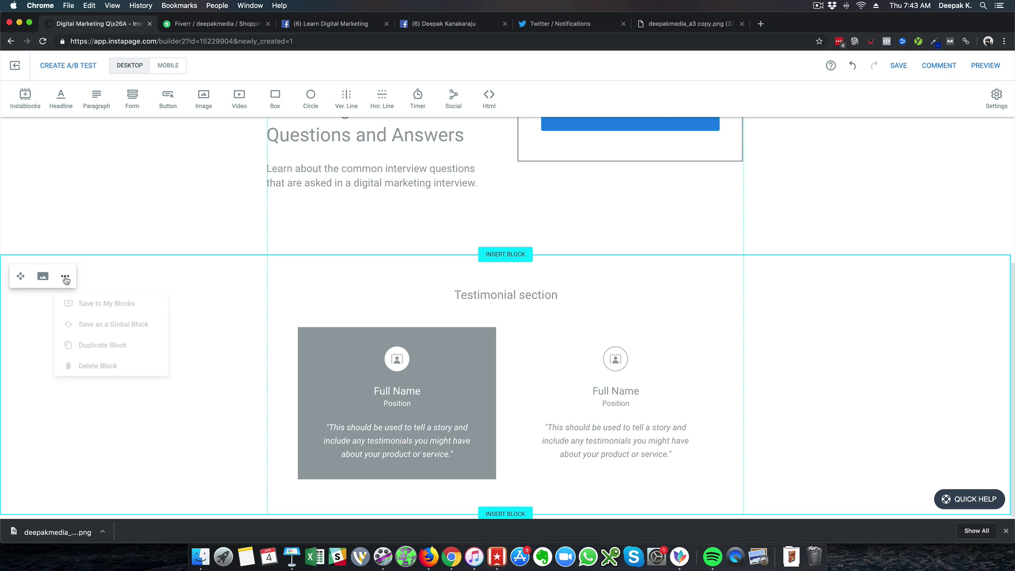
click(84, 365)
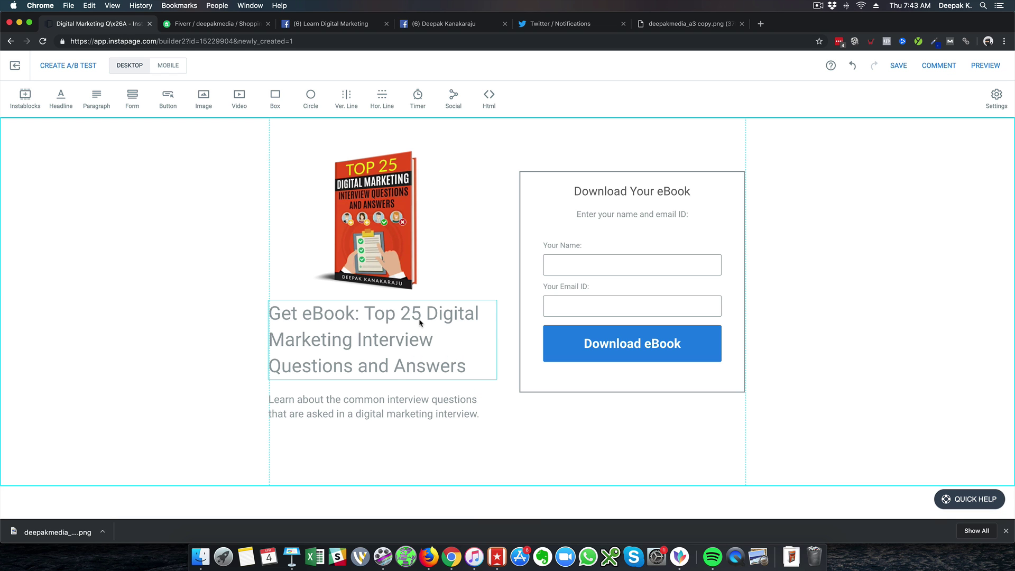
In the mobile version, move the main headline to the top of the page and place the eBook cover beneath it
click(168, 65)
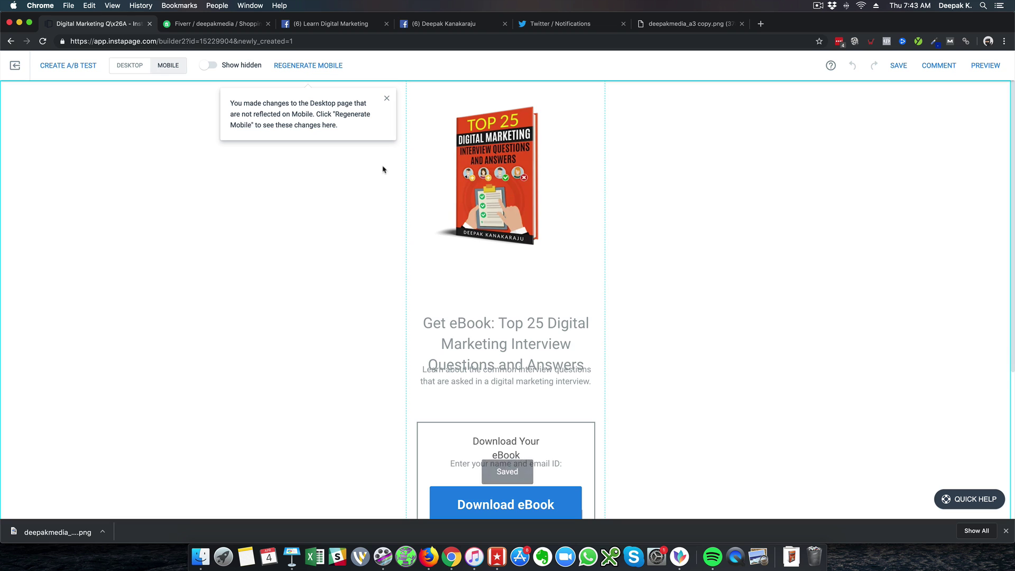
drag(500, 172, 501, 163)
drag(529, 351, 529, 132)
drag(513, 229, 511, 312)
drag(512, 148, 512, 139)
drag(516, 252, 517, 243)
click(661, 319)
Move the mobile description paragraph up under the eBook cover and bring the form's outline box up beneath it
drag(513, 378, 513, 343)
drag(517, 436, 524, 376)
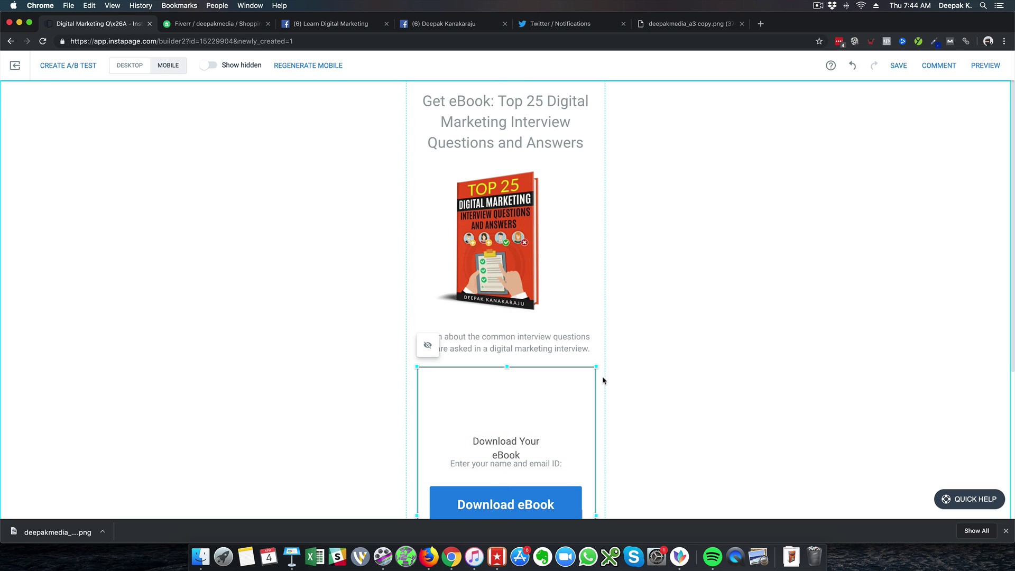
scroll(657, 381, down, 5)
key(super+z)
key(super+z)
drag(468, 250, 452, 194)
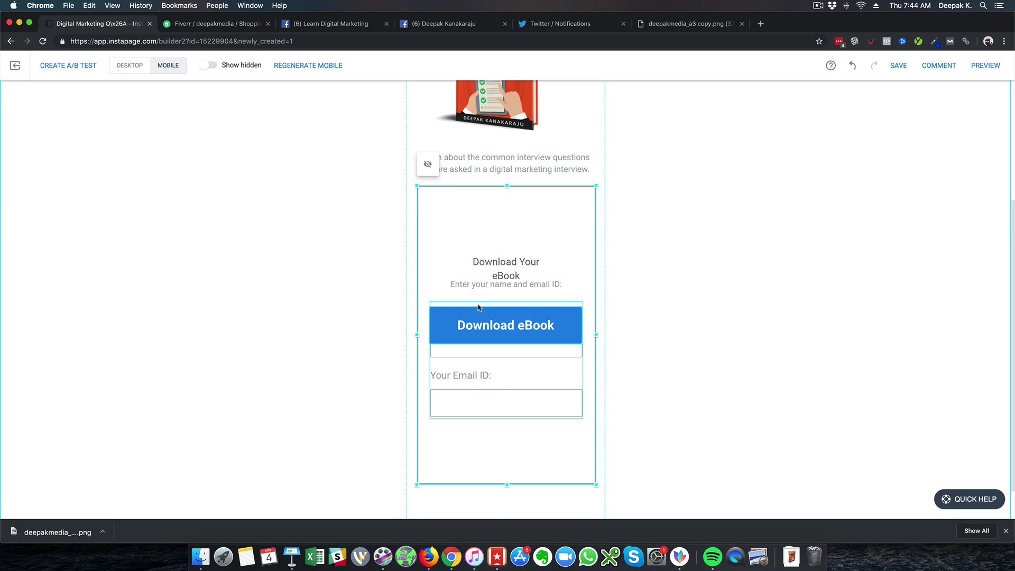
Arrange the mobile form's contents in its box: one-line title, subtitle, name and email fields, and the Download eBook button below them
drag(483, 265, 483, 228)
drag(562, 227, 512, 204)
drag(513, 283, 512, 226)
drag(513, 328, 506, 472)
drag(503, 363, 504, 304)
drag(507, 427, 503, 401)
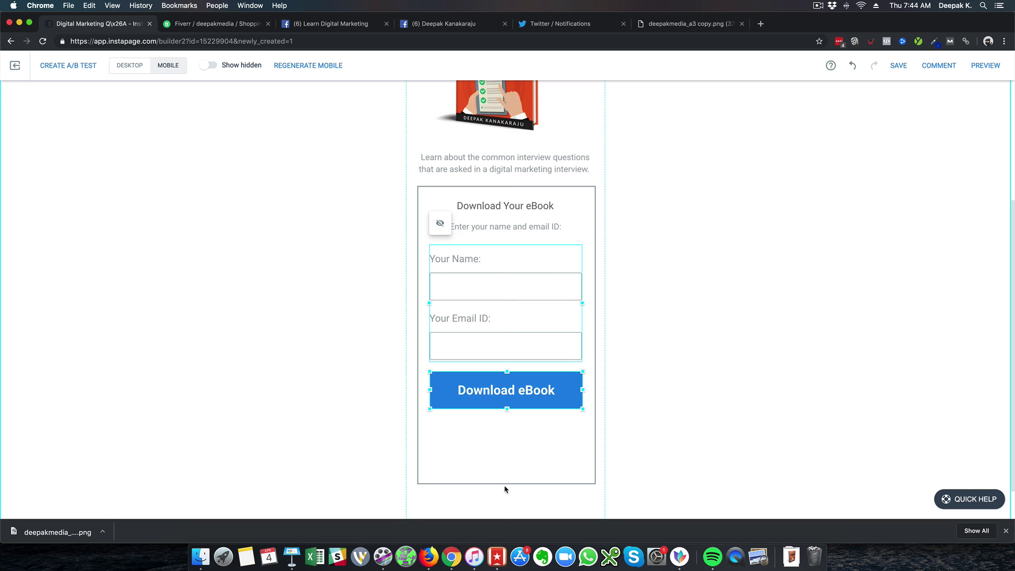
Shorten the mobile form's outline box so it ends a little below the Download eBook button
click(504, 484)
drag(501, 434, 501, 438)
click(324, 412)
scroll(324, 412, down, 2)
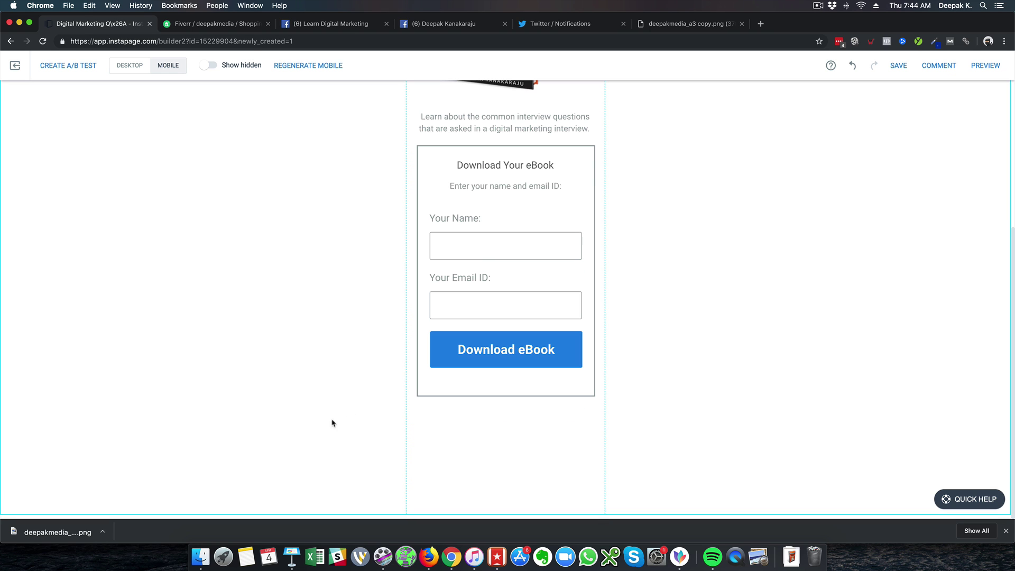
Reduce the empty space at the bottom of the mobile block and nudge the eBook cover slightly upward
drag(92, 512, 107, 438)
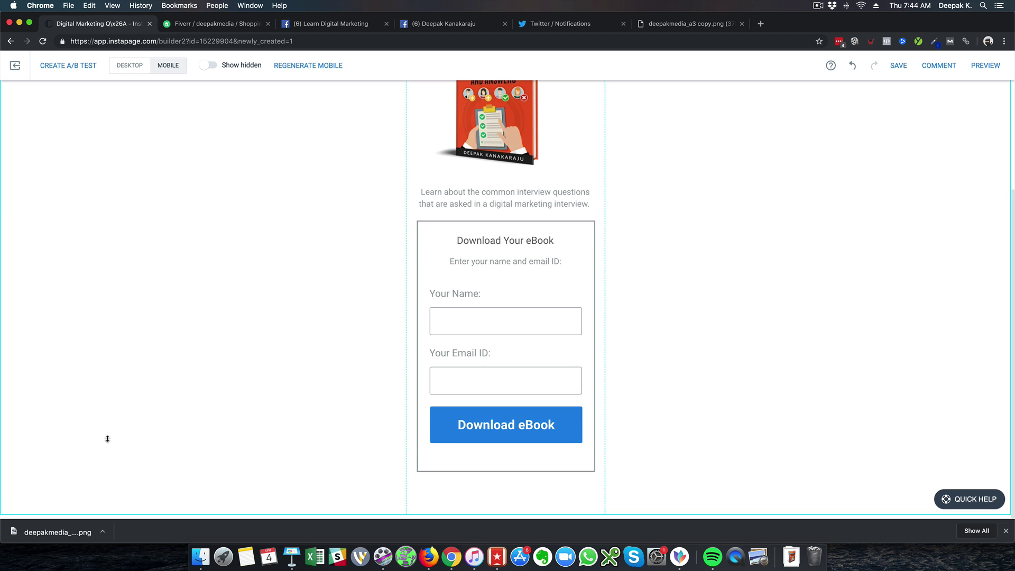
scroll(228, 400, up, 5)
drag(557, 221, 489, 216)
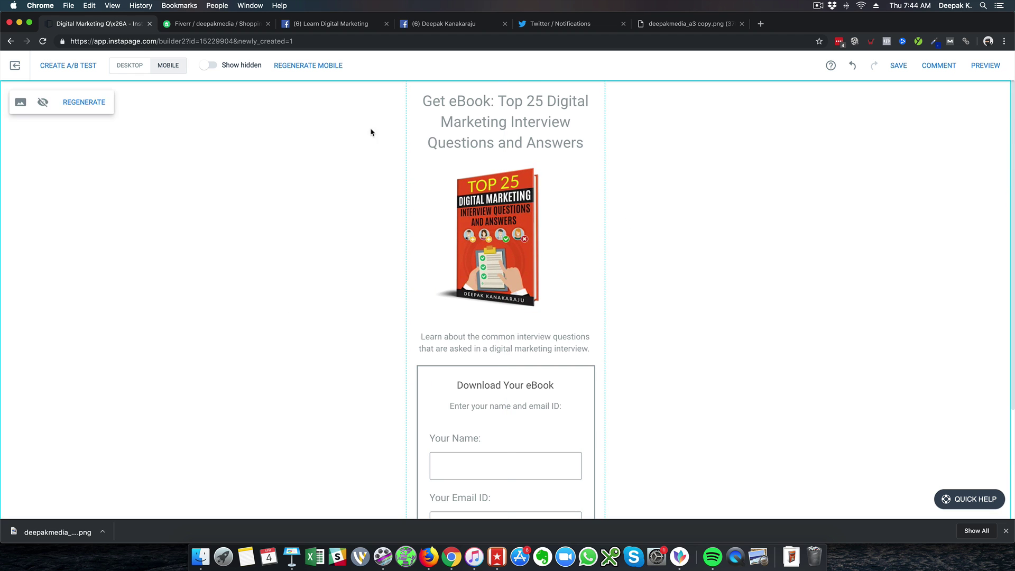
In the desktop version, shift the main headline and description paragraph slightly down to add spacing, and save the page
click(130, 65)
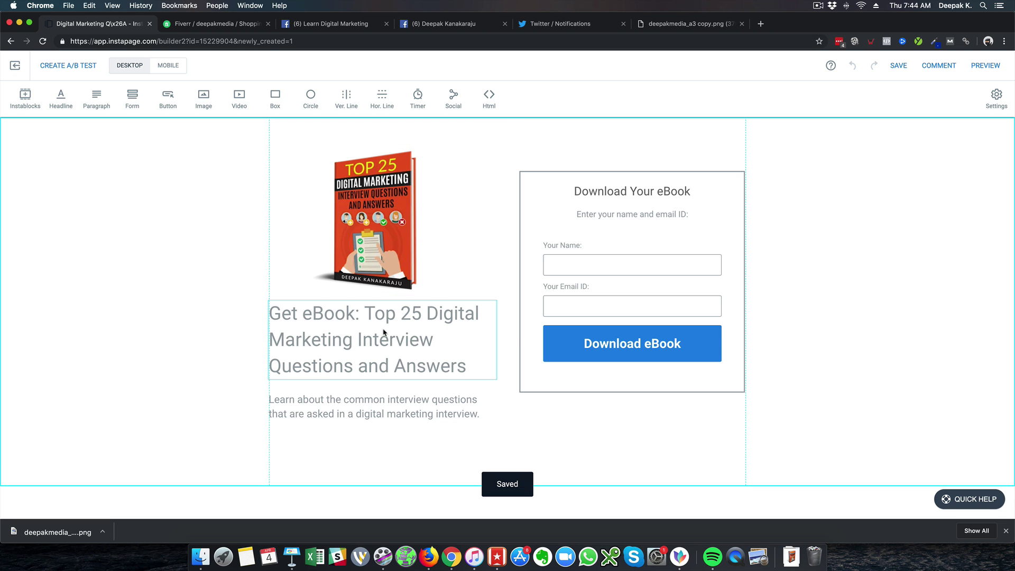
drag(385, 332, 385, 341)
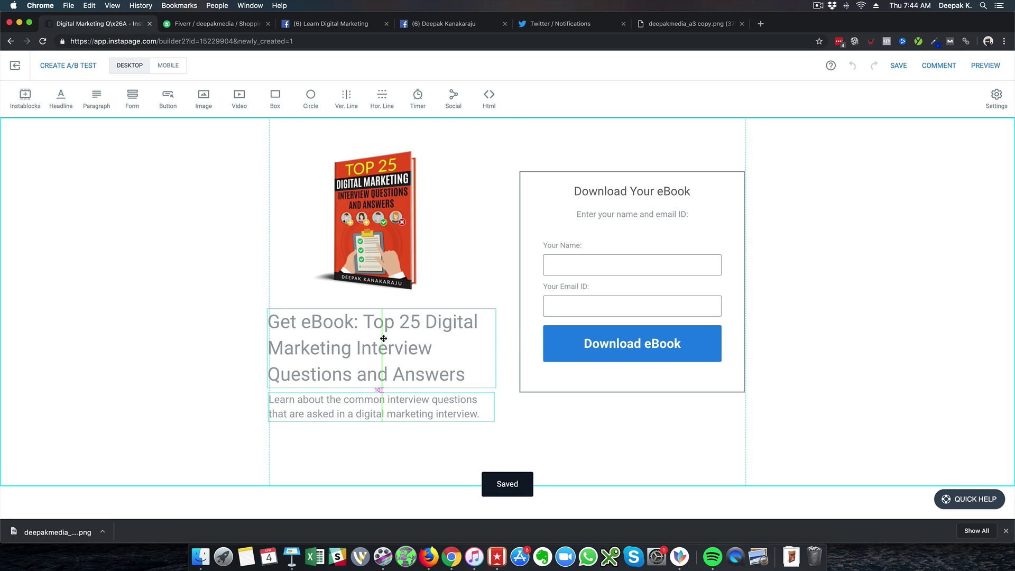
drag(390, 401, 390, 415)
click(807, 333)
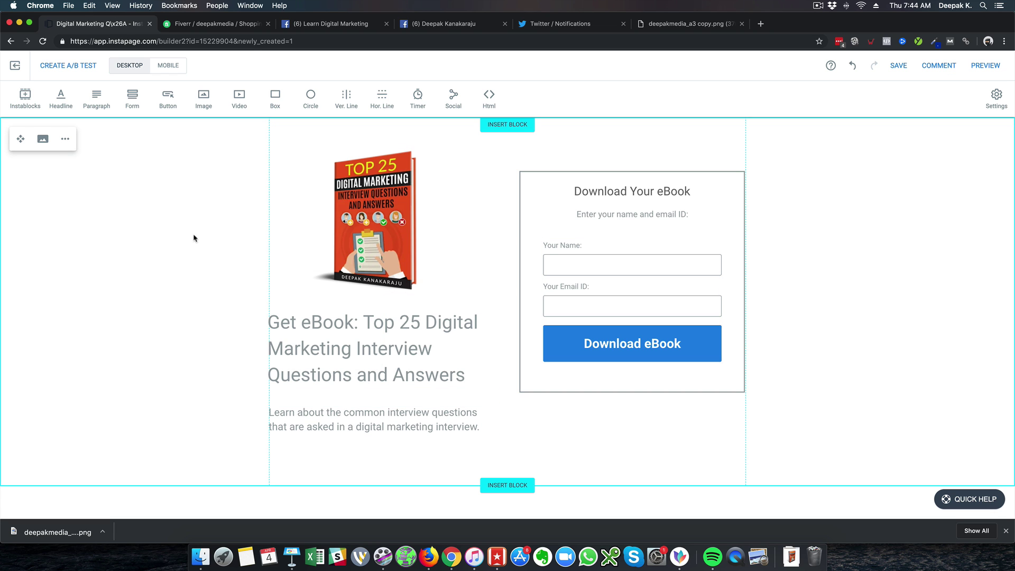
click(899, 65)
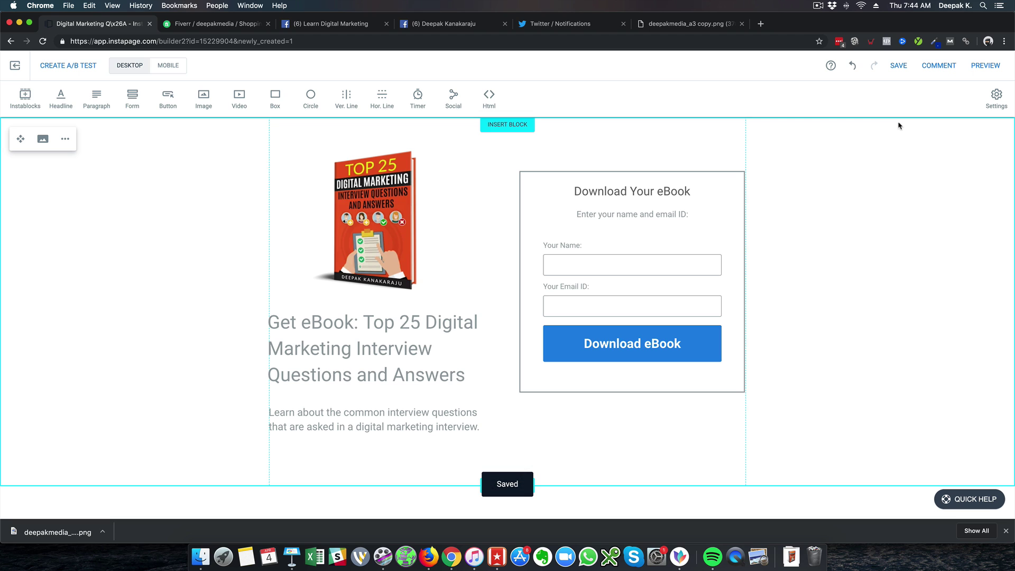
Exit the page editor and start publishing the Digital Marketing Q&A page, proceeding to its URL setup
click(16, 68)
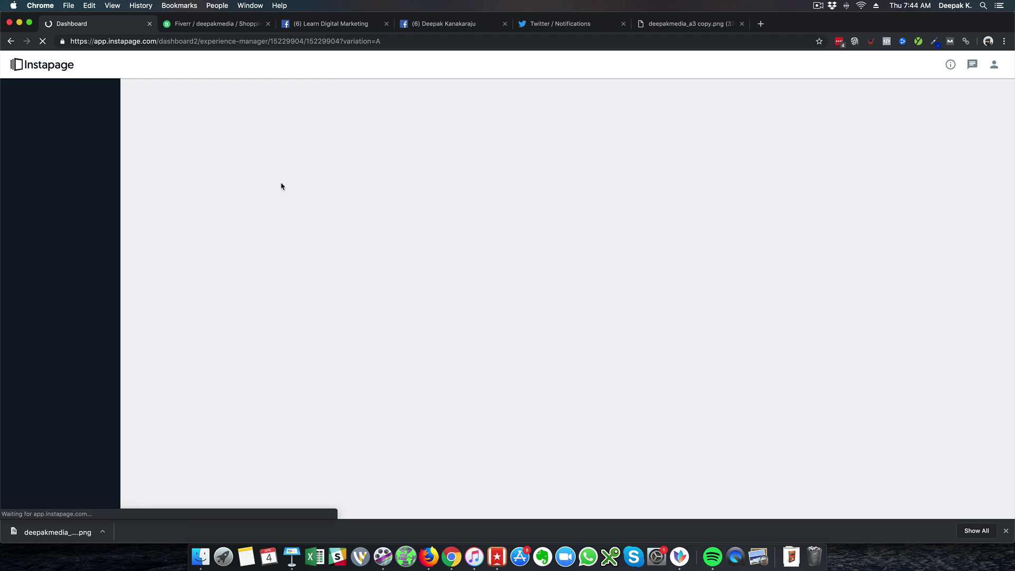
click(268, 23)
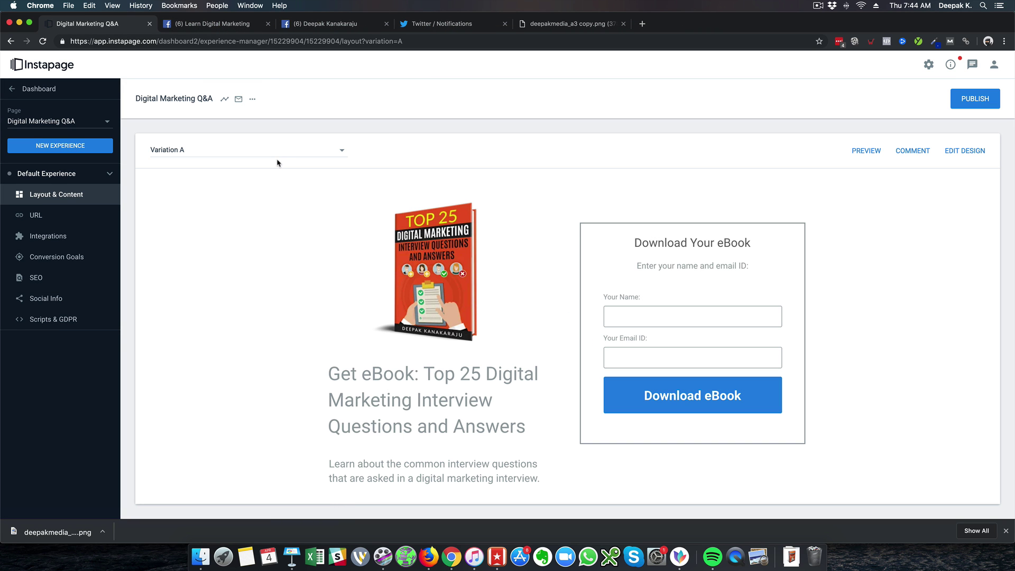
click(975, 99)
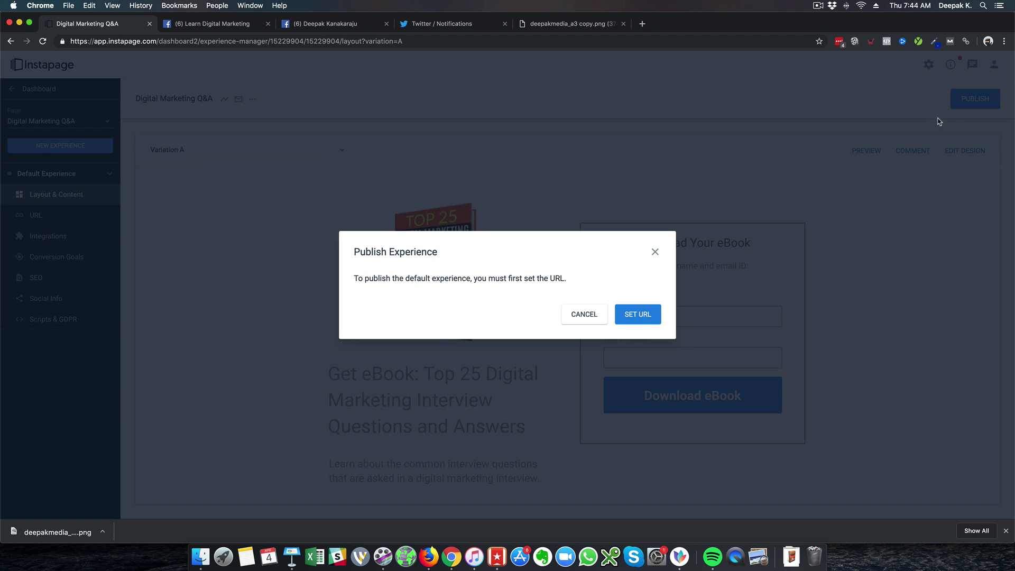
click(635, 324)
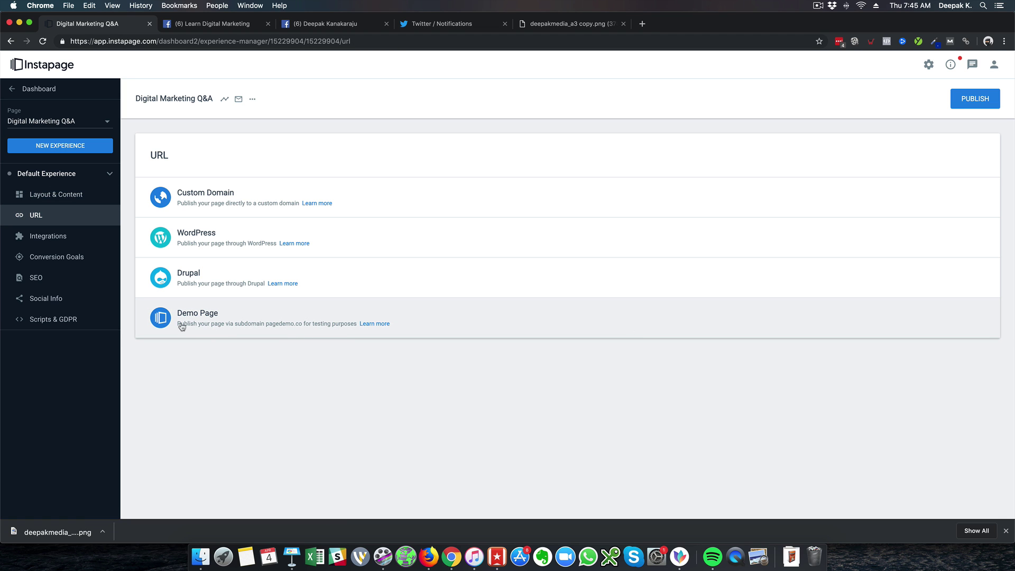
click(196, 206)
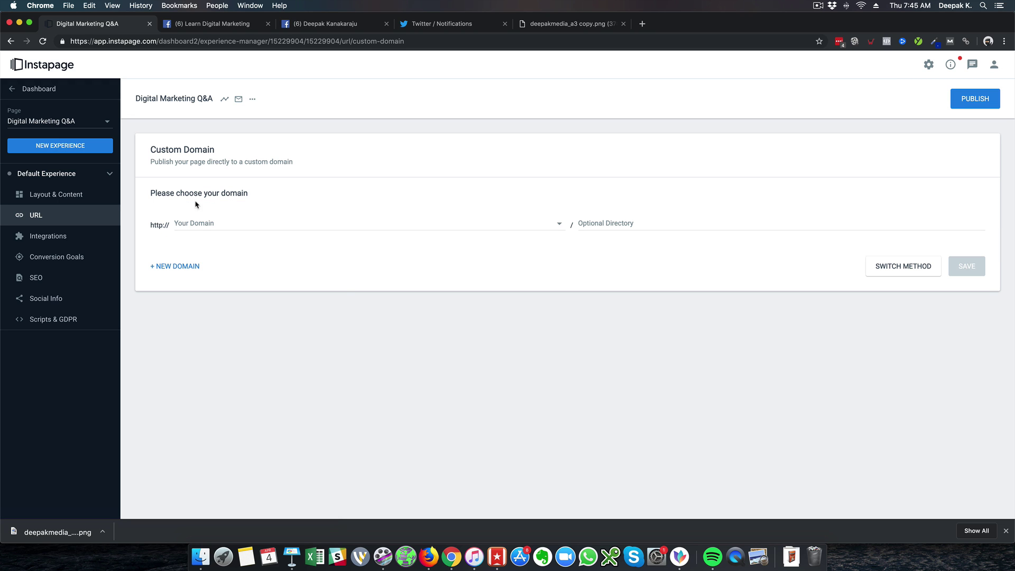
click(200, 228)
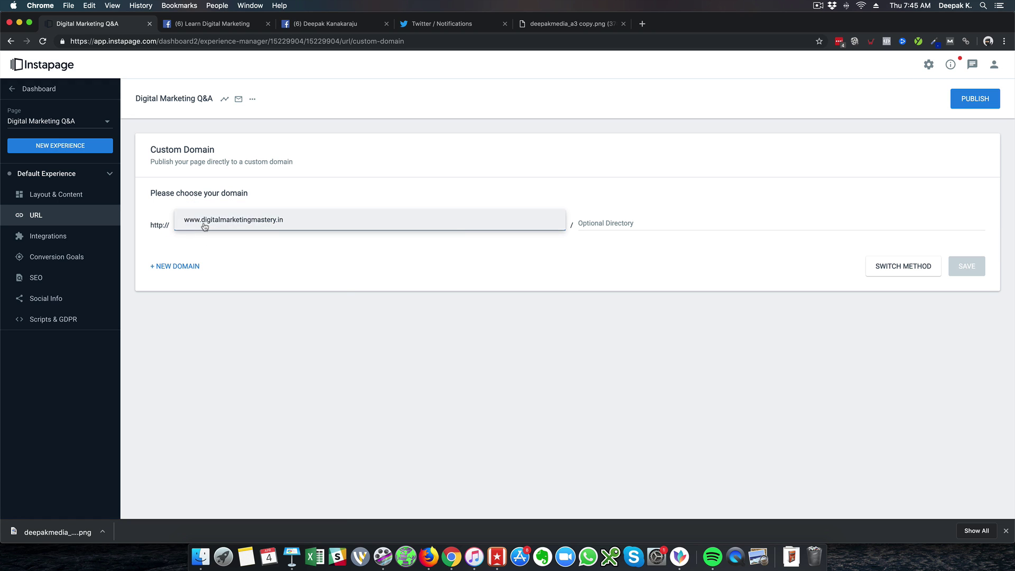
click(205, 227)
click(616, 225)
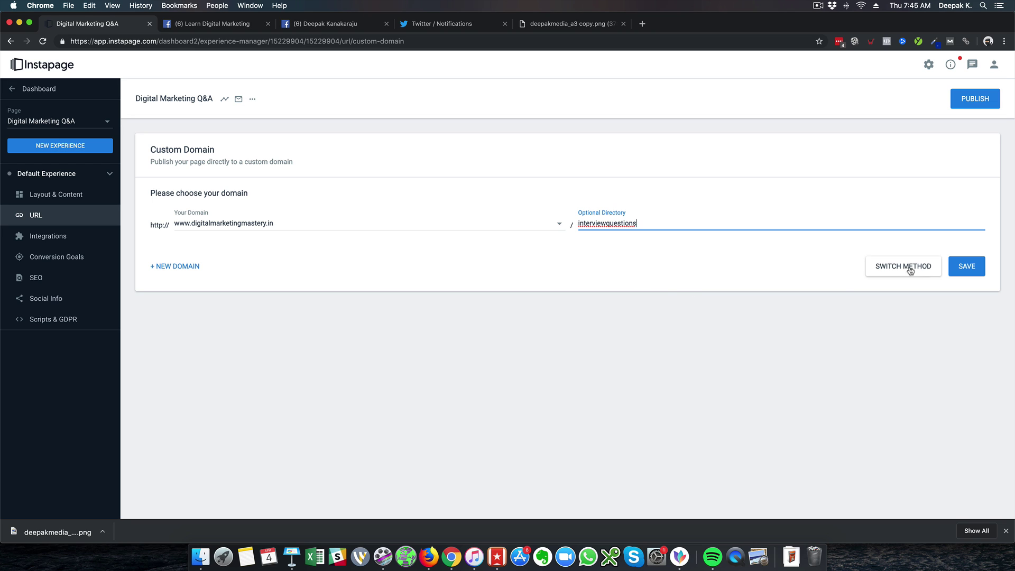
click(960, 268)
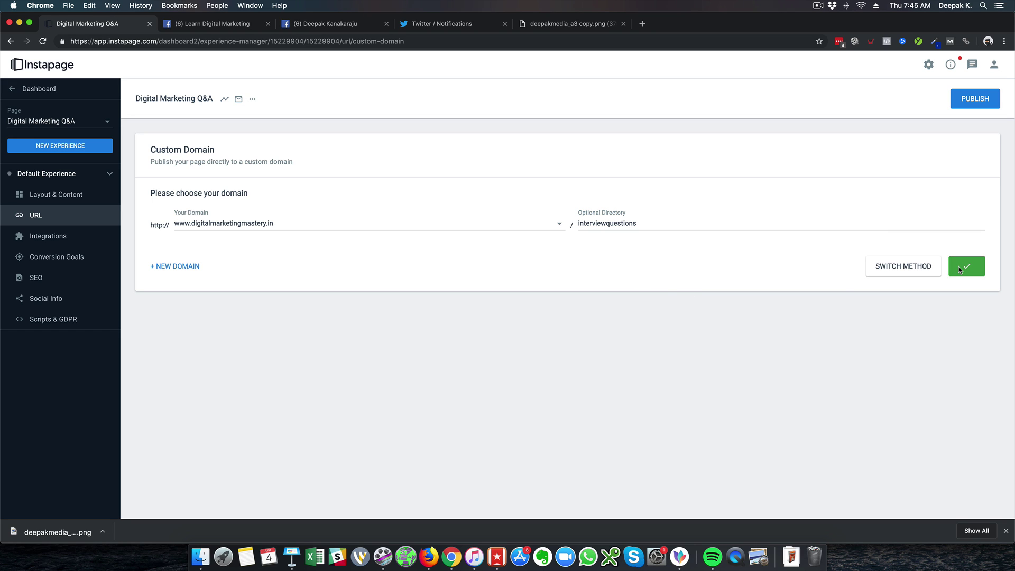
Publish the Digital Marketing Q&A page to the custom domain and open its live URL from the dashboard
click(976, 99)
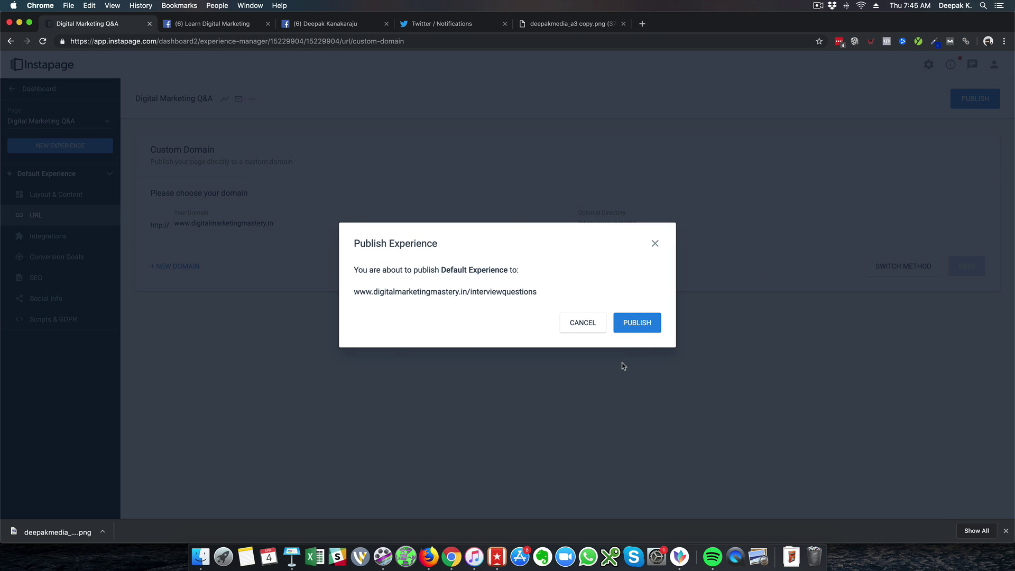
click(630, 332)
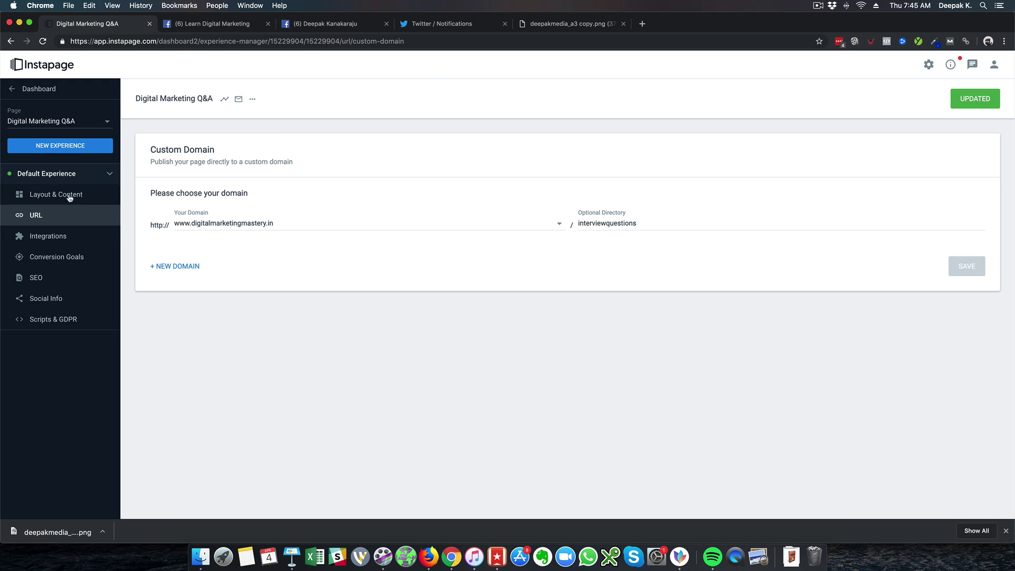
click(13, 90)
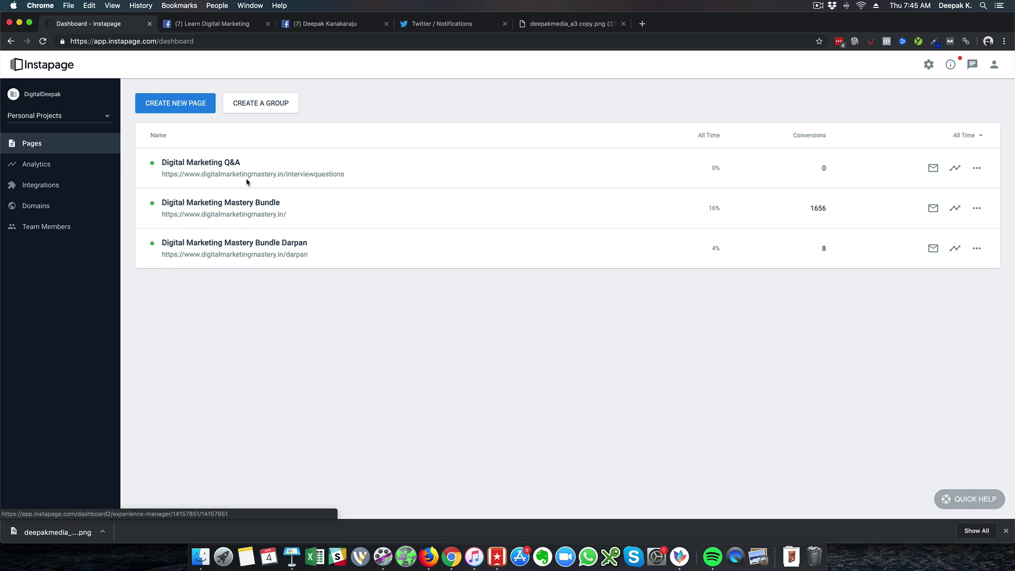
click(248, 174)
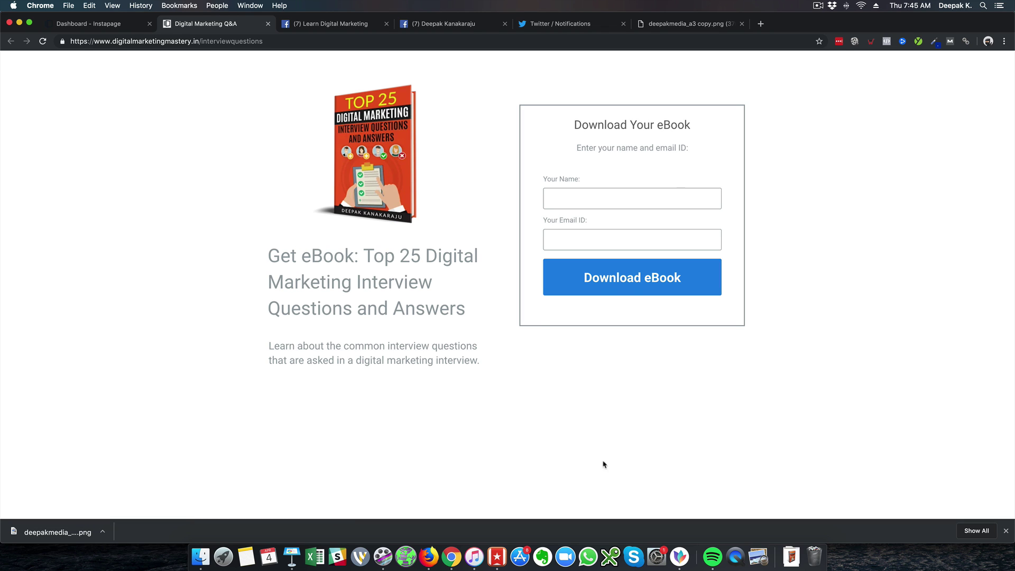
View the eBook cover image from the live page in its own browser tab, and return to the live page
right_click(362, 127)
click(370, 129)
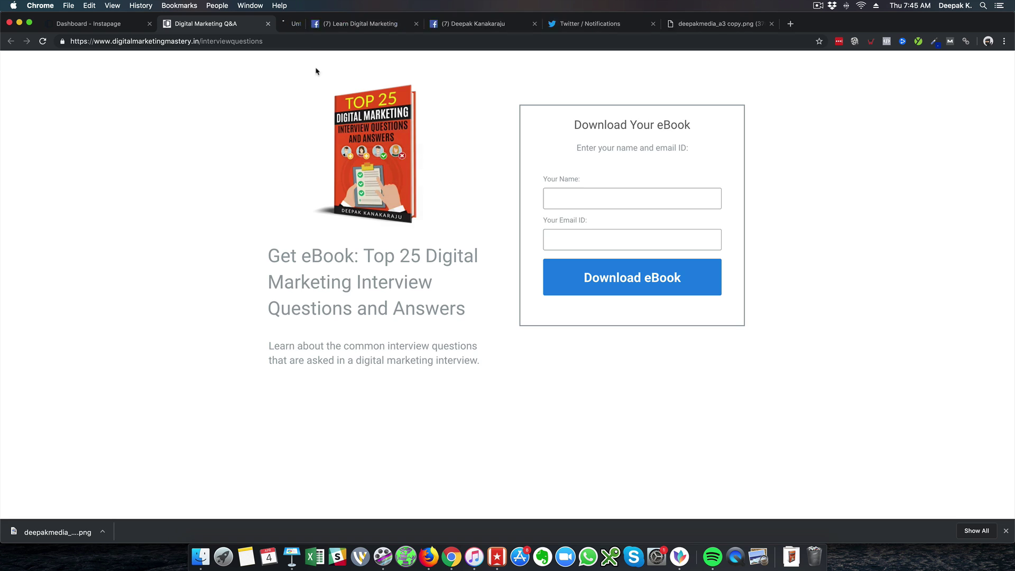
click(316, 28)
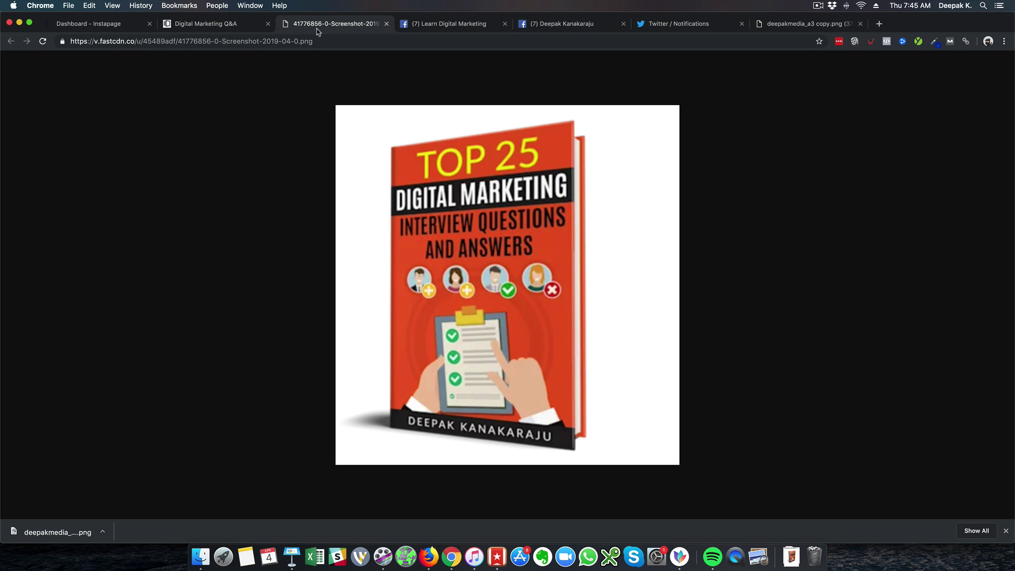
click(243, 26)
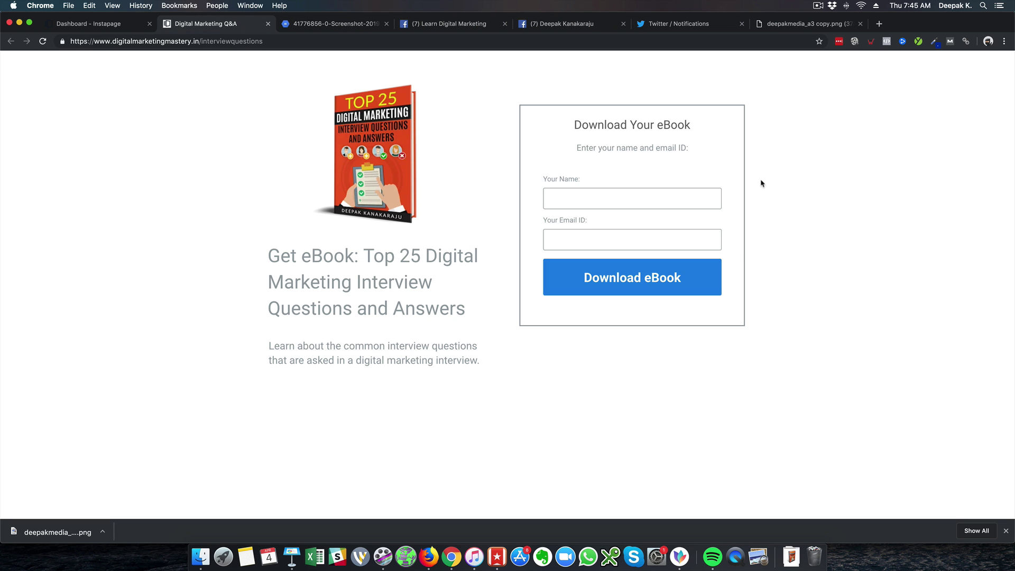
Check the live page's mobile layout from headline to form using the browser's device emulation, and close the developer tools
right_click(173, 166)
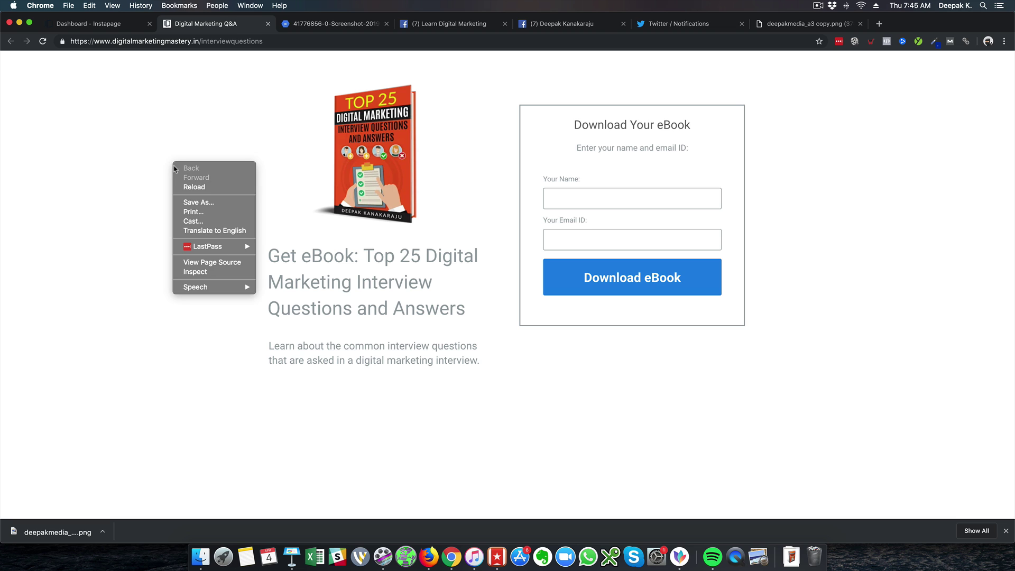
click(229, 272)
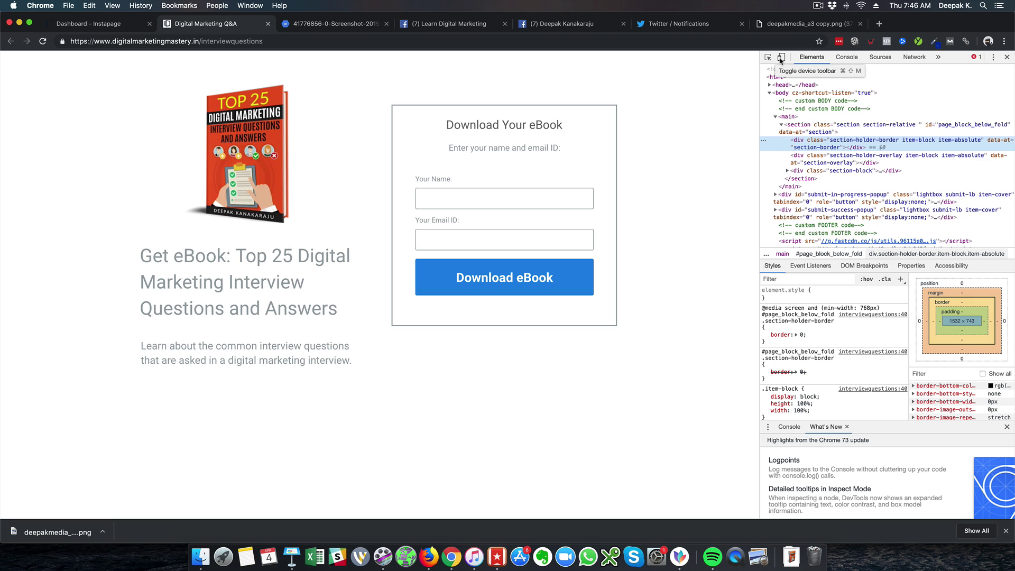
click(781, 58)
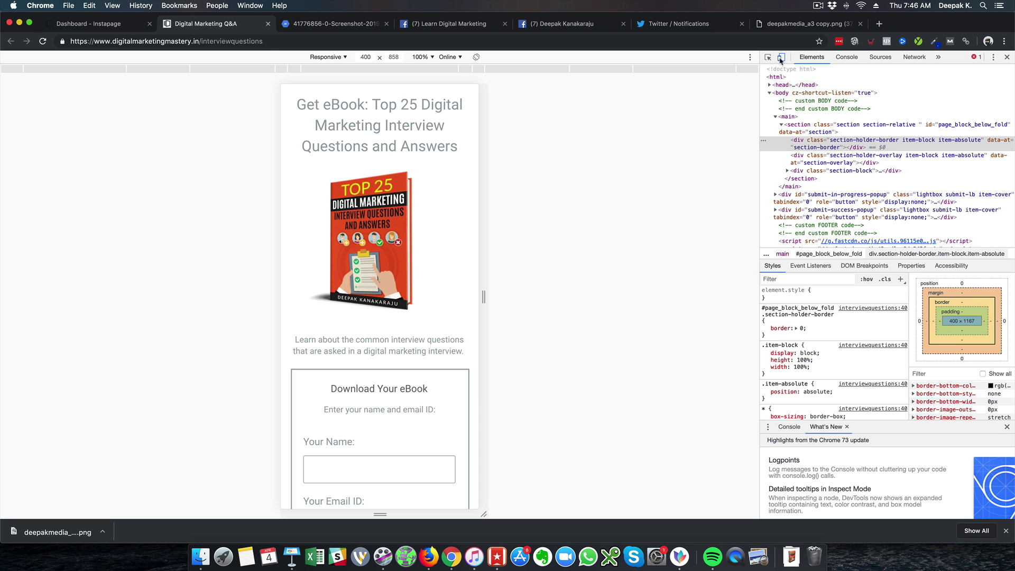
scroll(372, 310, down, 3)
scroll(372, 310, up, 3)
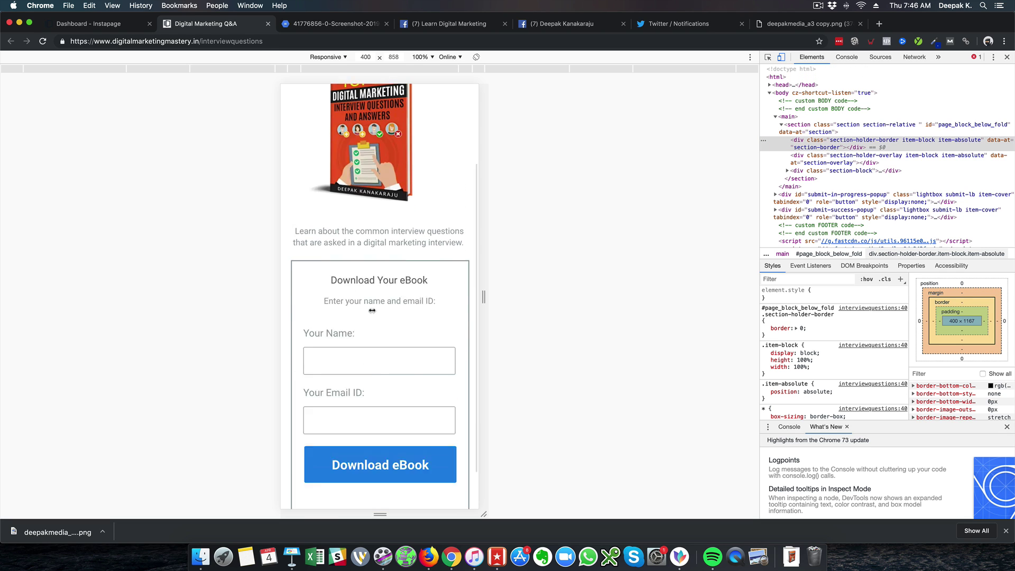
scroll(372, 310, down, 3)
scroll(373, 310, up, 3)
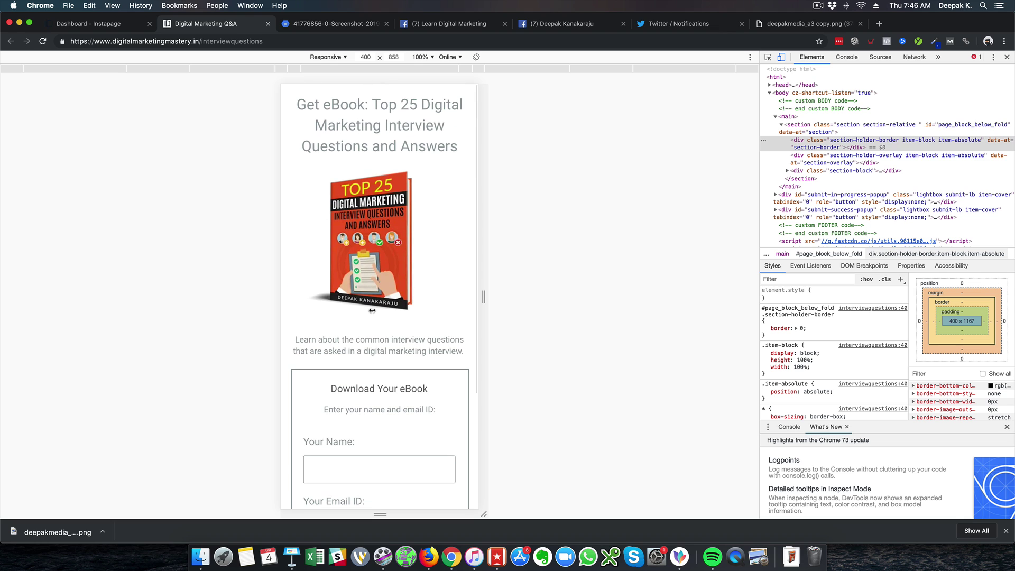
scroll(373, 310, down, 1)
click(772, 60)
click(782, 58)
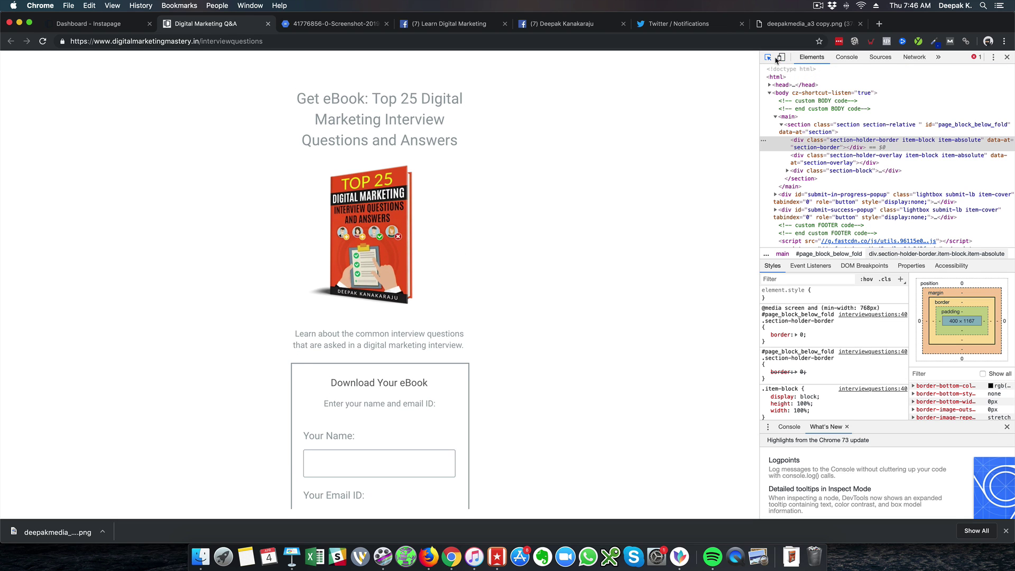
click(1007, 57)
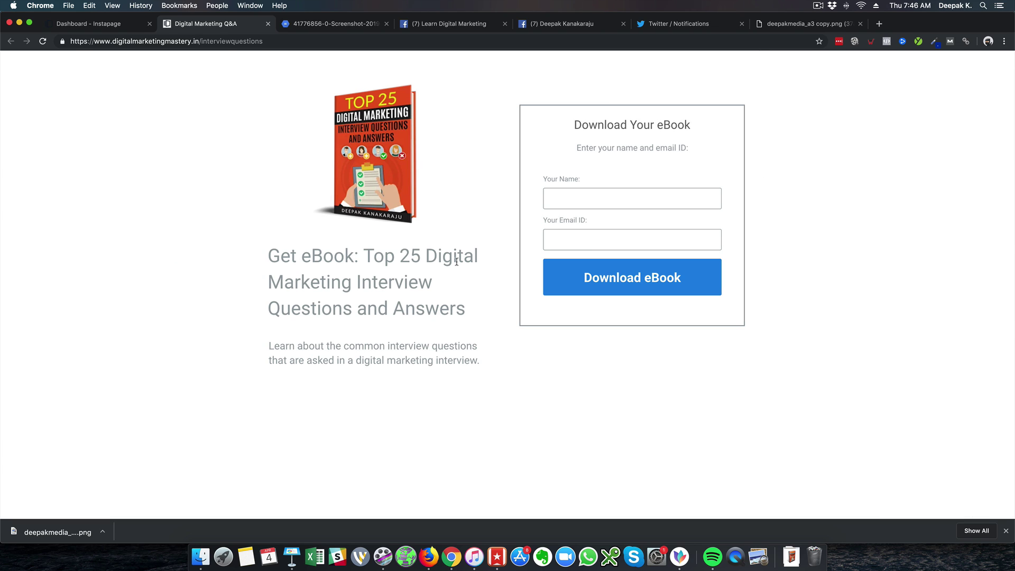
Open the Digital Marketing Q&A page's desktop design for editing and compare its form position with the live page
click(89, 24)
click(186, 165)
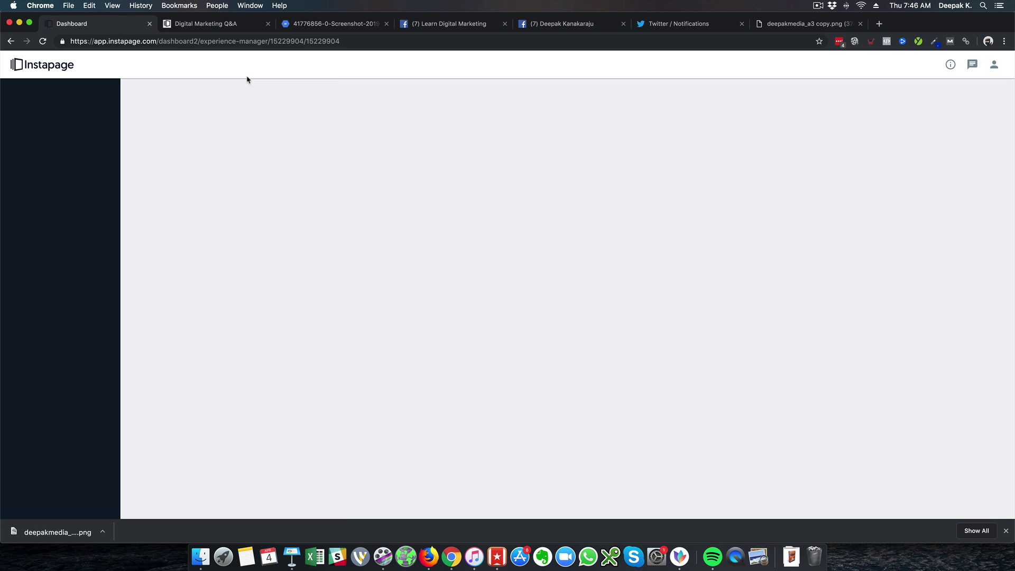
click(239, 26)
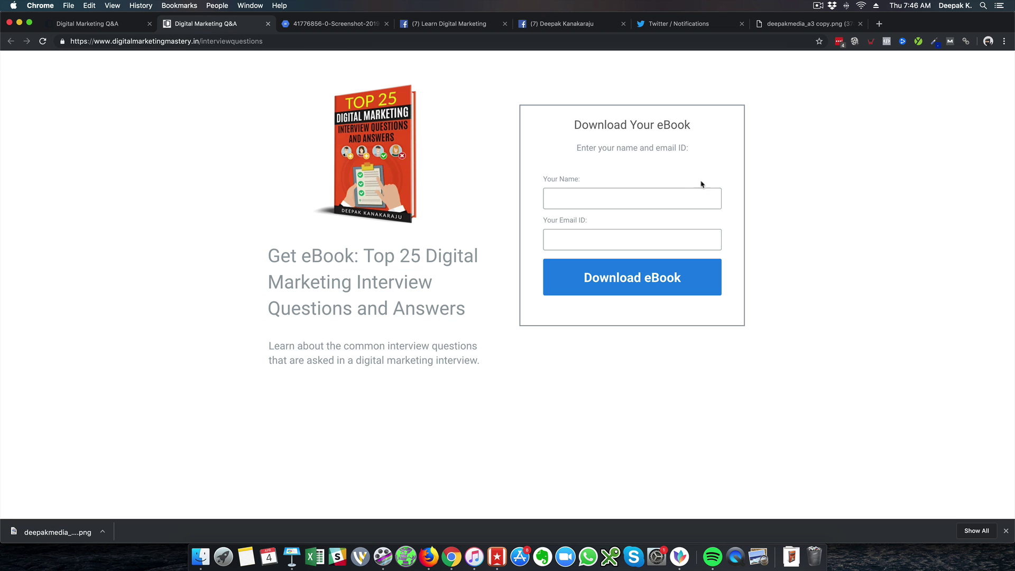
click(120, 26)
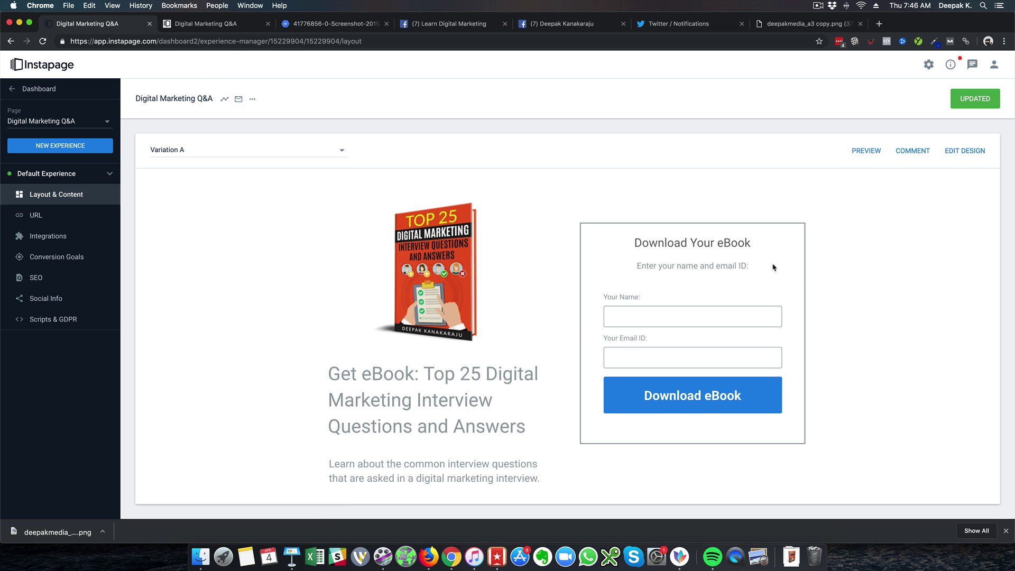
scroll(724, 271, down, 1)
click(965, 151)
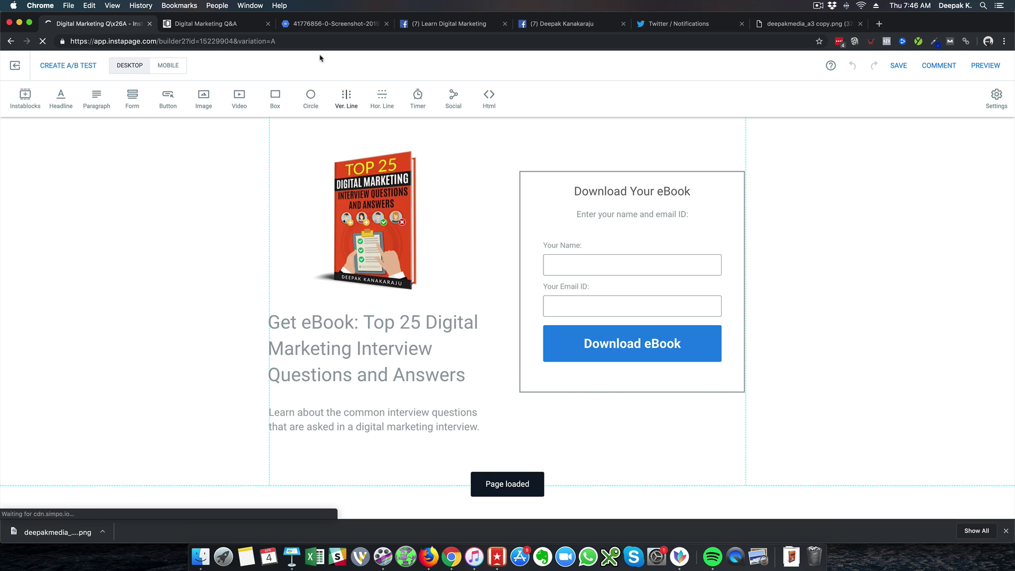
click(242, 23)
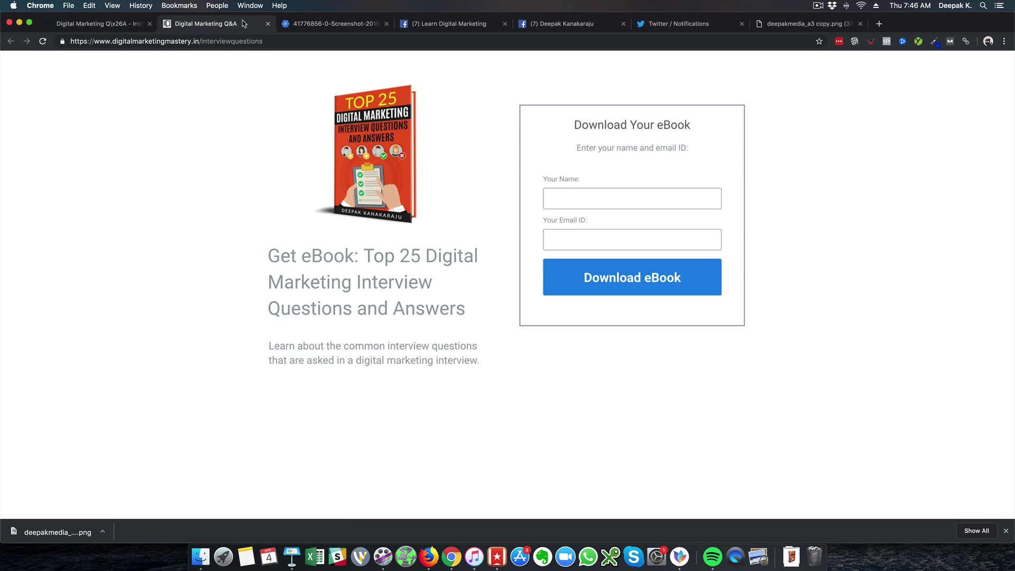
click(120, 23)
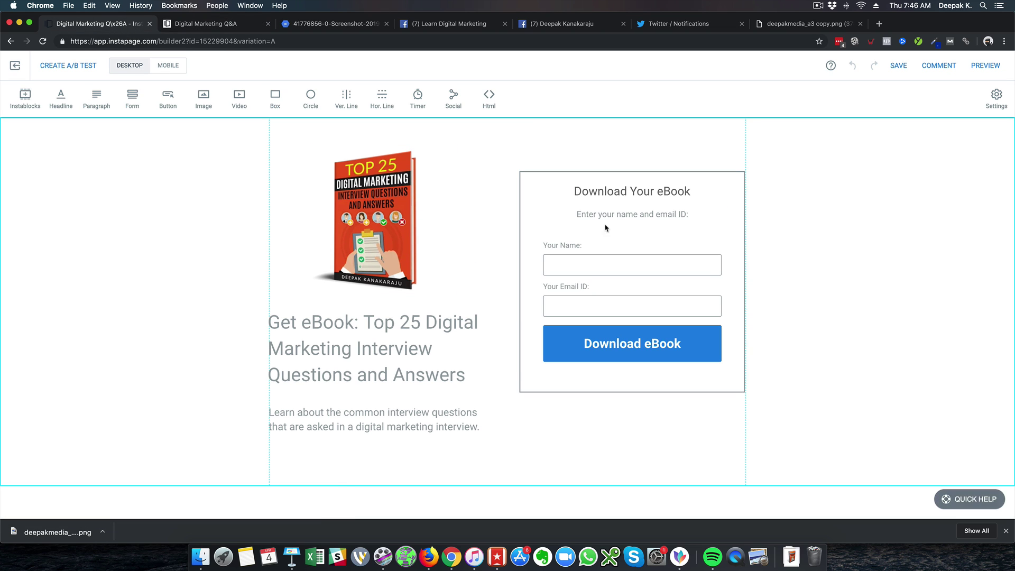
click(718, 196)
drag(720, 198, 719, 210)
key(super+z)
Move the form box slightly down together with its heading, text and form fields, and launch a page preview
drag(495, 150, 683, 444)
drag(634, 415, 508, 164)
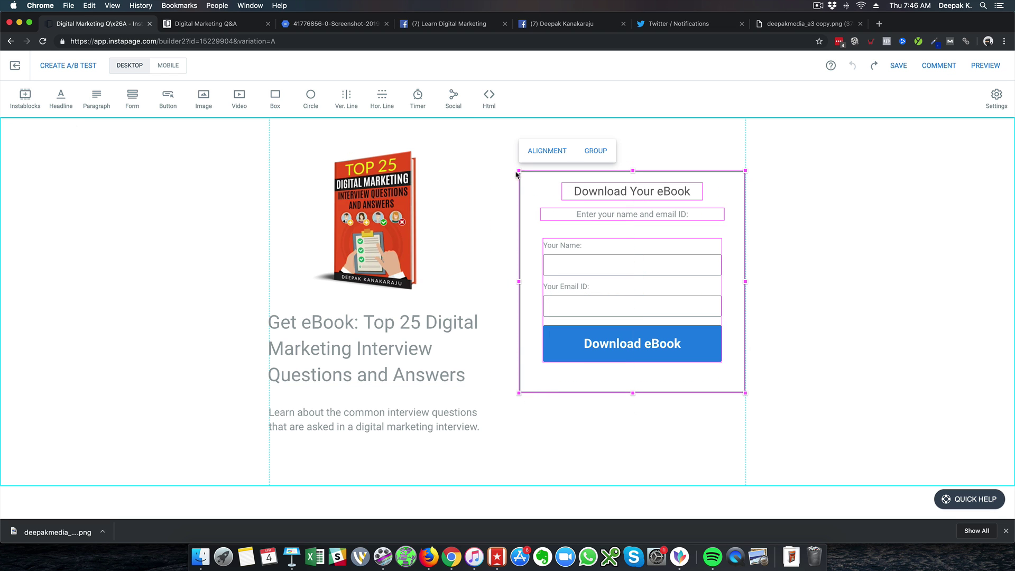
drag(631, 253, 633, 266)
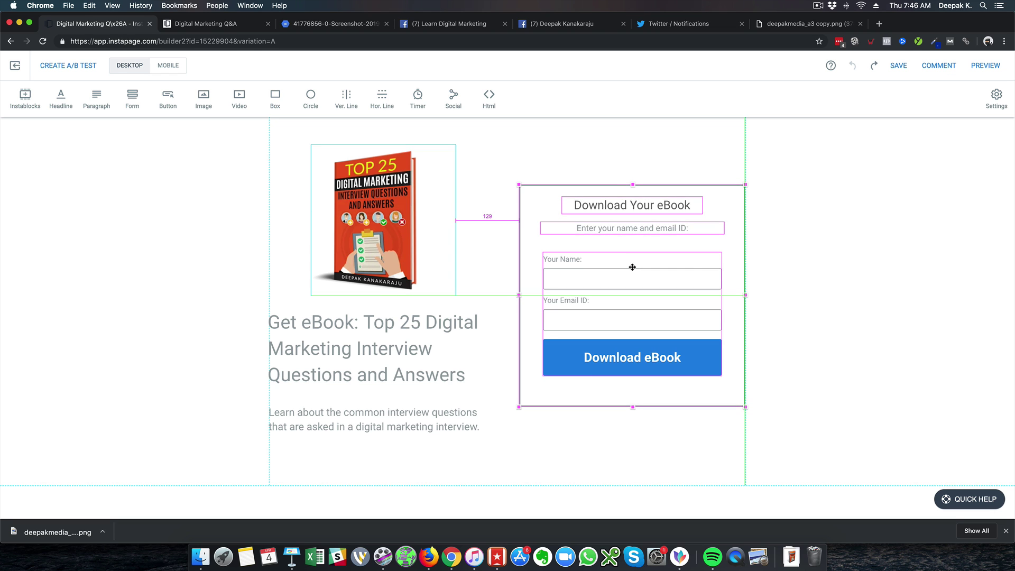
click(891, 247)
click(977, 65)
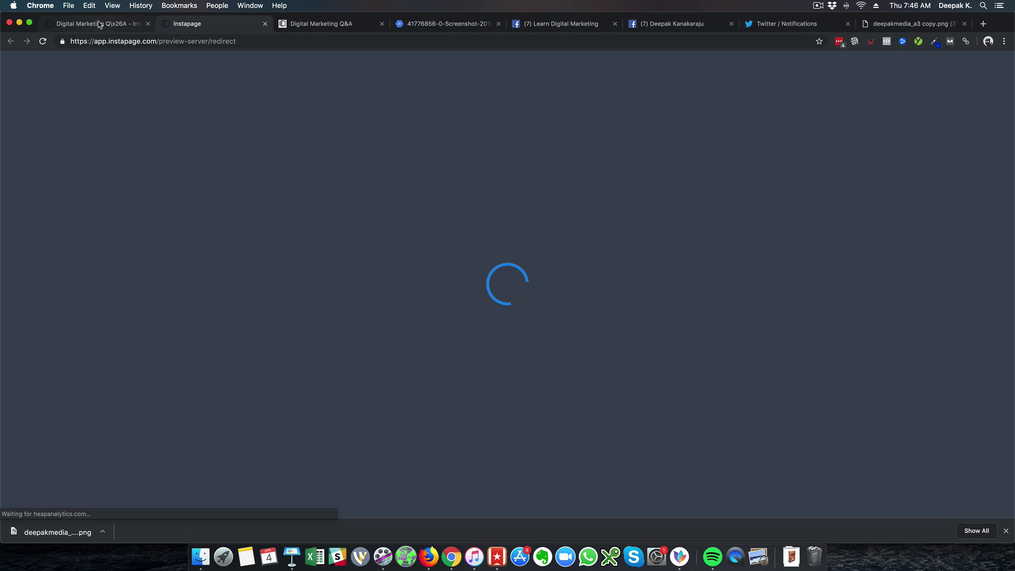
click(100, 25)
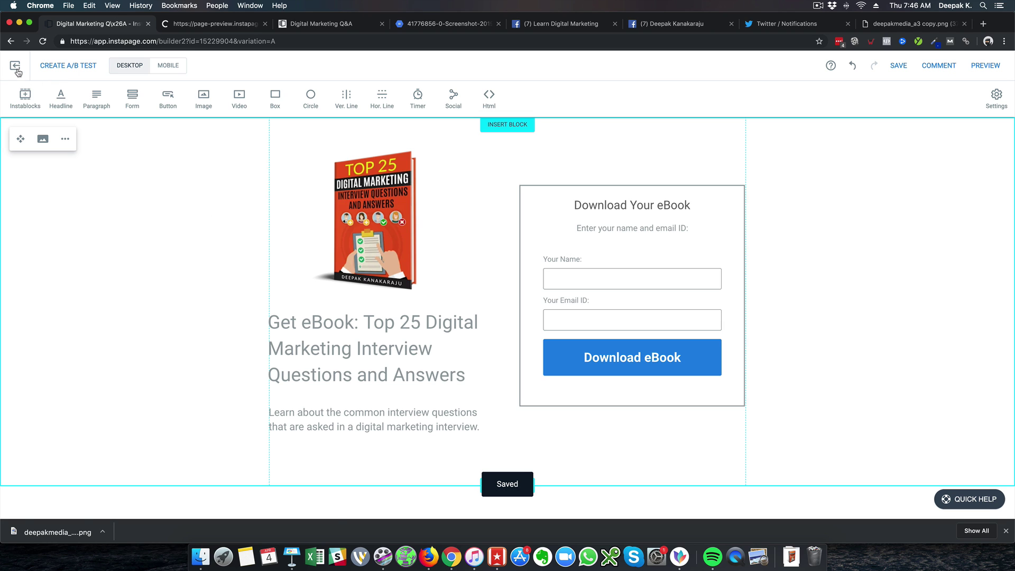
Exit the page editor and publish the layout update to the live Digital Marketing Q&A page
click(15, 65)
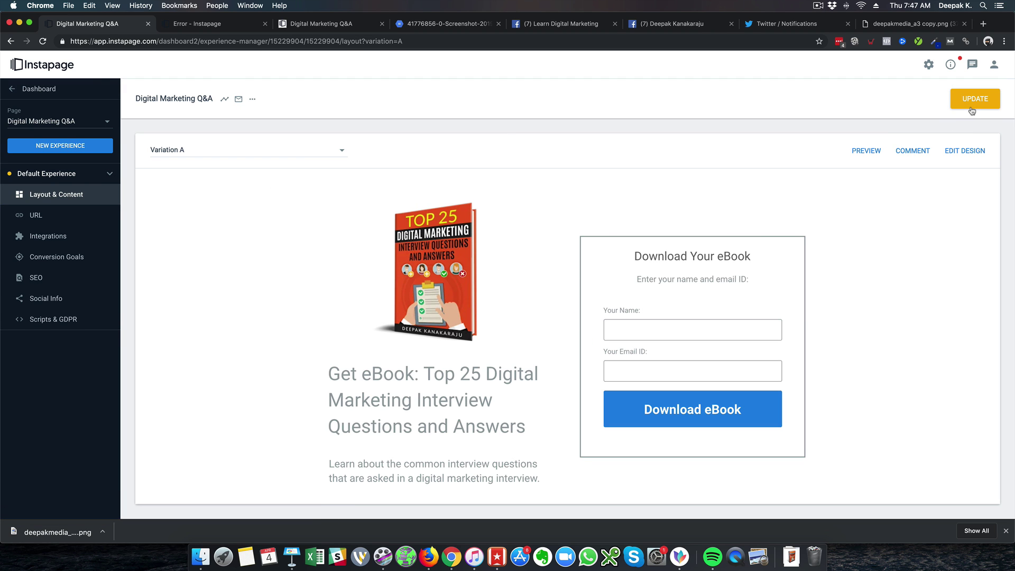
click(972, 110)
click(576, 312)
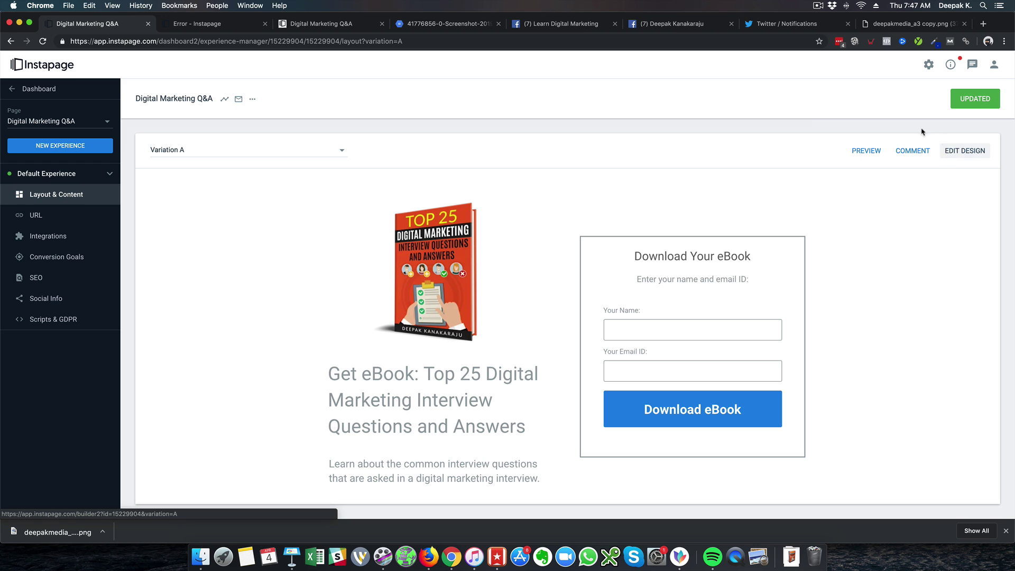
Return to the dashboard's page list and duplicate the Digital Marketing Q&A page
click(31, 89)
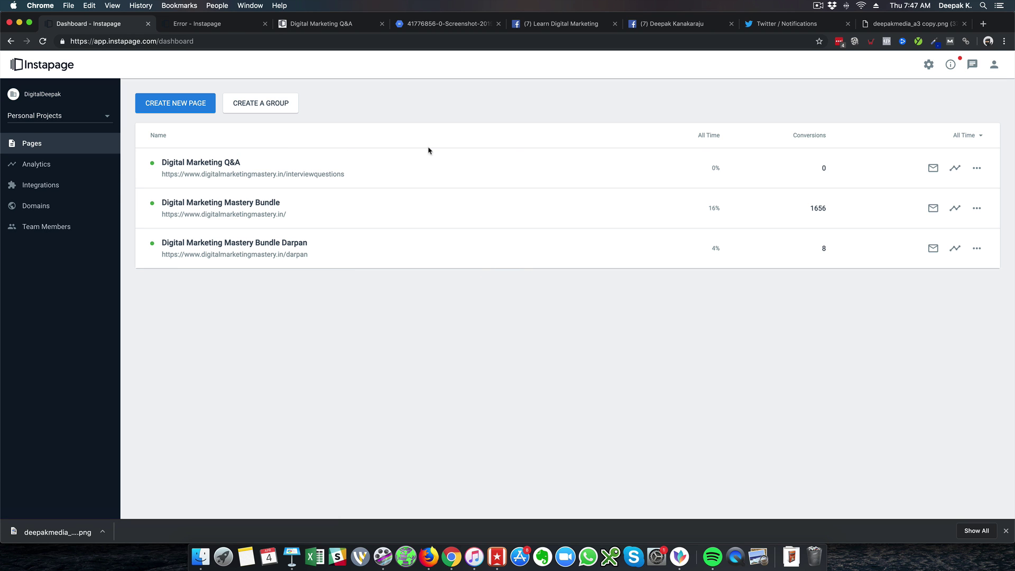
click(977, 168)
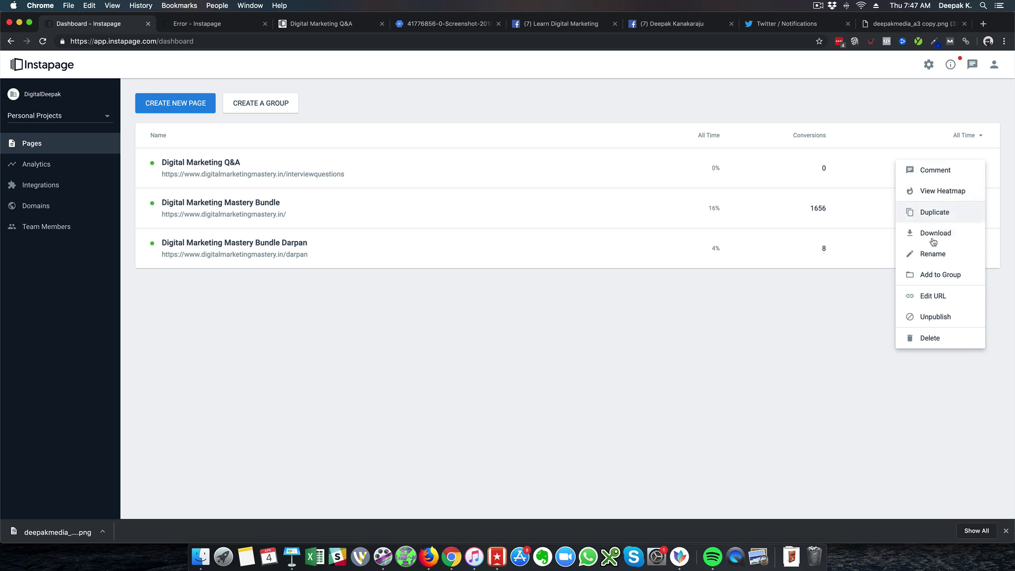
click(920, 212)
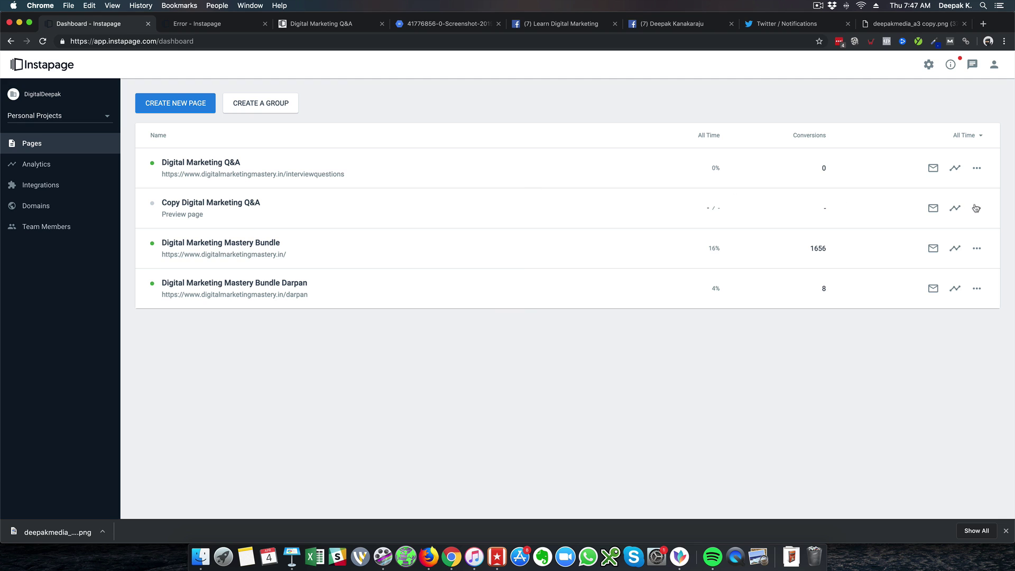
Open the Copy Digital Marketing Q&A page and load its Variation A design in the page editor
click(977, 208)
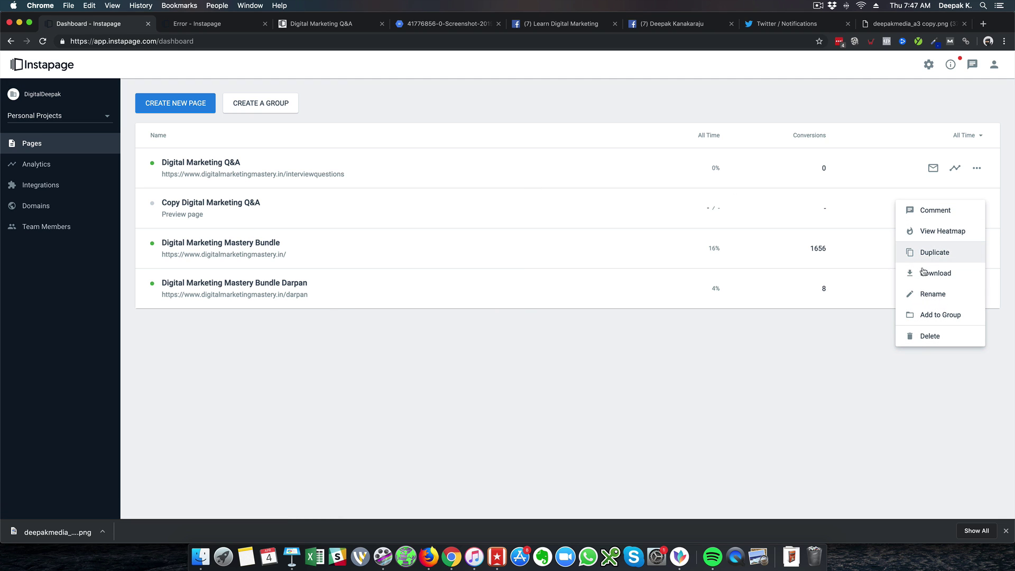
click(218, 211)
click(217, 211)
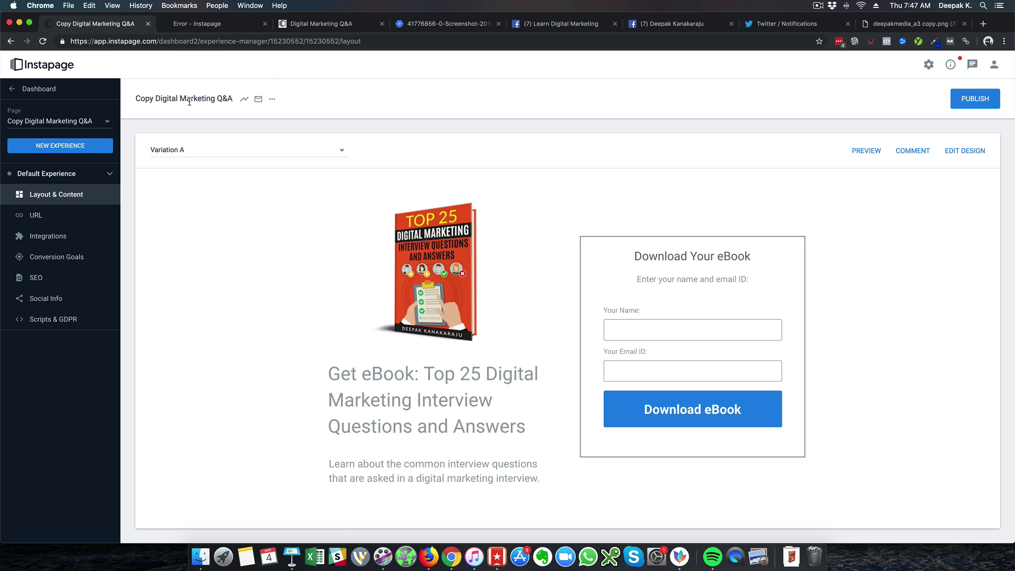
click(272, 99)
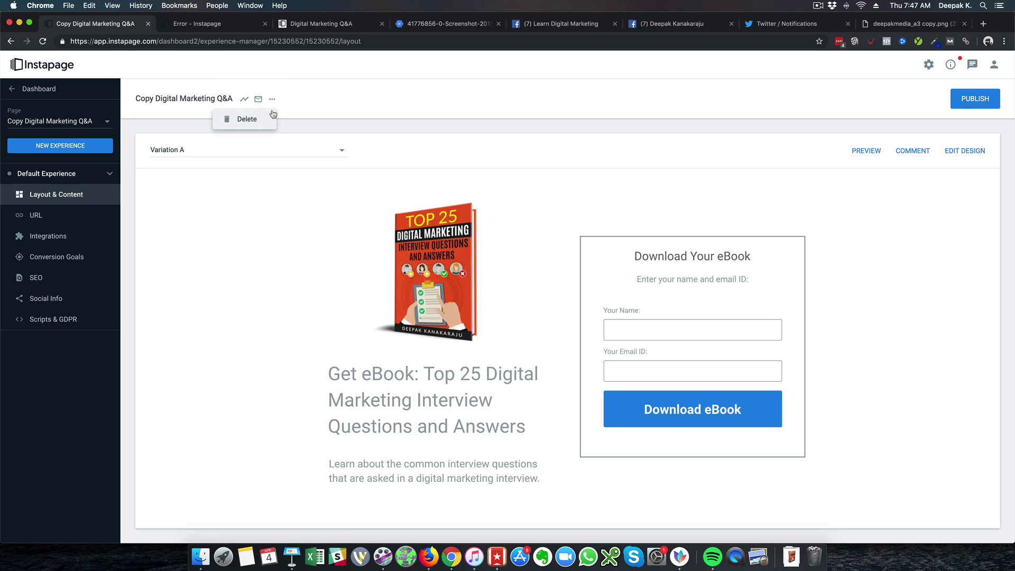
click(185, 99)
triple_click(185, 99)
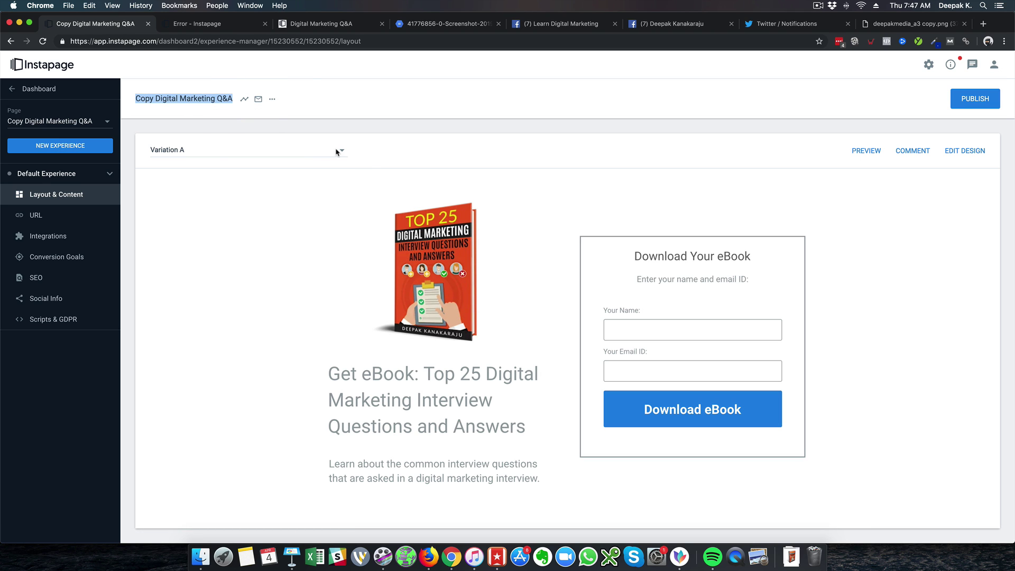
scroll(593, 183, down, 1)
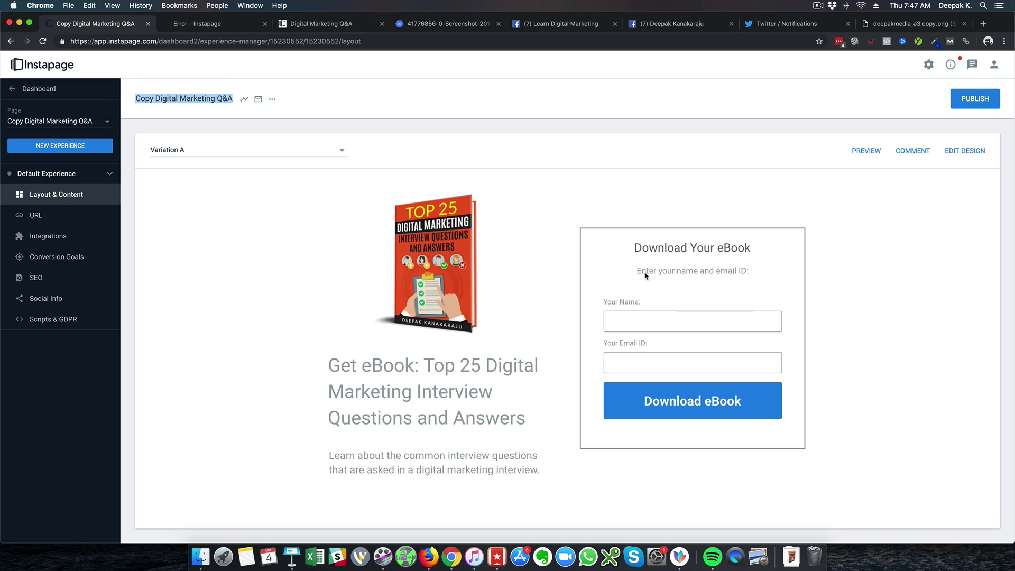
click(967, 149)
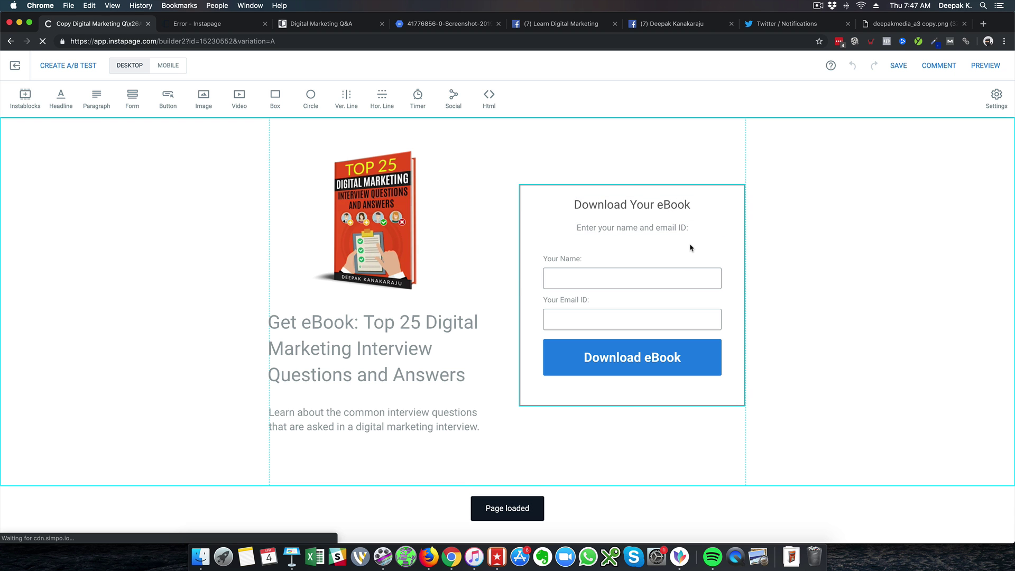
Delete the form box, its instruction text, the Download Your eBook heading and the name and email form from the copied page
click(690, 248)
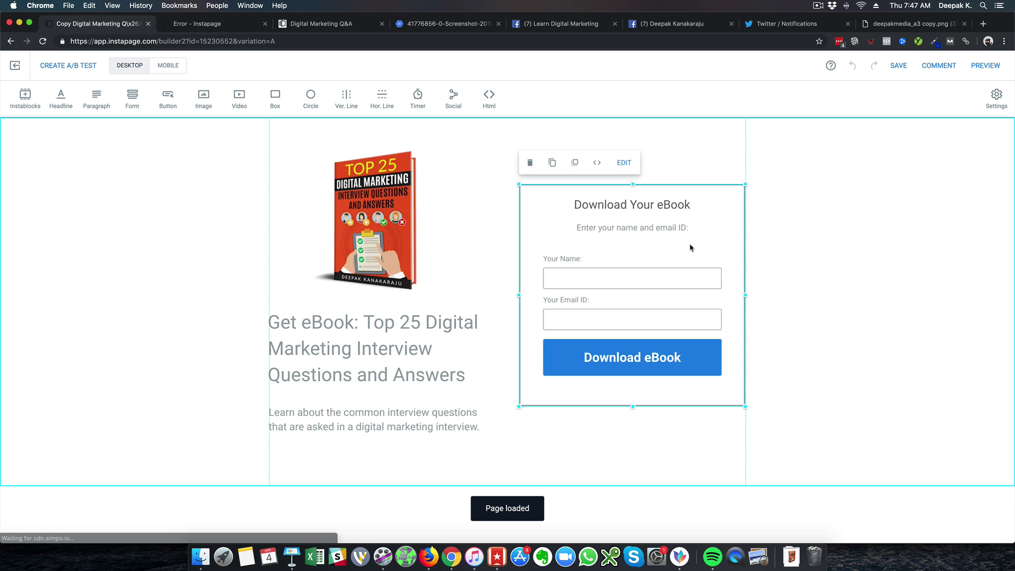
click(635, 226)
key(Delete)
click(633, 208)
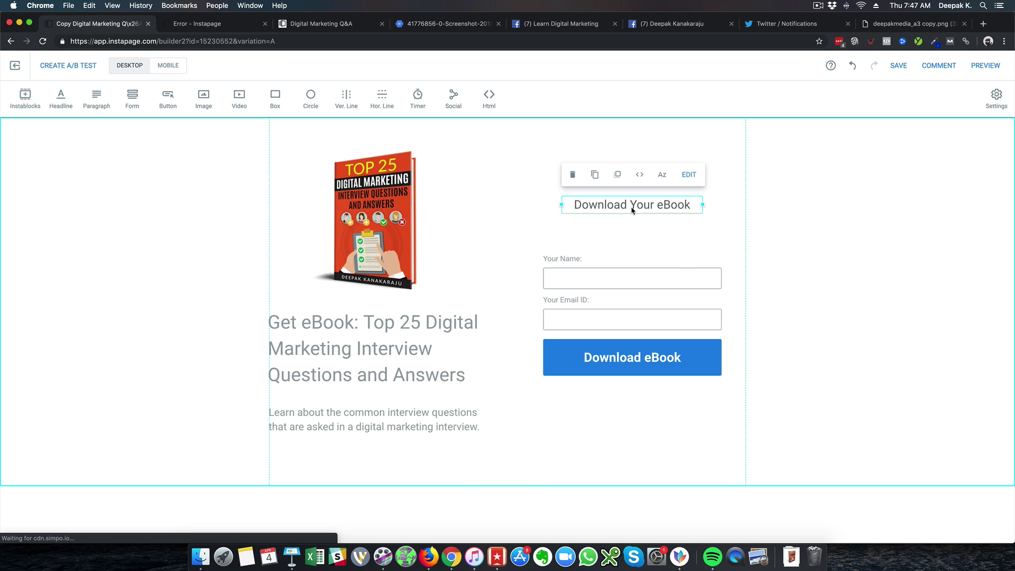
key(Delete)
click(630, 282)
key(Delete)
Centre the book cover and headline on the page, removing the description paragraph beneath the headline
drag(400, 199, 525, 197)
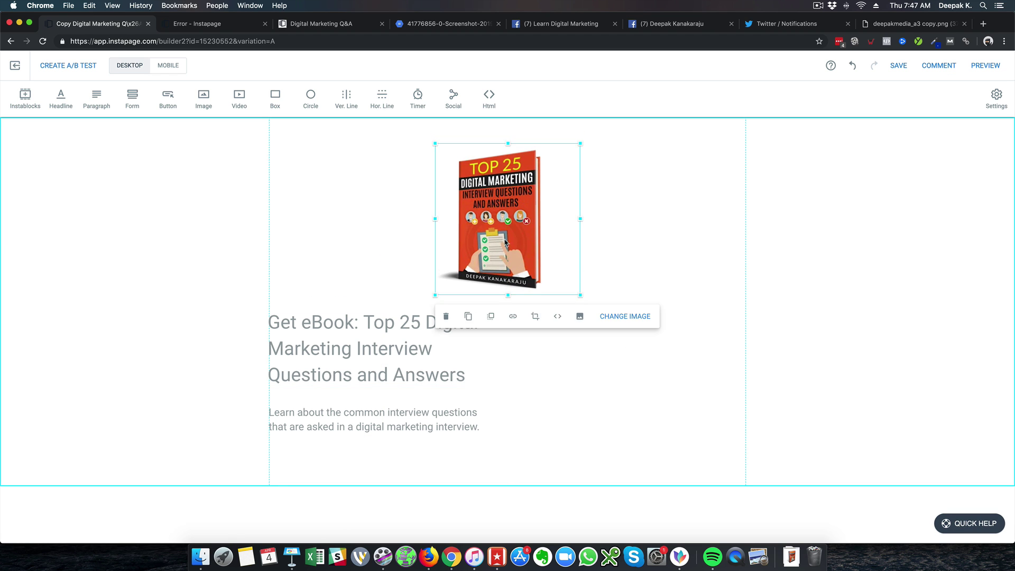
click(432, 412)
key(Delete)
drag(434, 374, 546, 389)
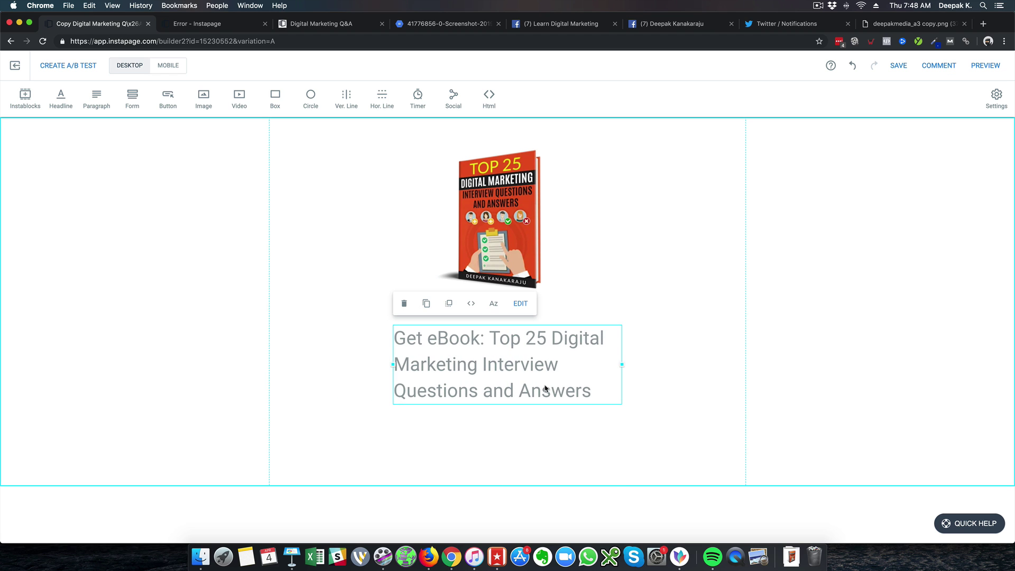
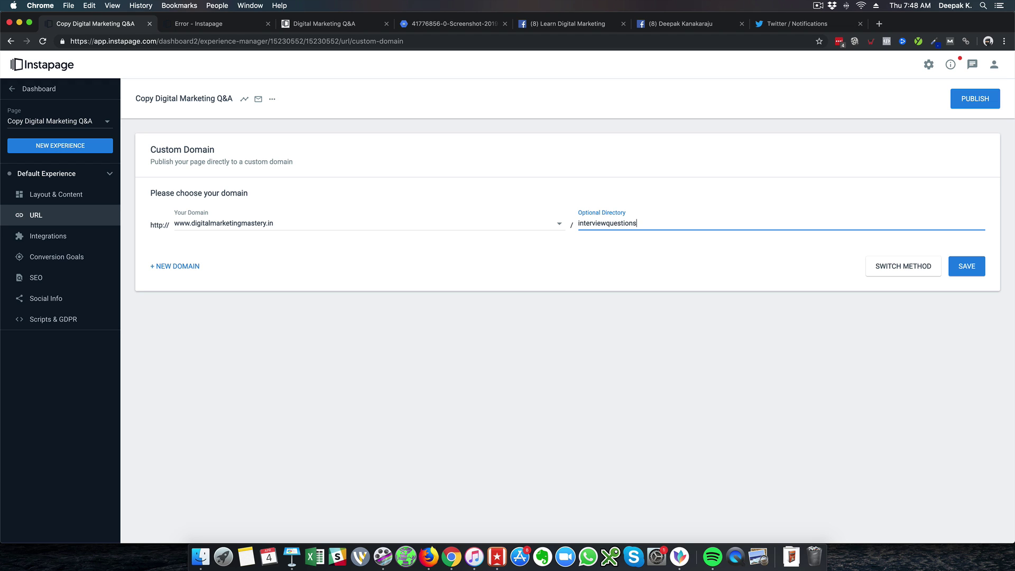
text(-thankyou)
click(967, 266)
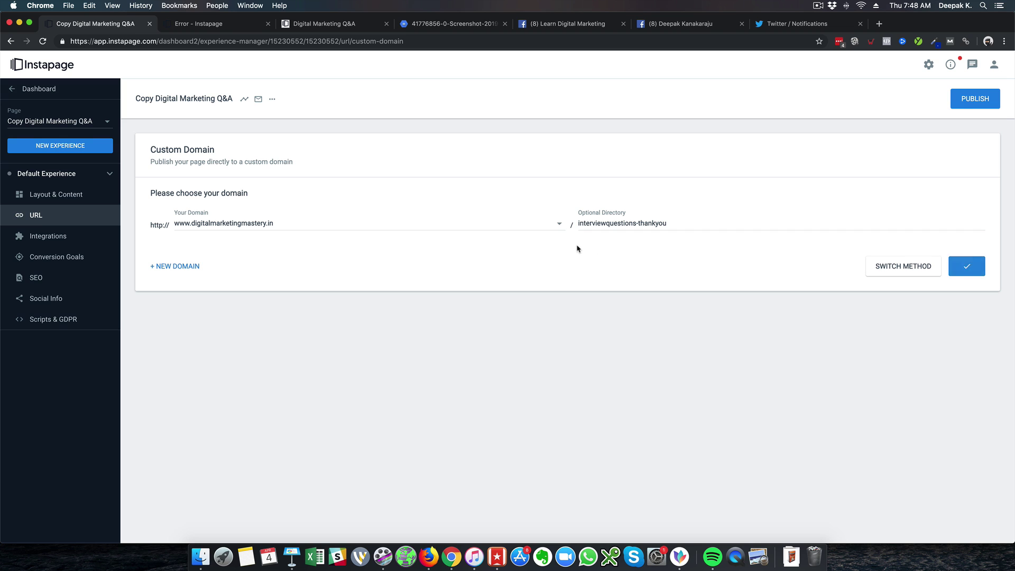
click(968, 99)
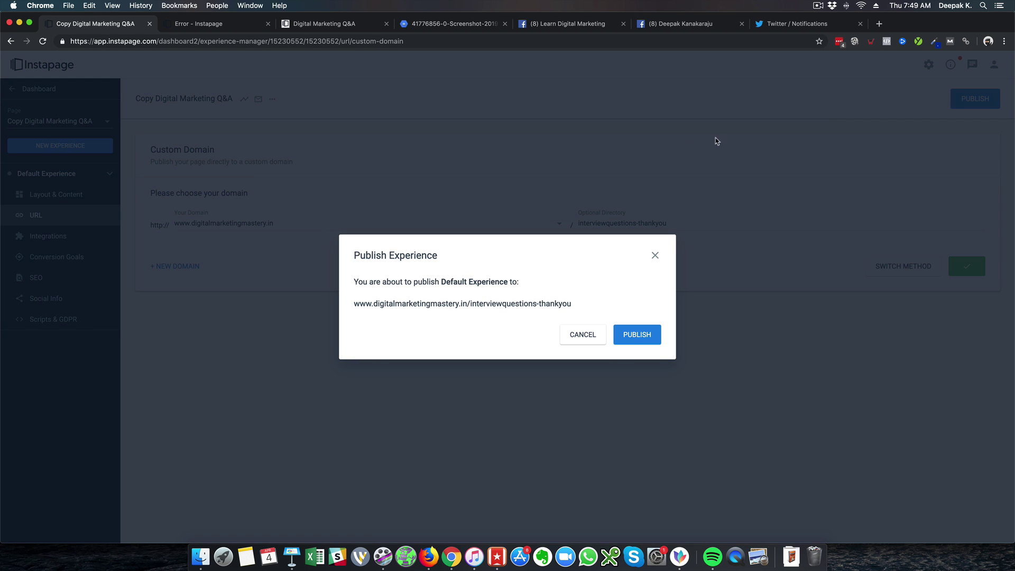
click(627, 339)
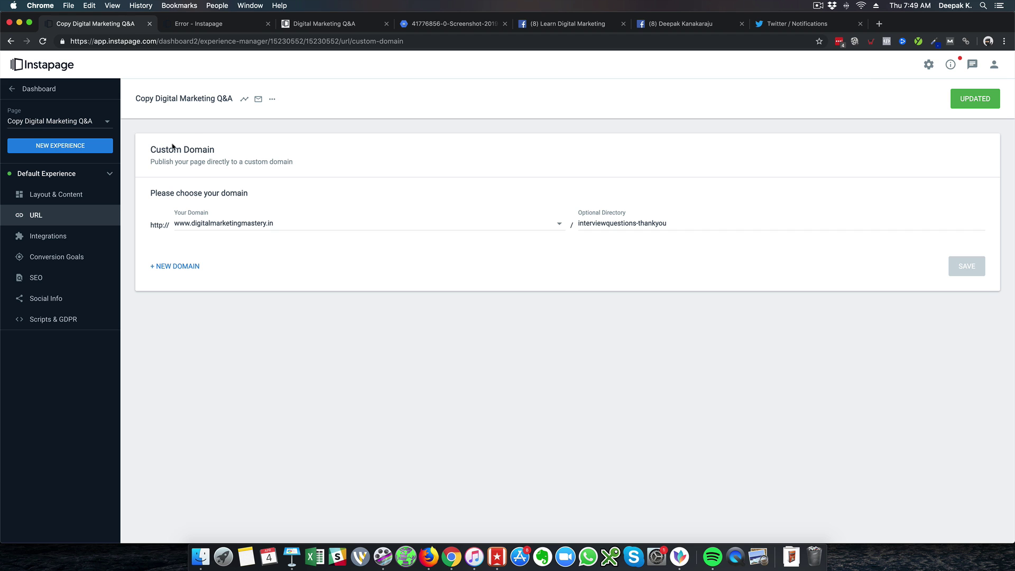
Return to the dashboard's page list and rename the copied page as Digital Marketing Q&A Thank You Page
click(16, 94)
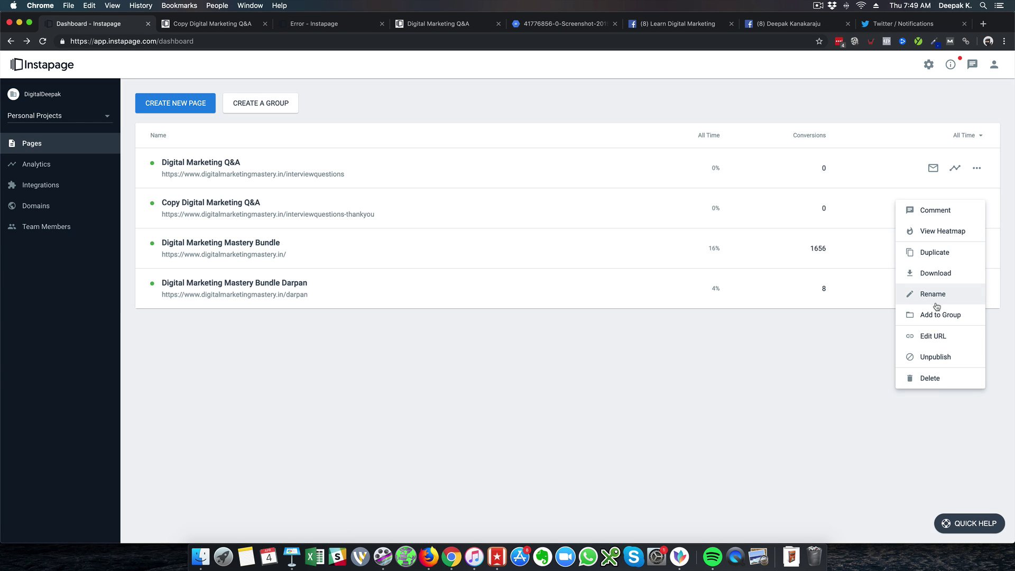
click(938, 302)
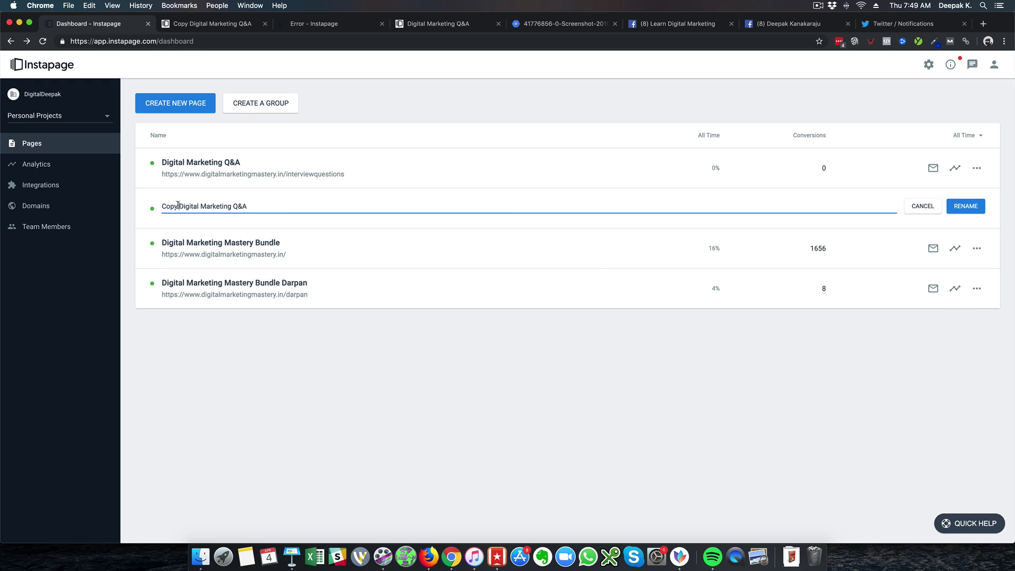
drag(178, 205, 139, 206)
key(BackSpace)
text(Thank You Page)
click(972, 206)
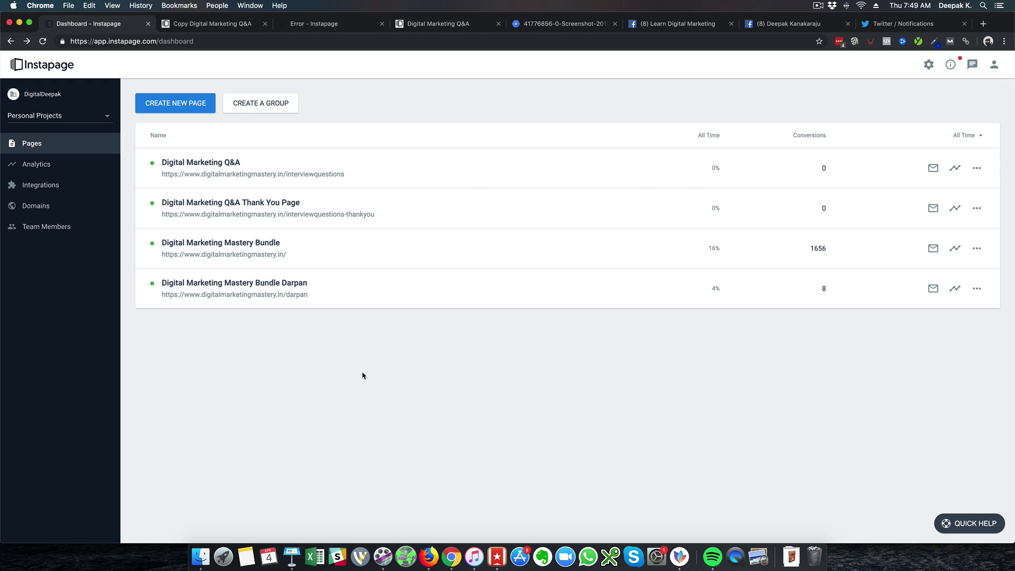
Open the live interviewquestions-thankyou page in a new tab and check its mobile layout with the browser's developer tools
right_click(324, 214)
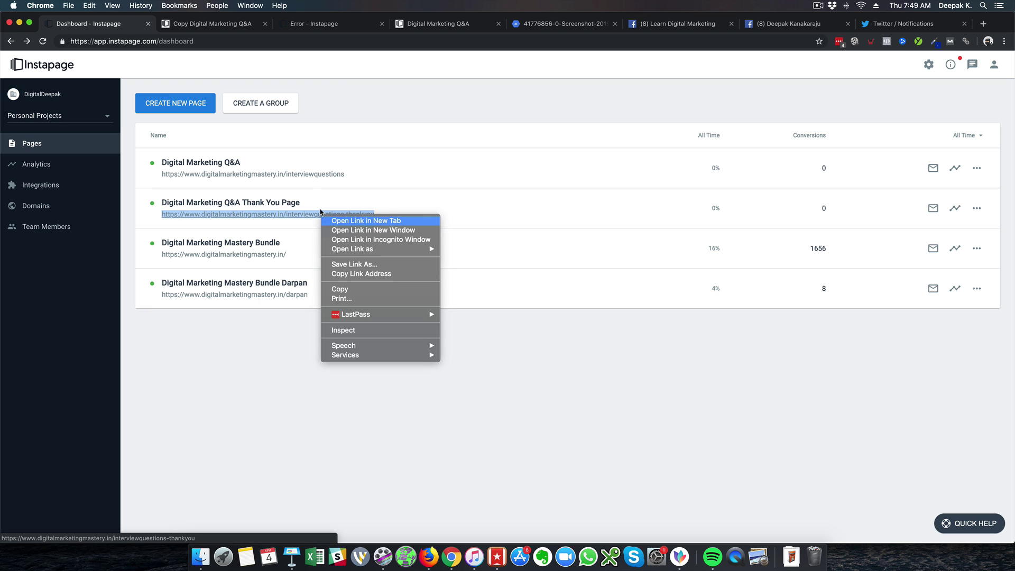
click(349, 220)
click(306, 27)
click(343, 23)
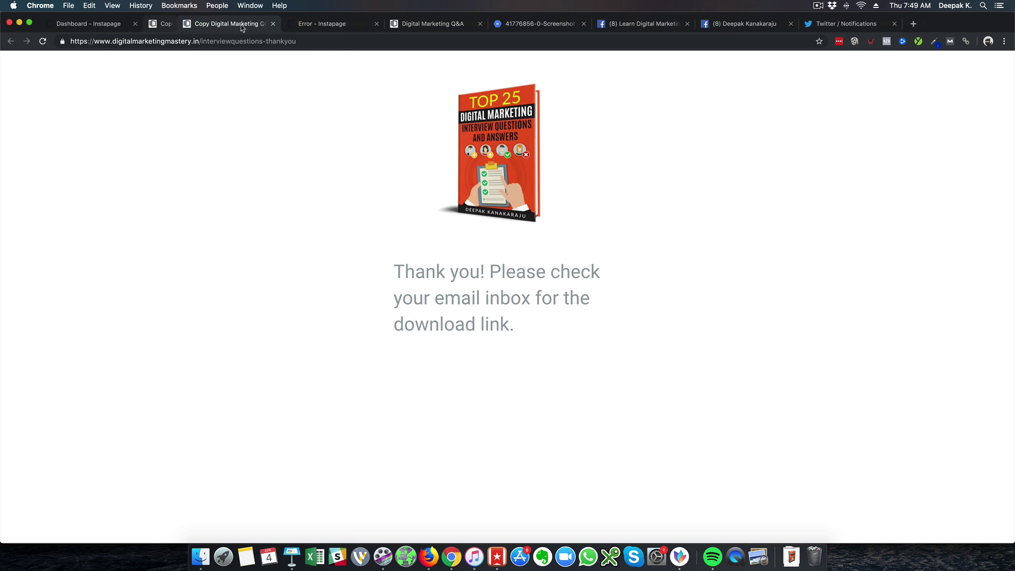
click(110, 27)
click(196, 27)
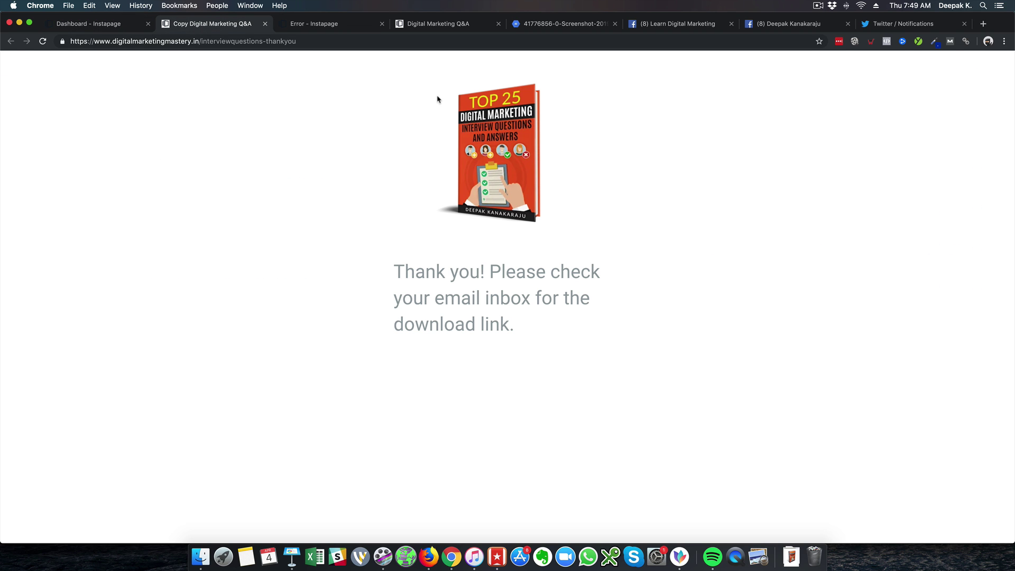
right_click(734, 108)
click(814, 215)
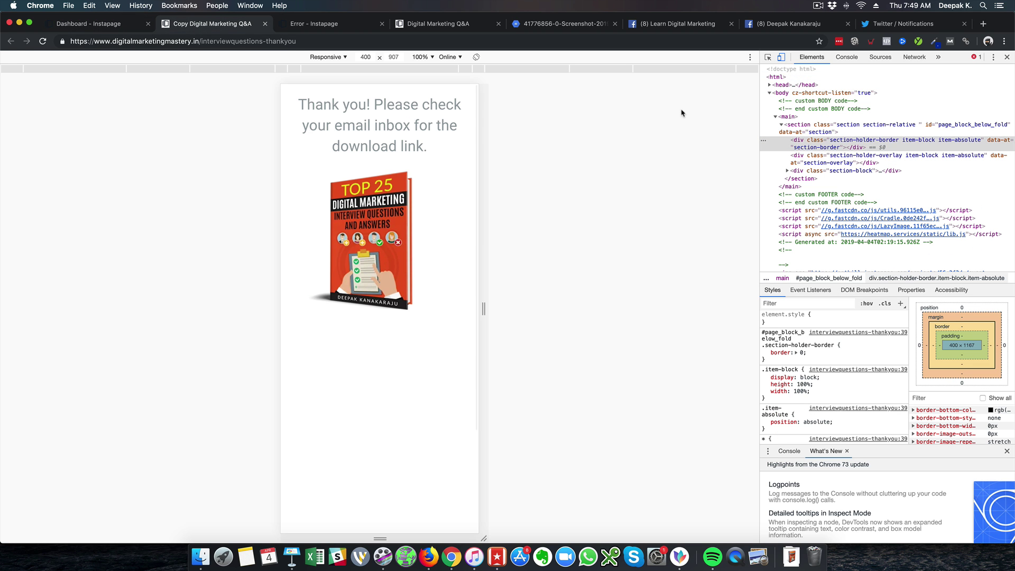
Go back to the Instapage dashboard, open the Thank You Page's entry, and open the original Digital Marketing Q&A page
click(124, 25)
click(290, 204)
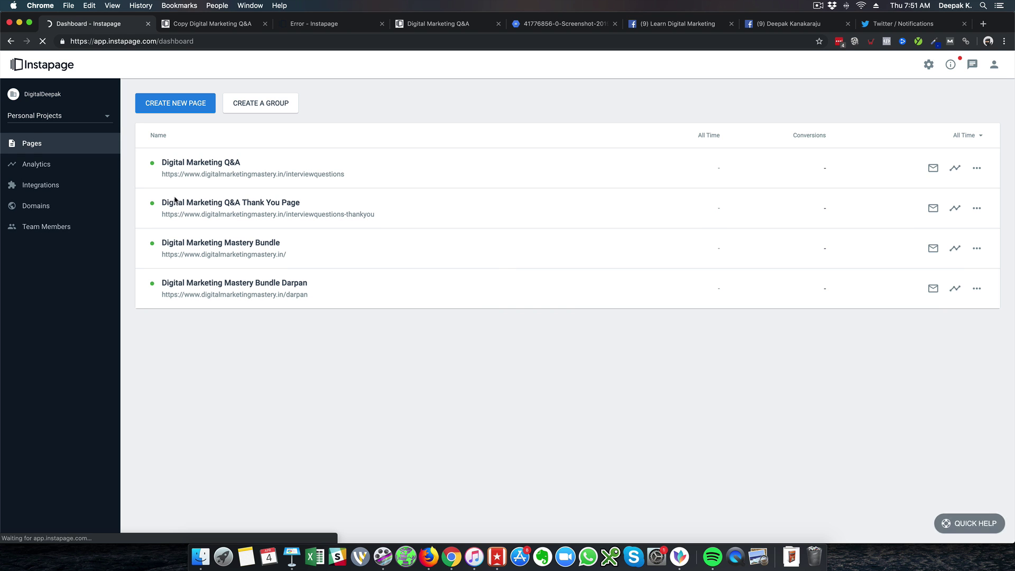
click(214, 206)
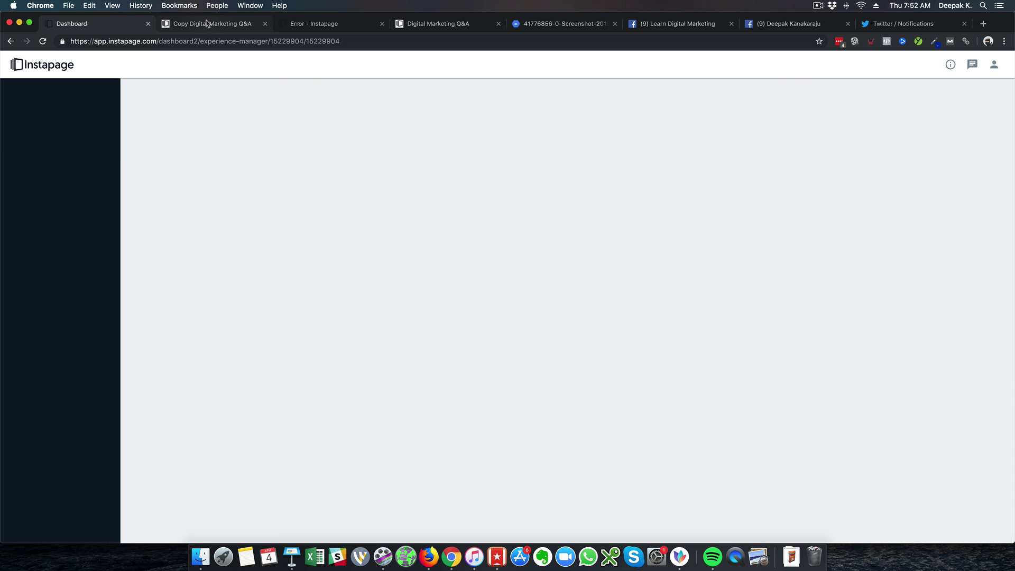
Reload the live thank-you page, close the developer tools, and select the page's web address
click(210, 24)
click(210, 36)
key(Return)
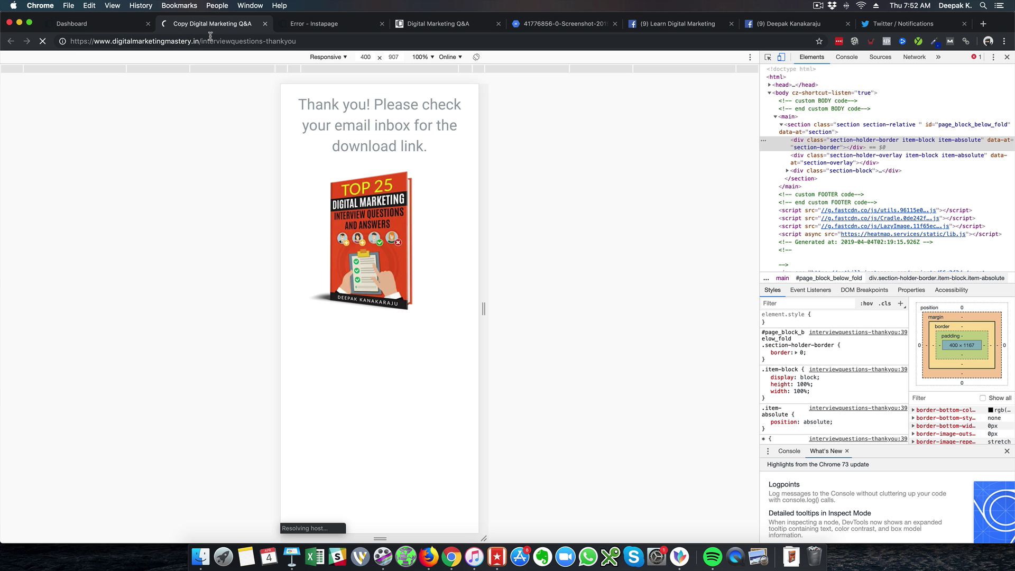
click(1008, 57)
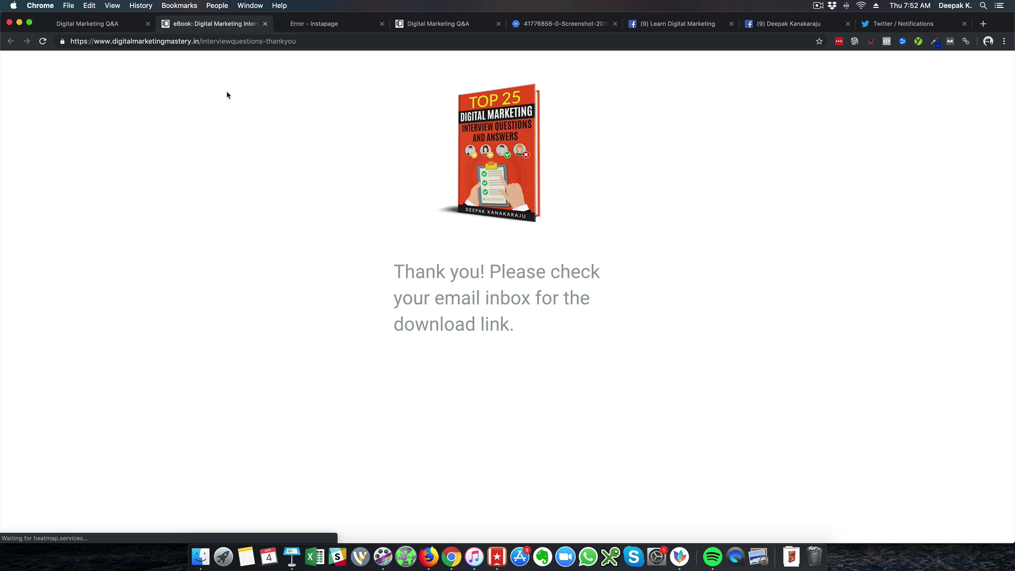
click(205, 42)
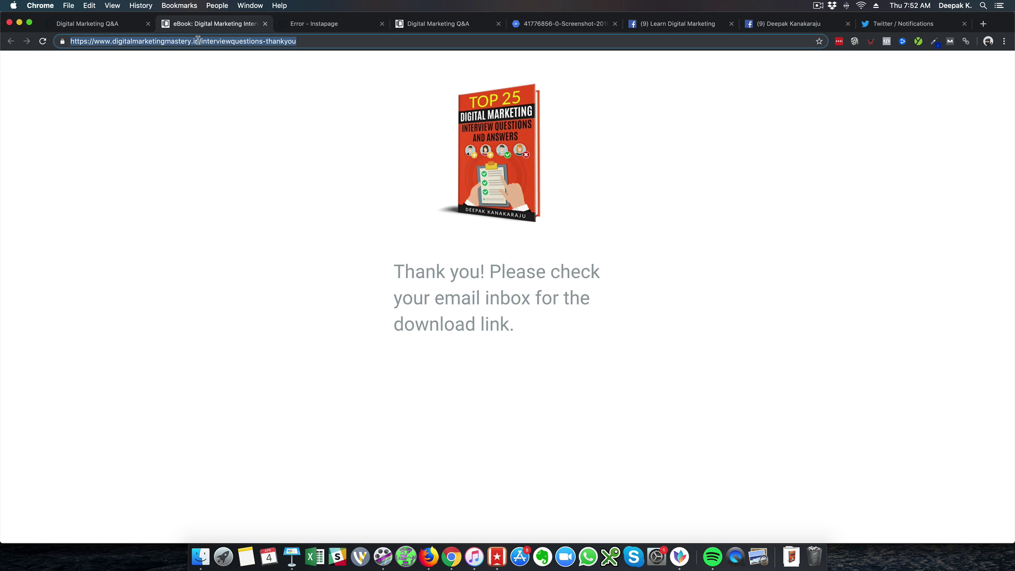
Edit Variation A of Digital Marketing Q&A so its form submission redirects to the Instapage page Digital Marketing Q&A Thank You Page
click(132, 30)
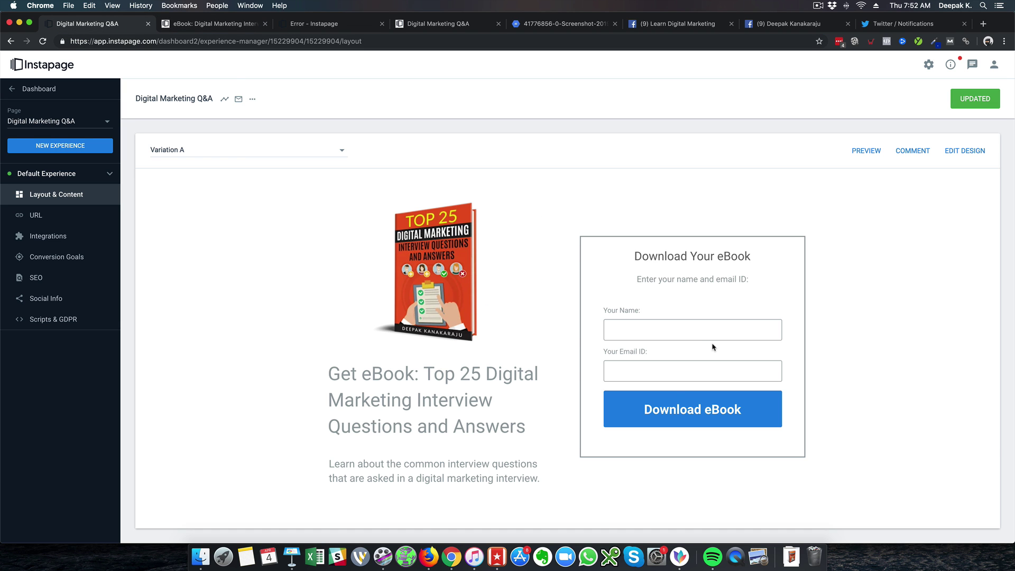
click(965, 150)
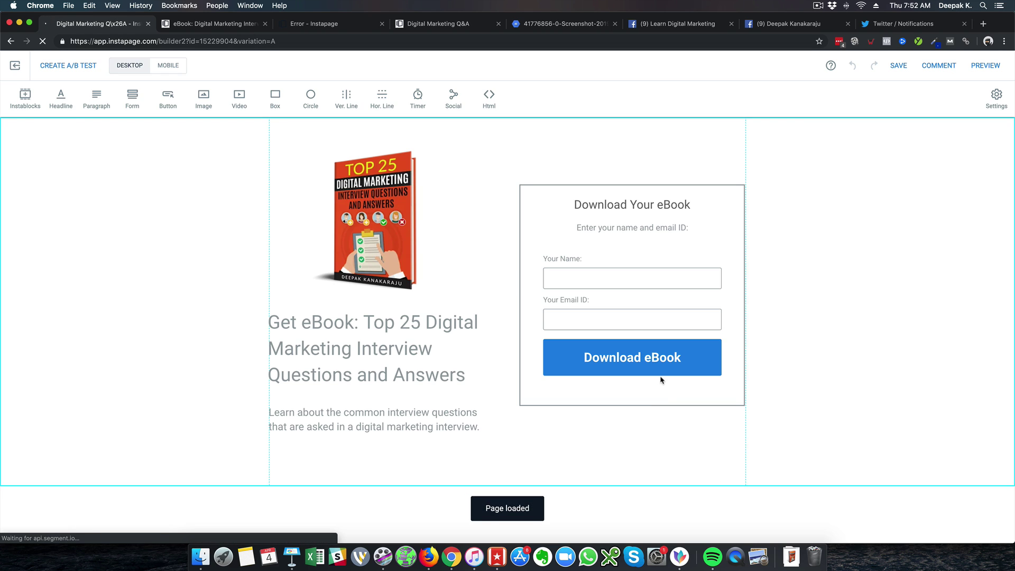
click(629, 328)
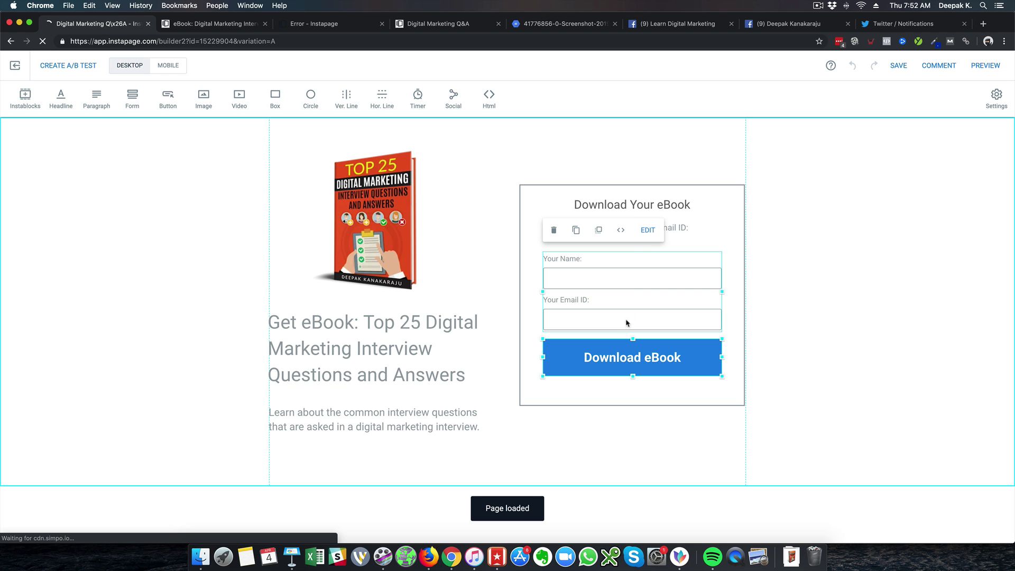
click(650, 241)
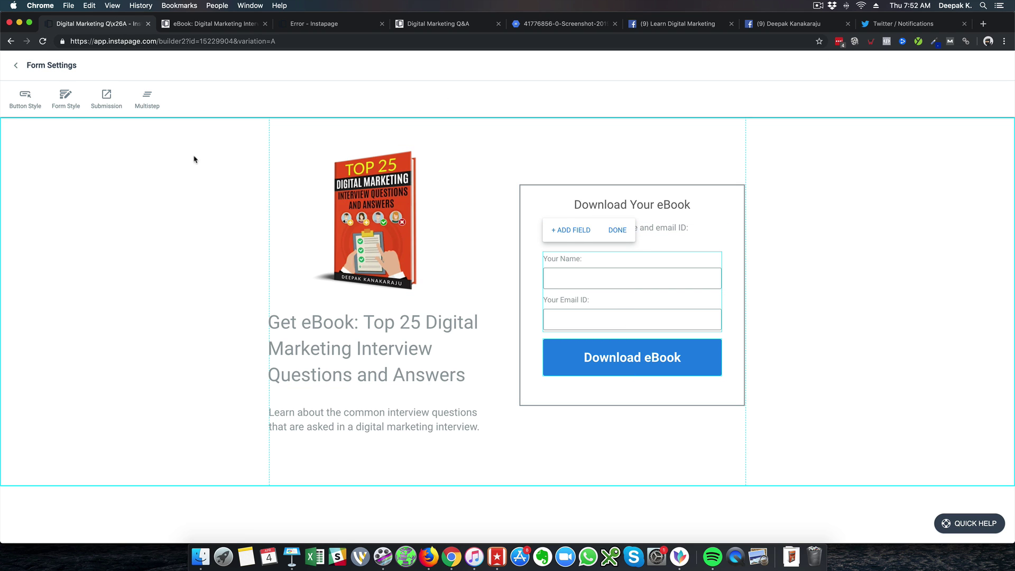
click(106, 99)
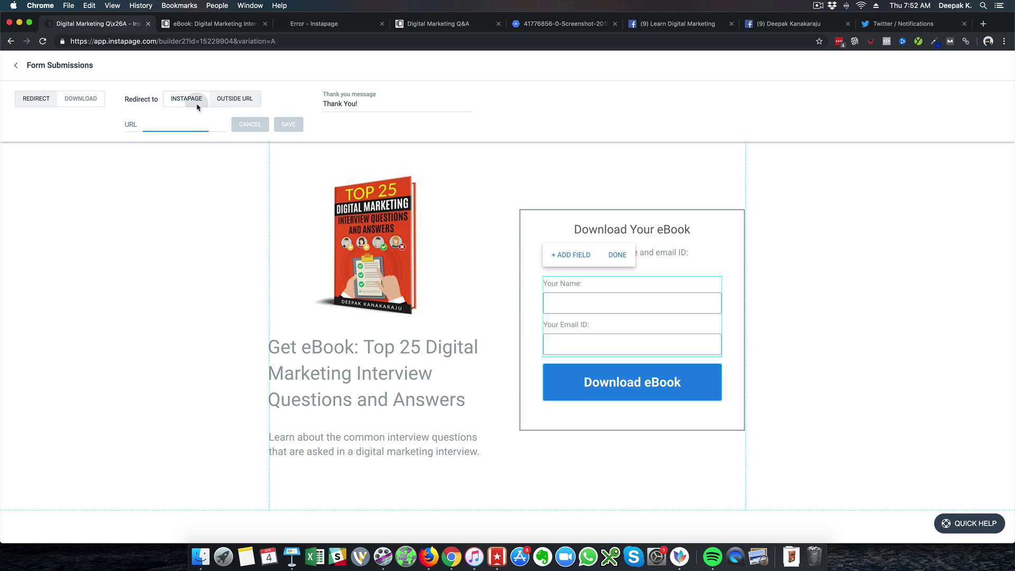
click(194, 99)
click(197, 130)
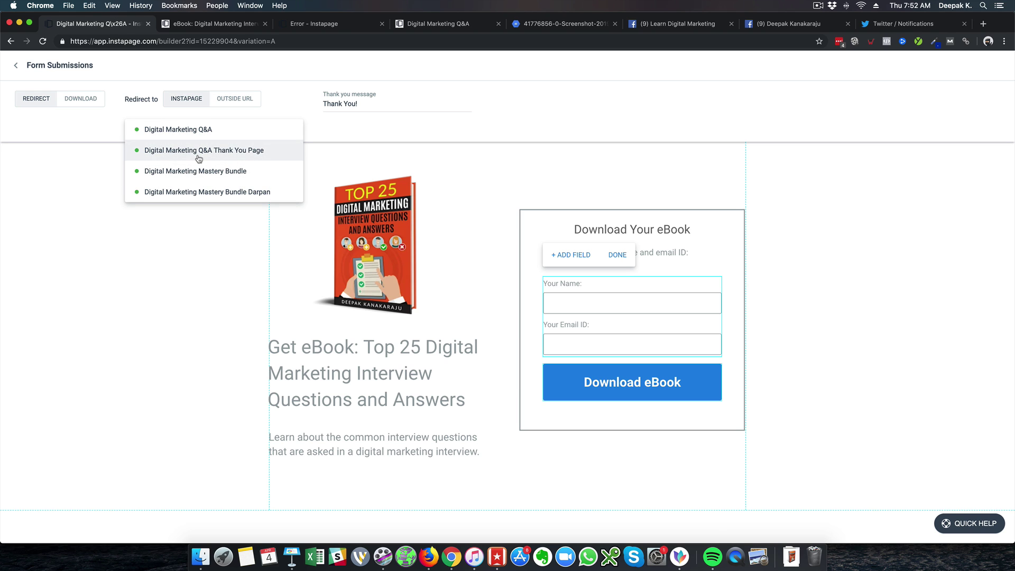
click(198, 152)
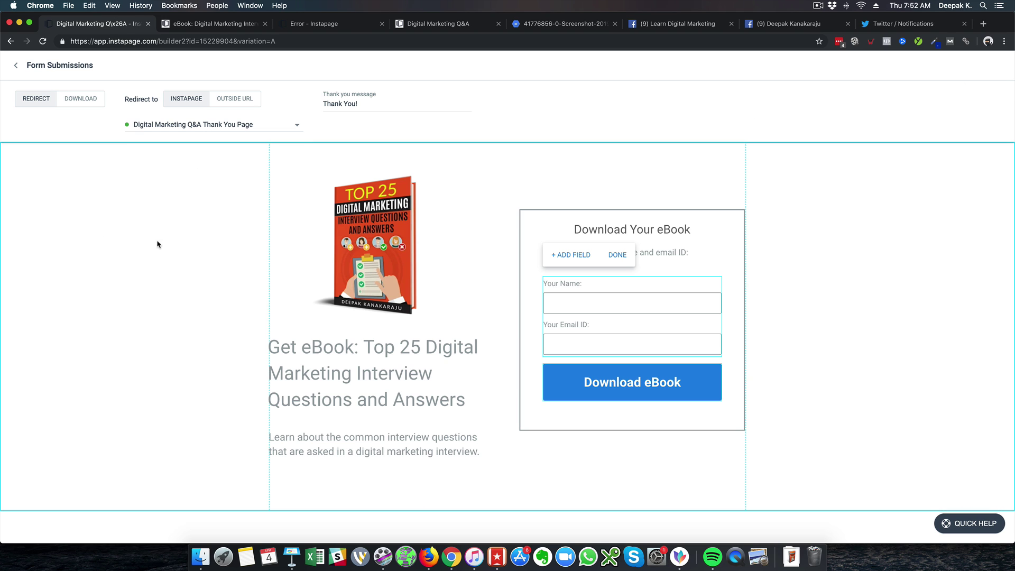
click(618, 255)
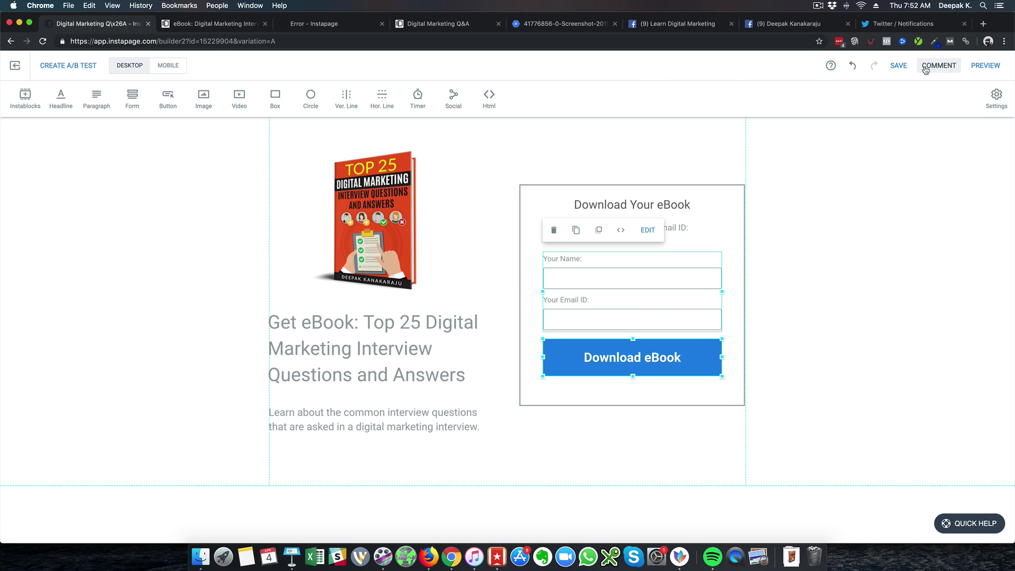
Save the Digital Marketing Q&A design and exit the page editor to its layout overview
click(898, 65)
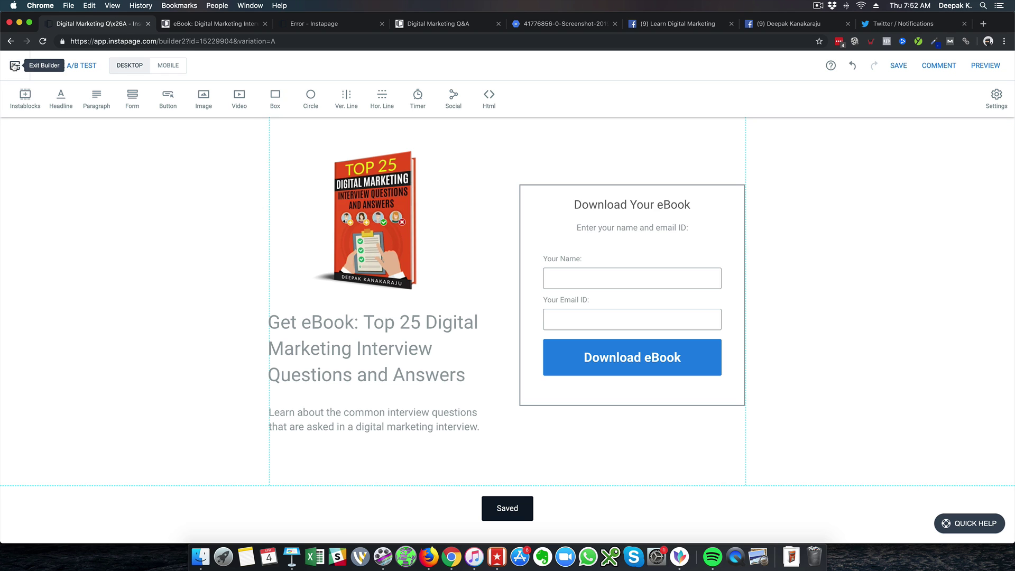
click(15, 65)
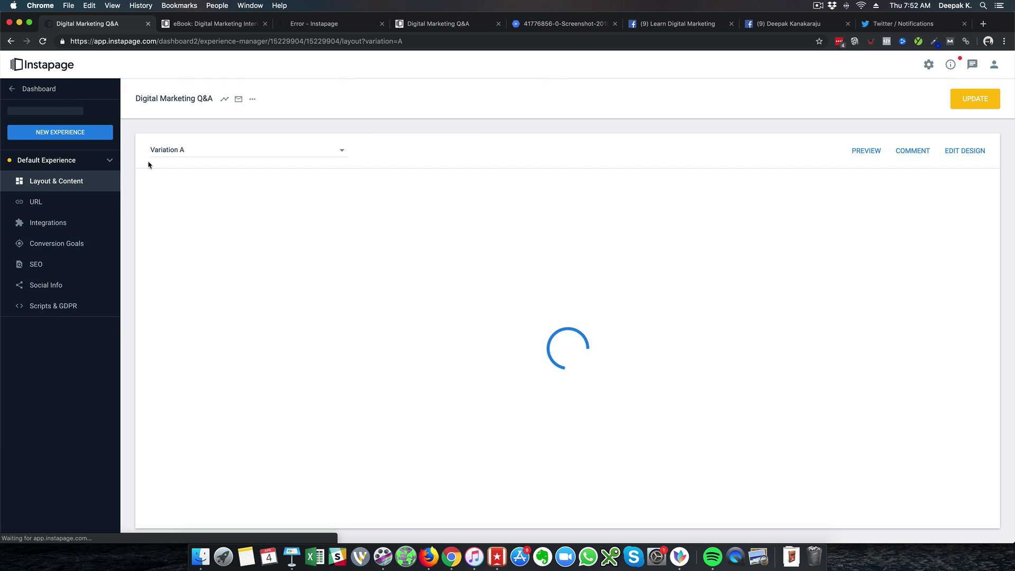
scroll(423, 373, down, 1)
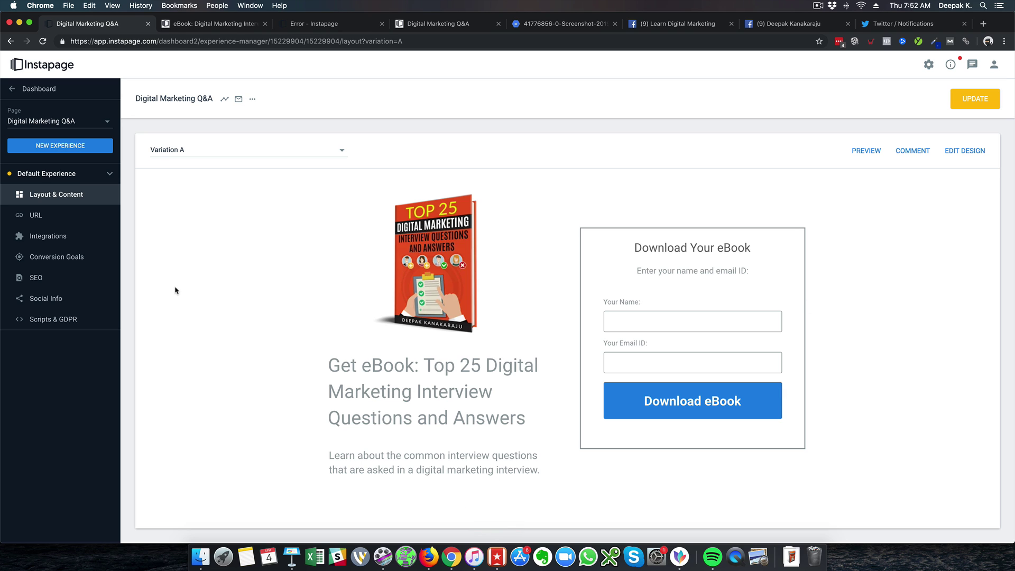
Close the Instapage error, live Digital Marketing Q&A and screenshot browser tabs, and update the live page with the form changes
click(382, 25)
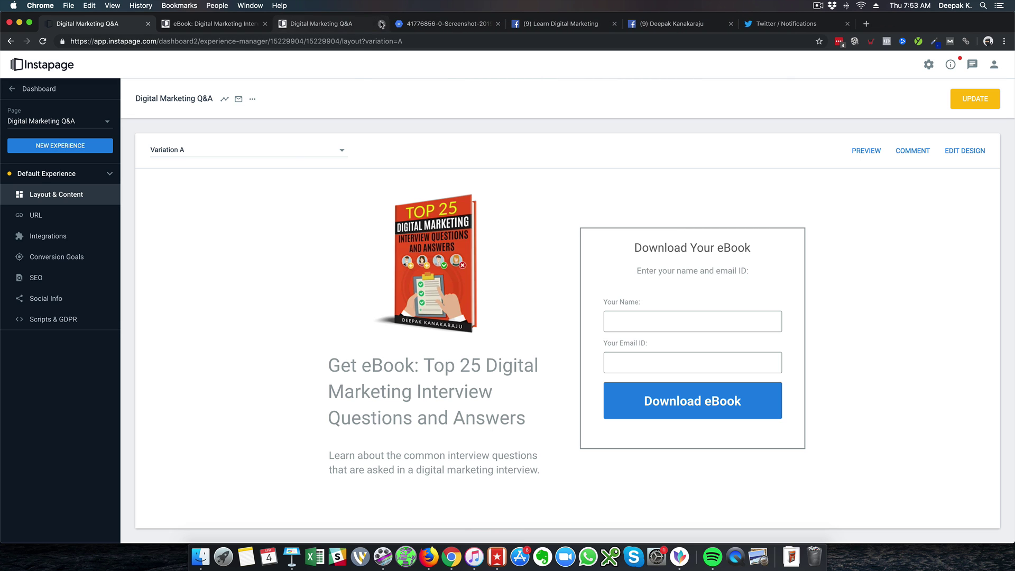
click(382, 24)
click(382, 24)
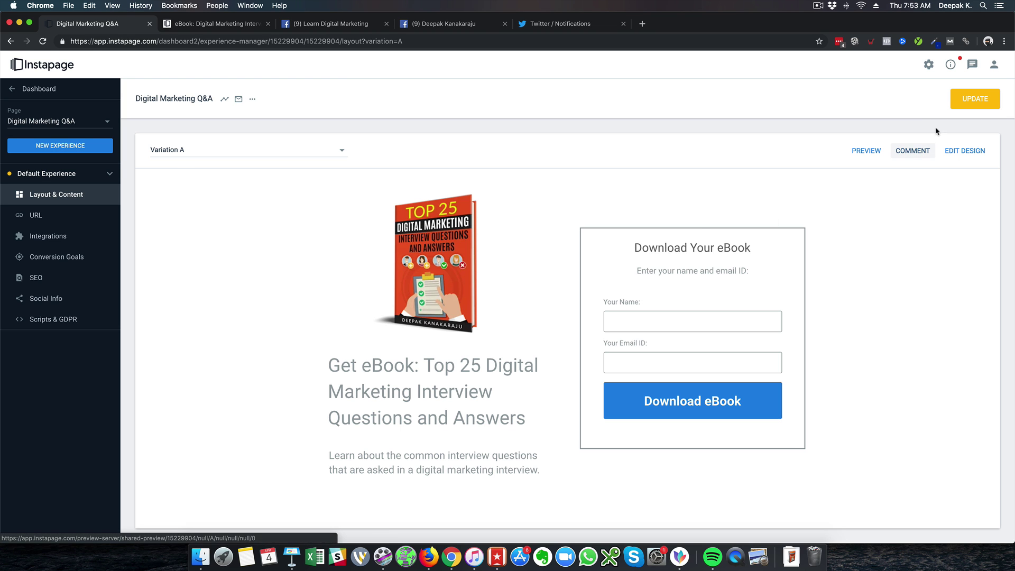
click(973, 101)
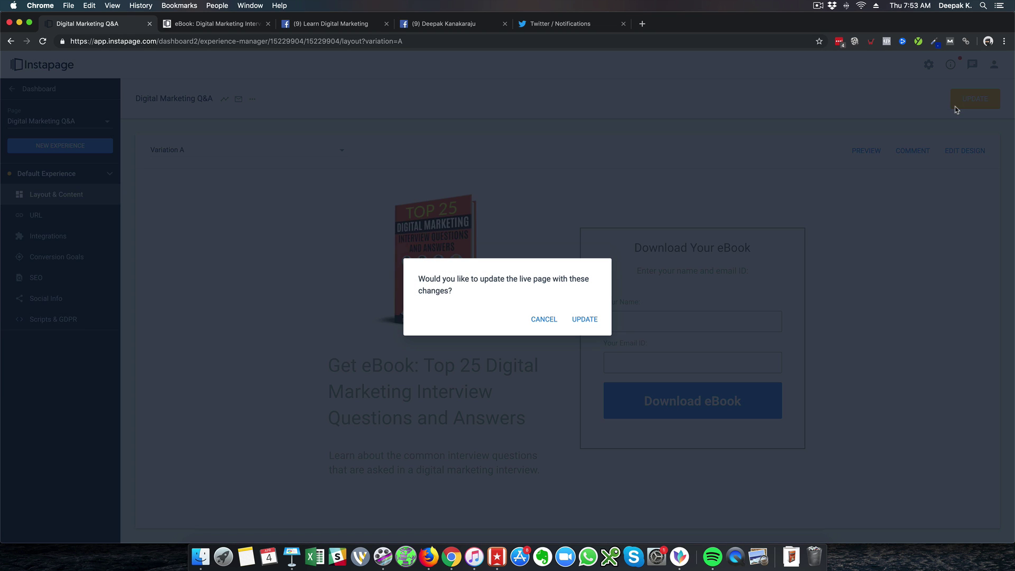
click(583, 318)
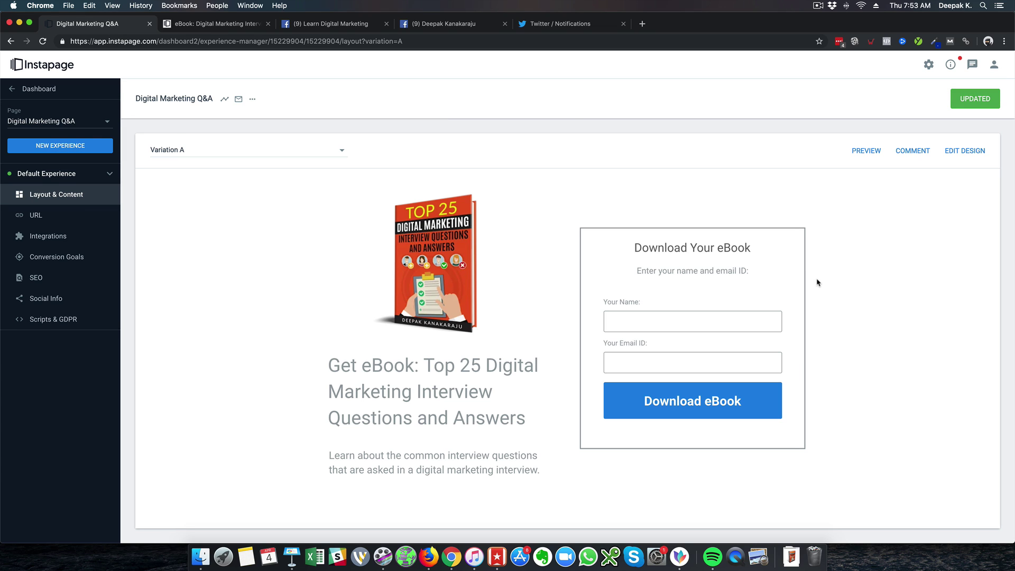
Return to the Instapage dashboard and open the live Digital Marketing Q&A page and its Thank You Page in separate new tabs
click(32, 89)
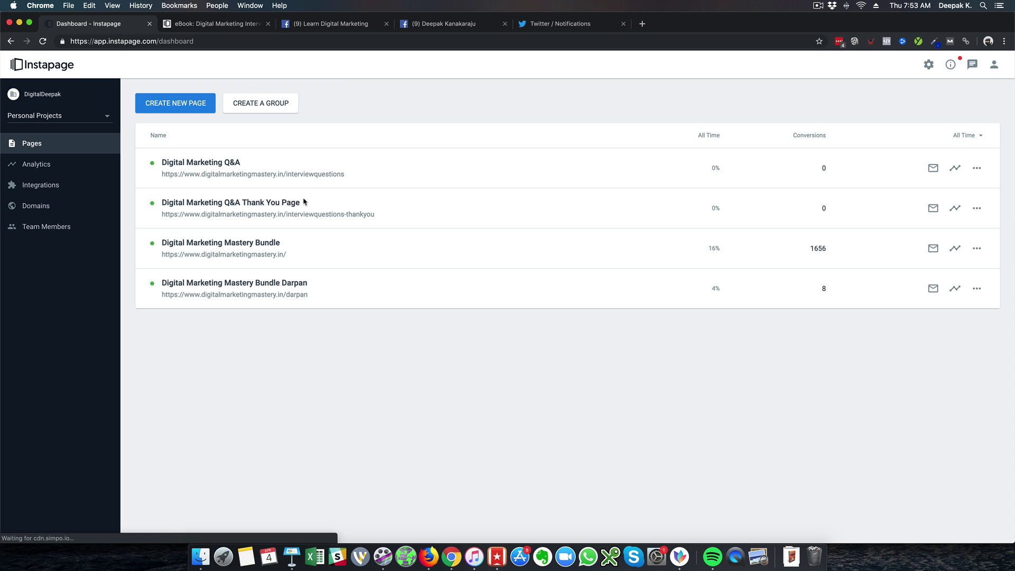
right_click(306, 174)
click(313, 178)
right_click(313, 214)
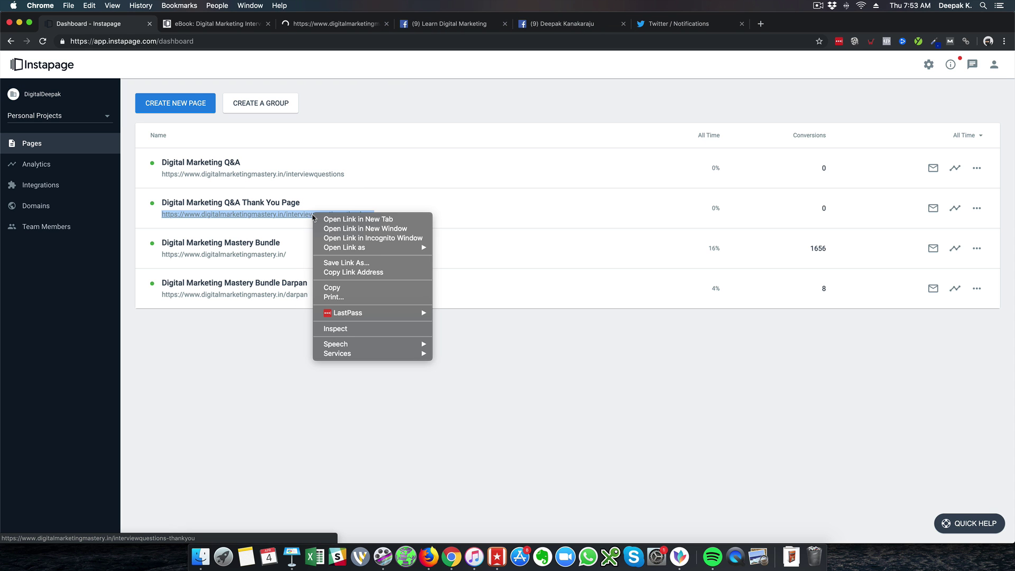
click(322, 219)
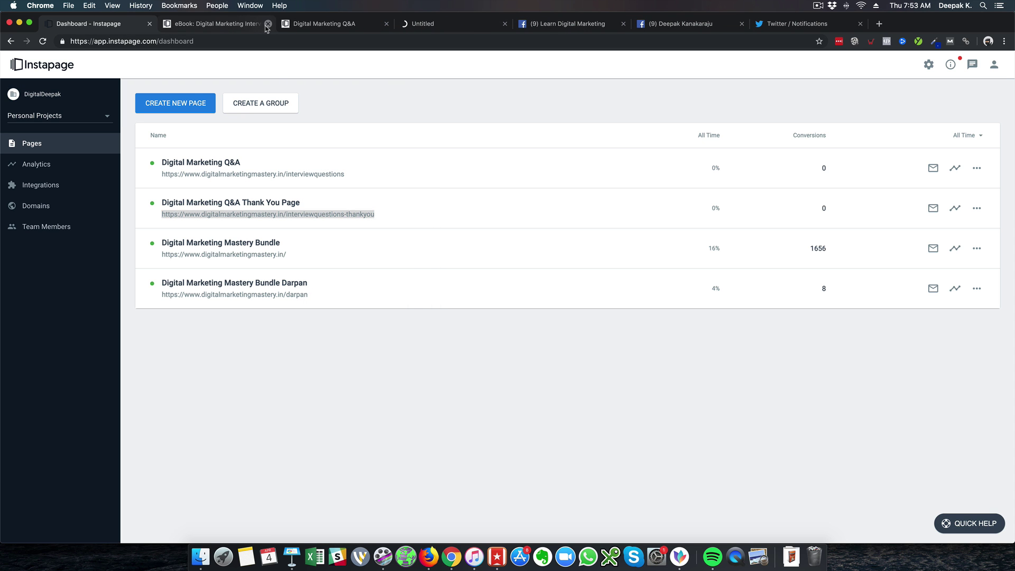
Close the old eBook thank-you tab, then review the live Digital Marketing Q&A and thank-you pages, ending on the Q&A page
click(267, 24)
click(254, 24)
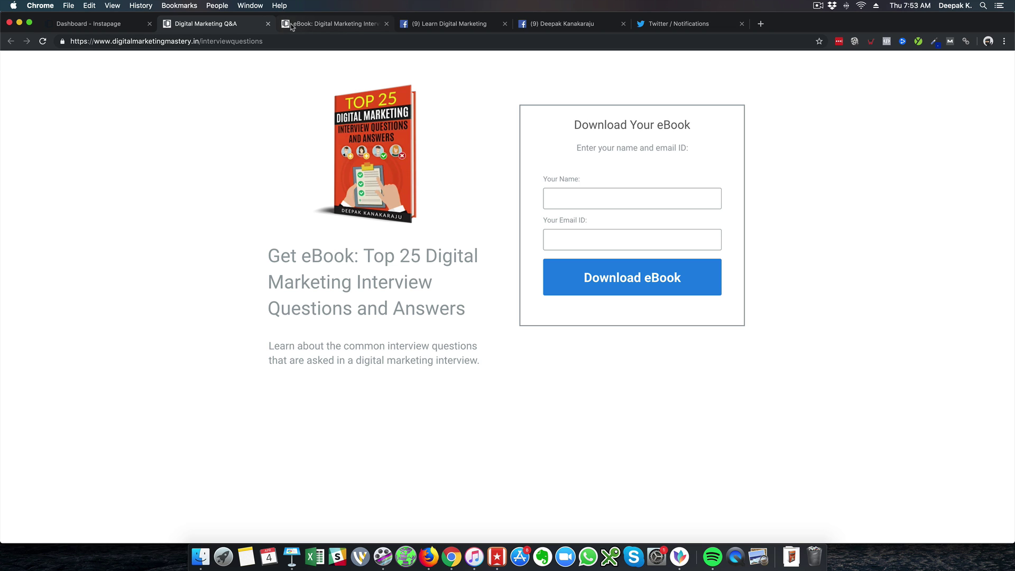
click(319, 23)
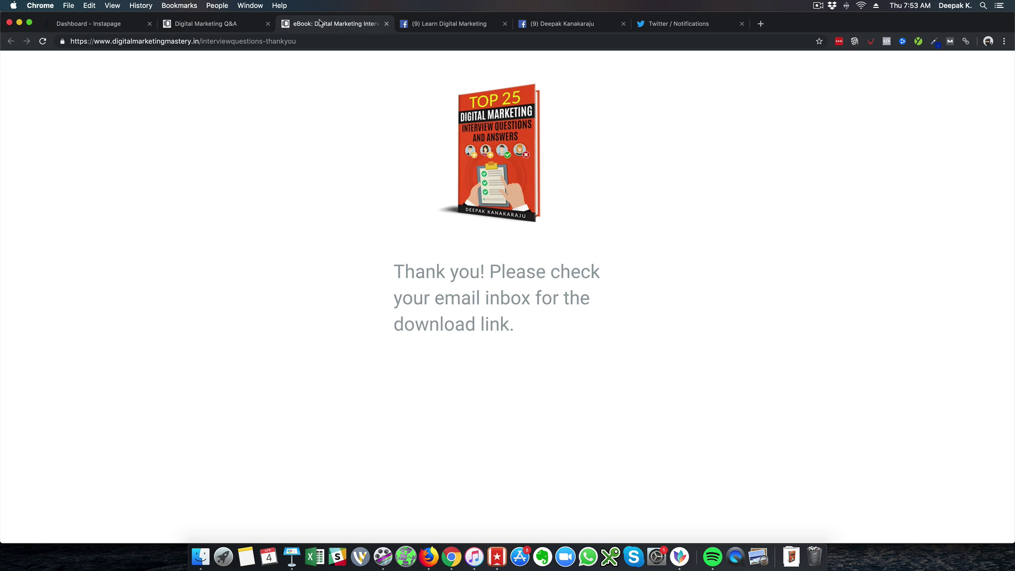
click(219, 24)
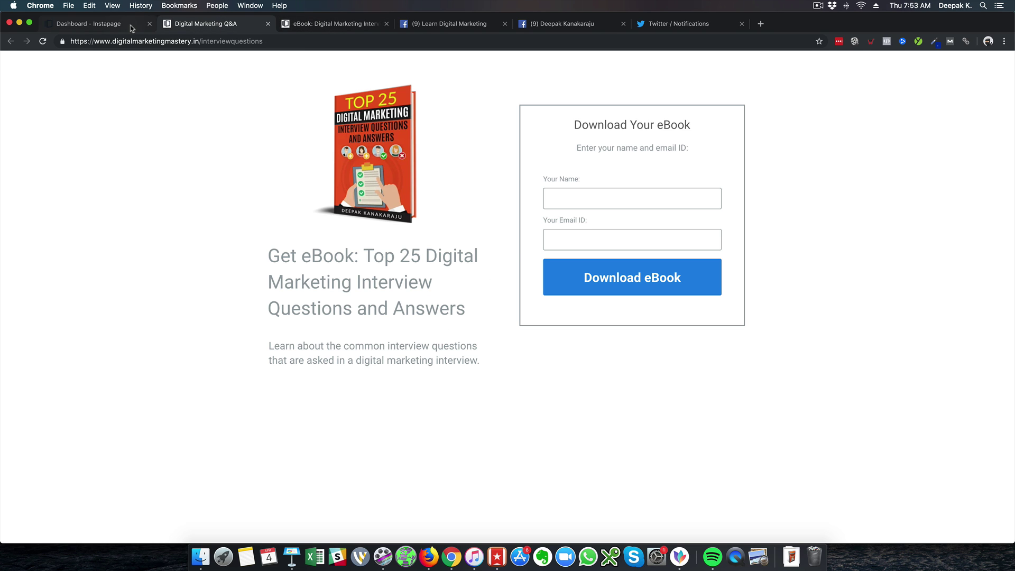